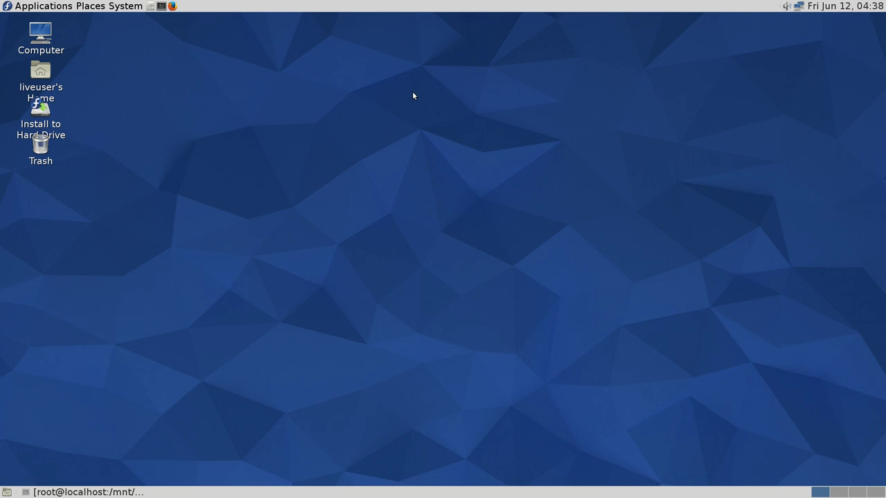
Show the month calendar from the desktop clock and hide it again.
{"action": "left_click", "coordinate": [876, 6]}
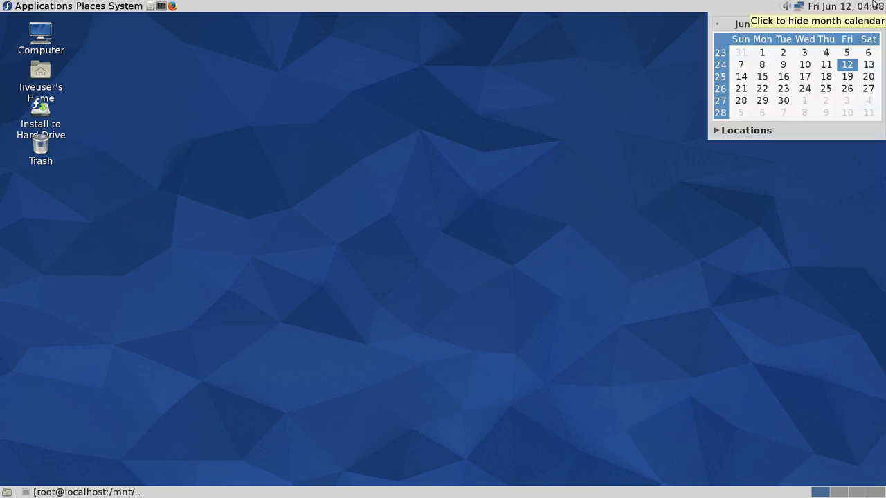
{"action": "left_click", "coordinate": [875, 6]}
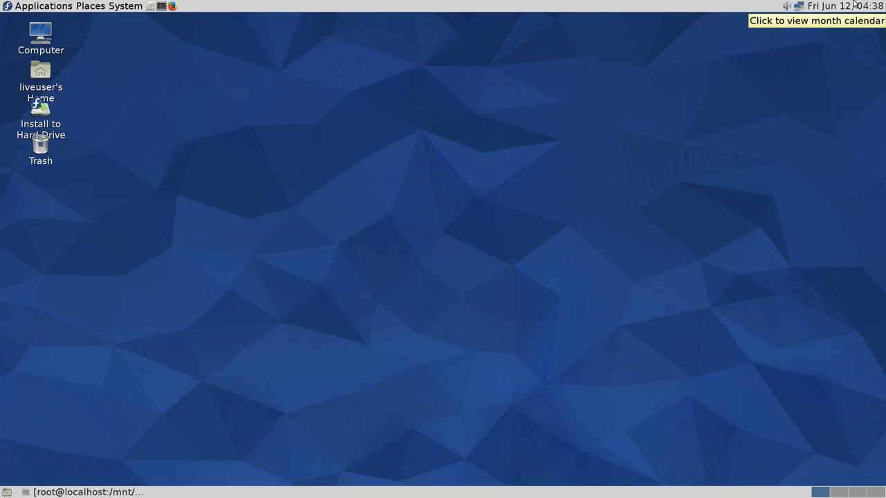
View the connection types for a new VPN connection, try Cisco AnyConnect Compatible VPN (openconnect), and cancel without creating it.
{"action": "left_click", "coordinate": [799, 6]}
{"action": "mouse_move", "coordinate": [765, 78]}
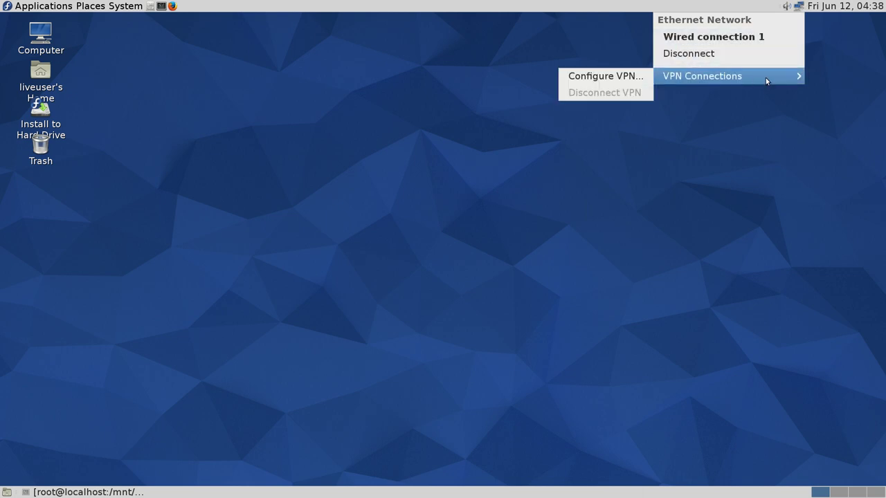
{"action": "left_click", "coordinate": [633, 76]}
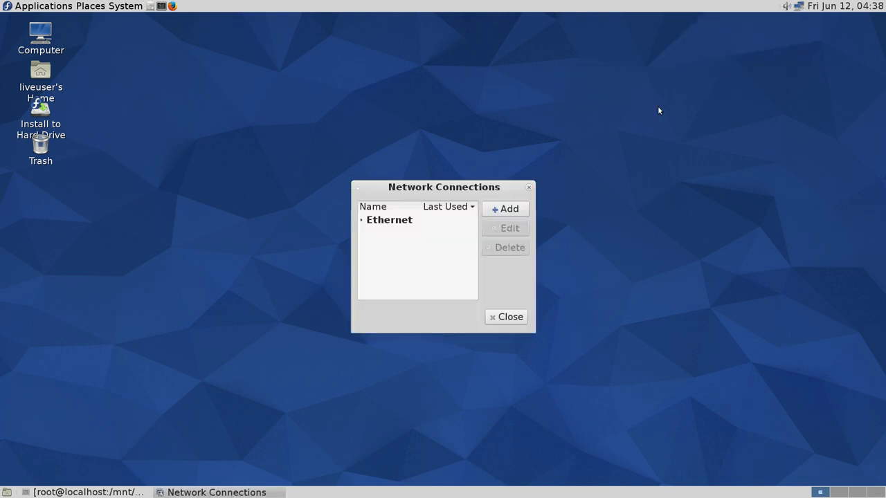
{"action": "left_click", "coordinate": [508, 209]}
{"action": "left_click", "coordinate": [447, 281]}
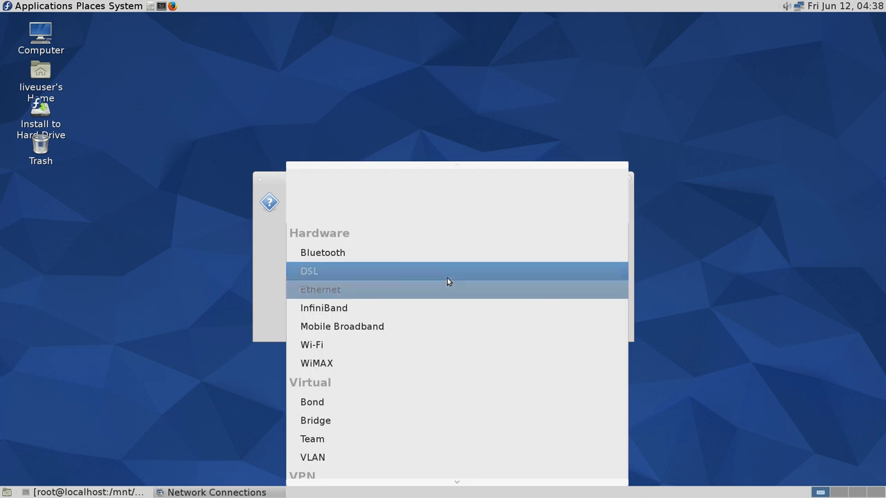
{"action": "scroll", "coordinate": [436, 415], "scroll_direction": "down", "scroll_amount": 1}
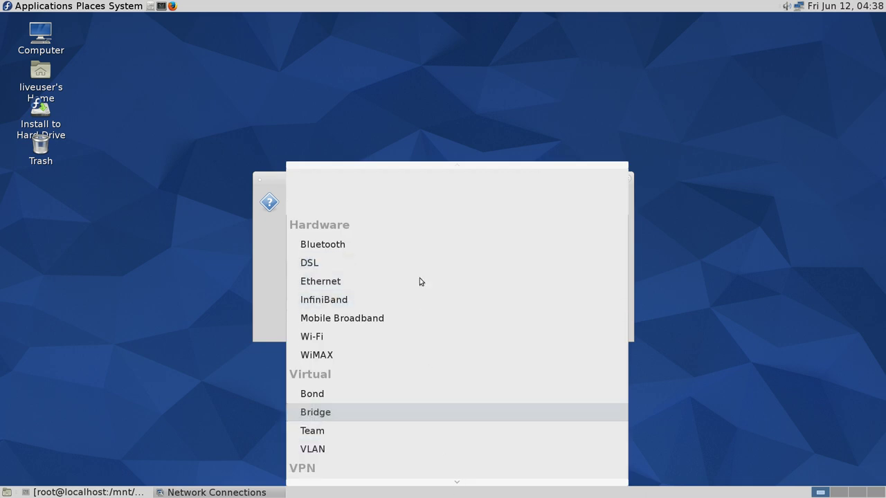
{"action": "left_click", "coordinate": [455, 467]}
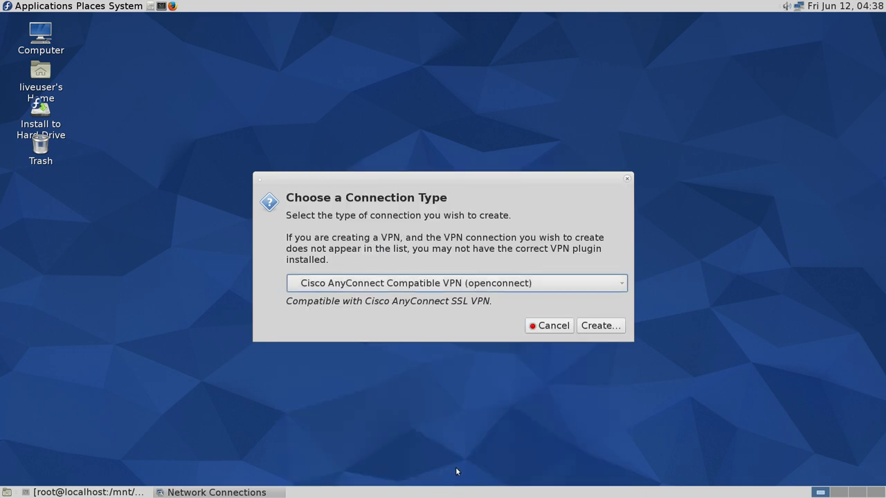
{"action": "left_click", "coordinate": [565, 329]}
{"action": "left_click", "coordinate": [509, 316]}
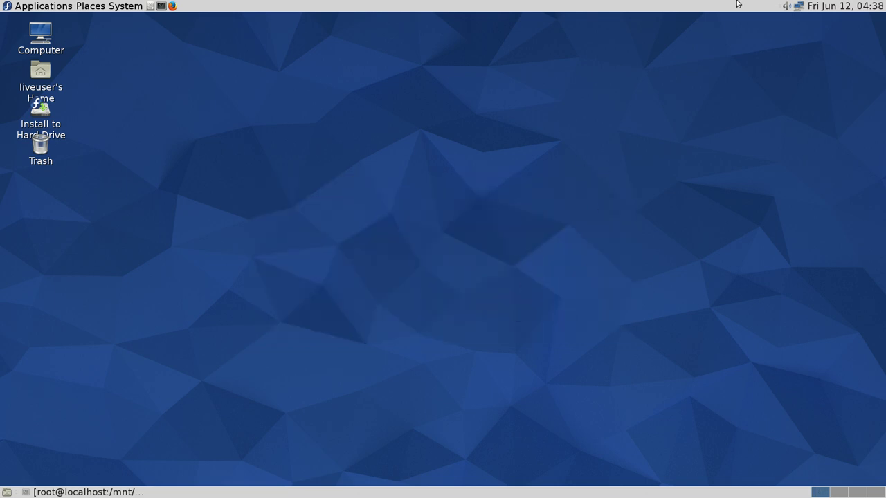
Show the sound volume slider and dismiss it without adjusting the volume.
{"action": "left_click", "coordinate": [789, 6]}
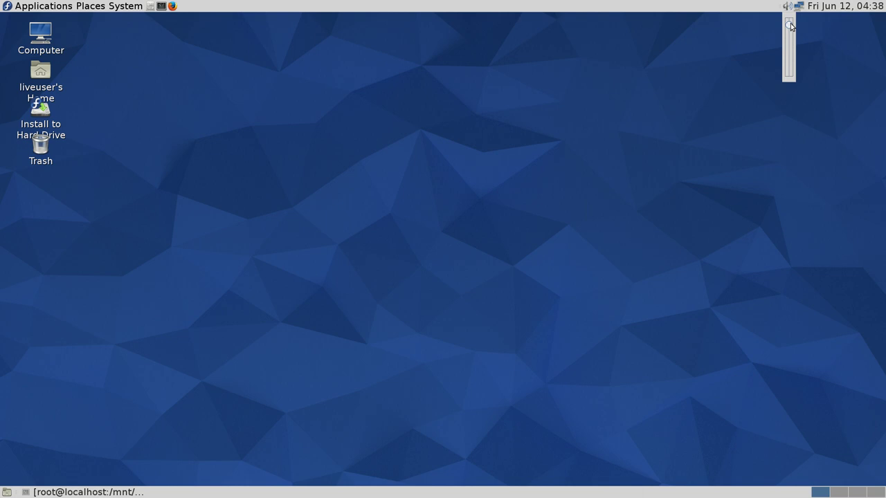
{"action": "left_click", "coordinate": [802, 5]}
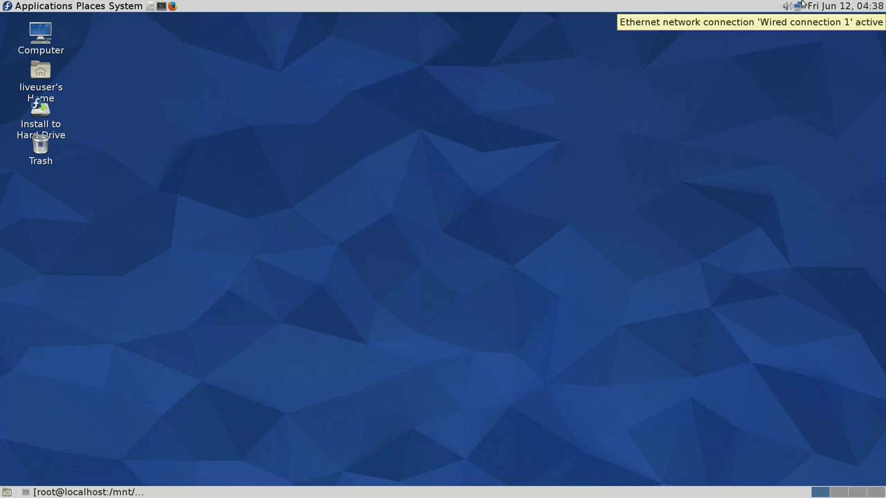
Launch Firefox and look over the options in its main menu.
{"action": "left_click", "coordinate": [175, 6]}
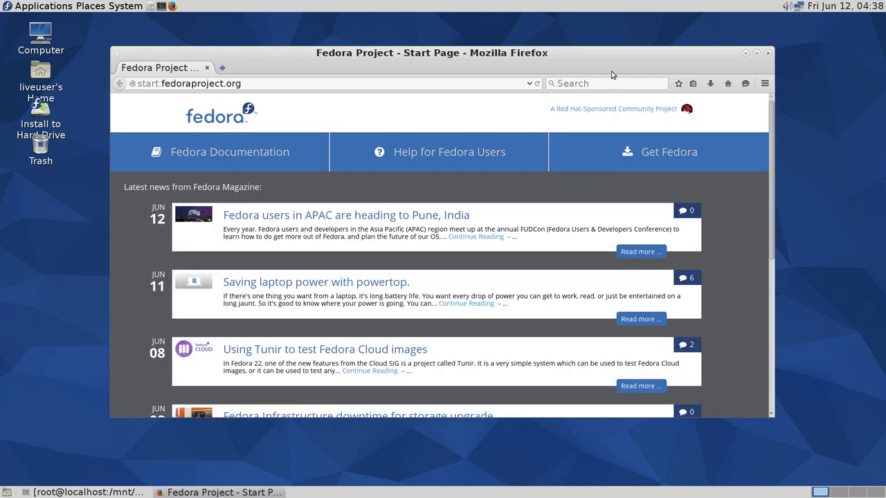
{"action": "left_click", "coordinate": [768, 86]}
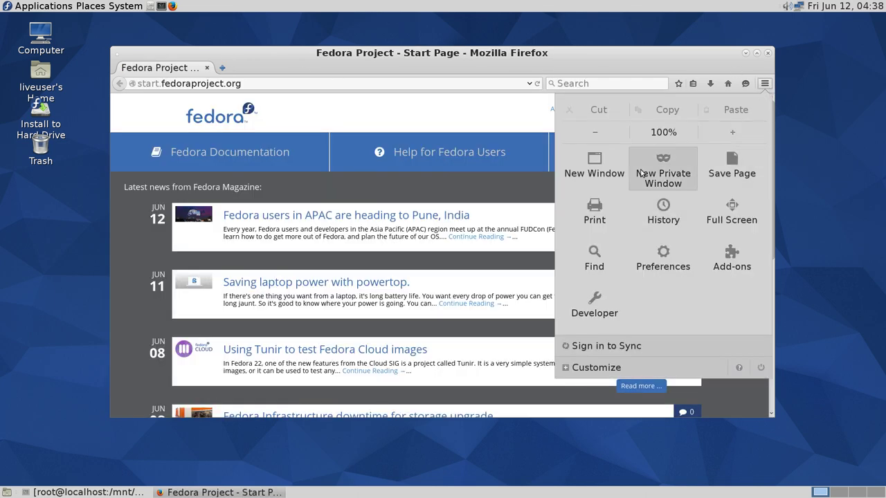
{"action": "left_click", "coordinate": [456, 105]}
View the About Firefox information, dismiss it, and close the browser.
{"action": "key", "text": "alt"}
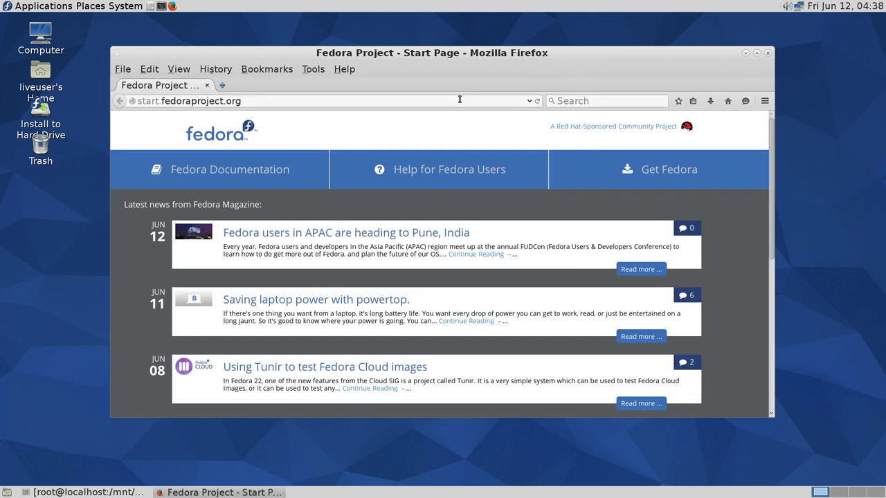
{"action": "left_click", "coordinate": [346, 75]}
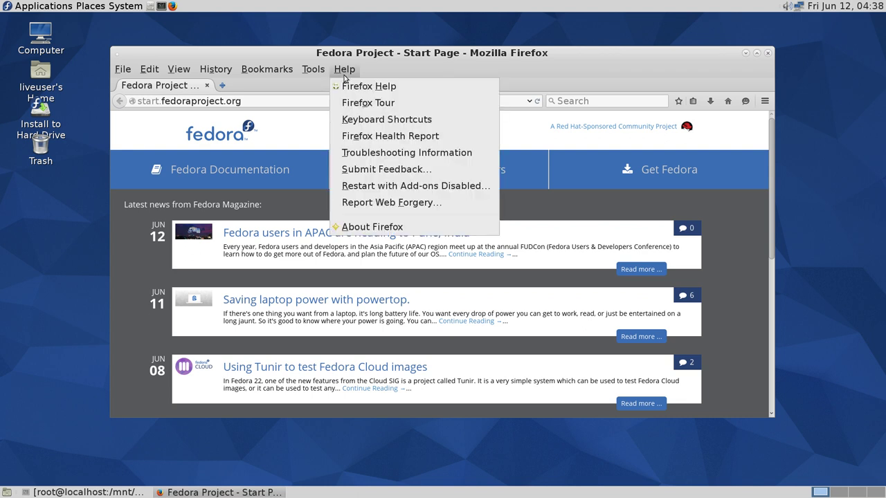
{"action": "left_click", "coordinate": [354, 224]}
{"action": "left_click", "coordinate": [614, 158]}
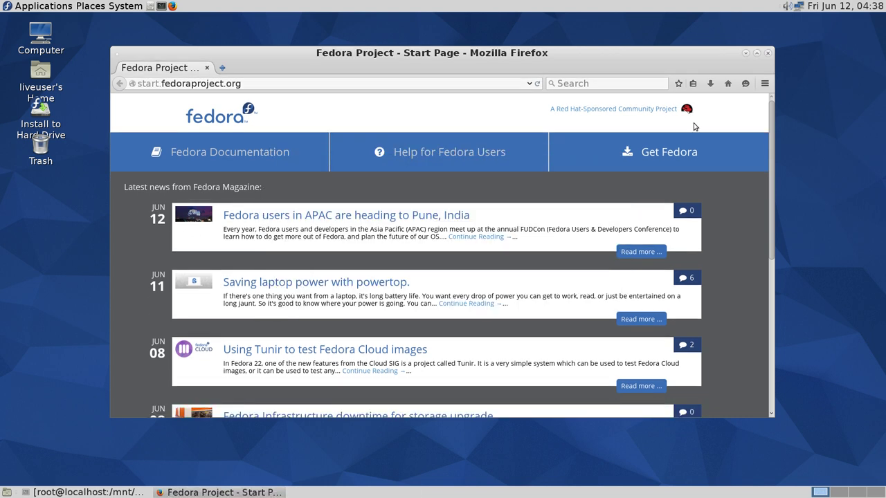
{"action": "left_click", "coordinate": [769, 54]}
Open the Documents folder in the file manager and view the About Caja information.
{"action": "left_click", "coordinate": [149, 5]}
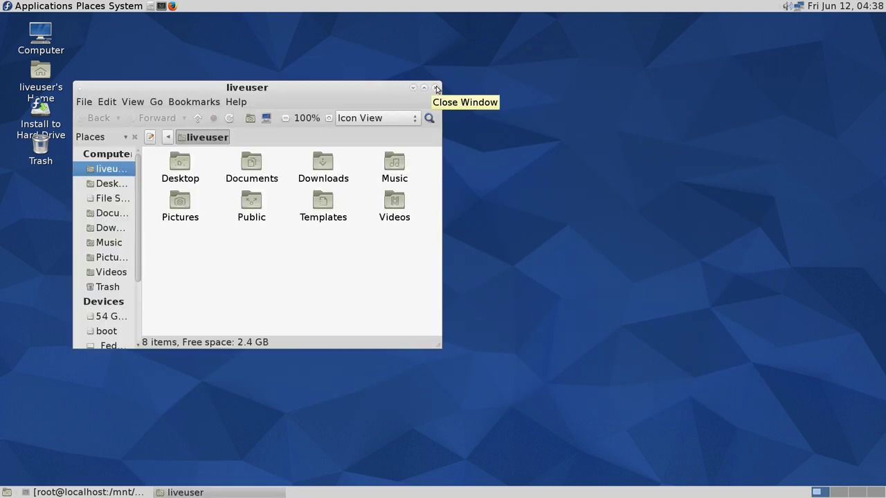
{"action": "left_click", "coordinate": [111, 214]}
{"action": "left_click", "coordinate": [236, 102]}
{"action": "left_click", "coordinate": [251, 131]}
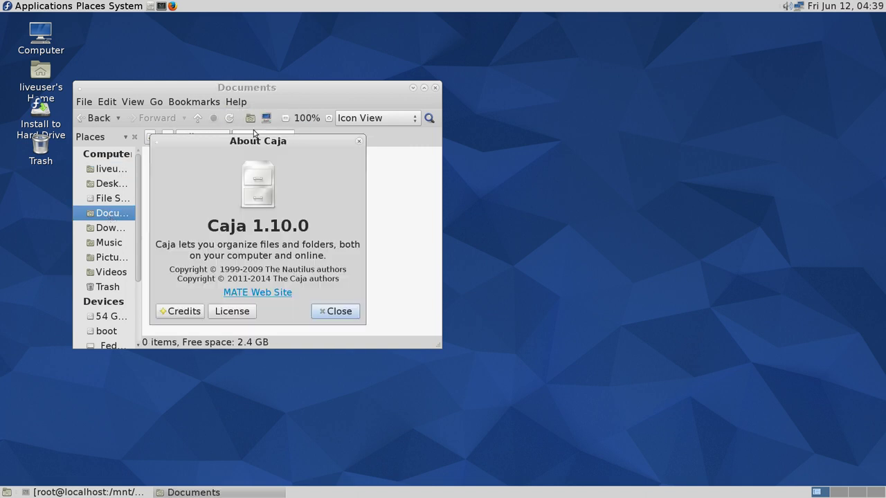
{"action": "left_click", "coordinate": [339, 312]}
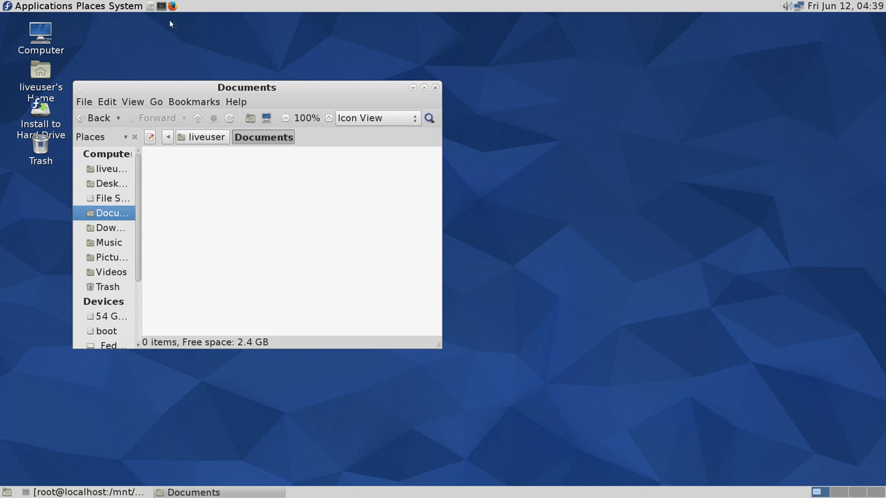
Highlight the version number in the About MATE information, then close it and the Documents window.
{"action": "left_click", "coordinate": [129, 6]}
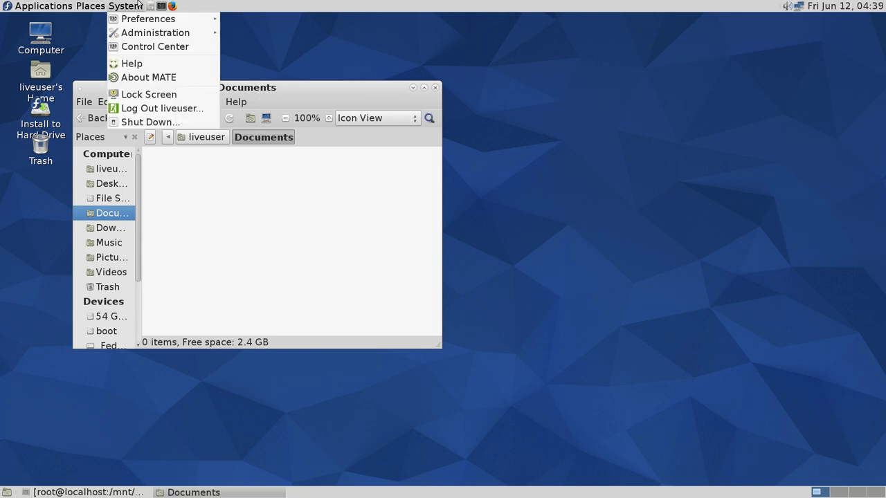
{"action": "left_click", "coordinate": [159, 78]}
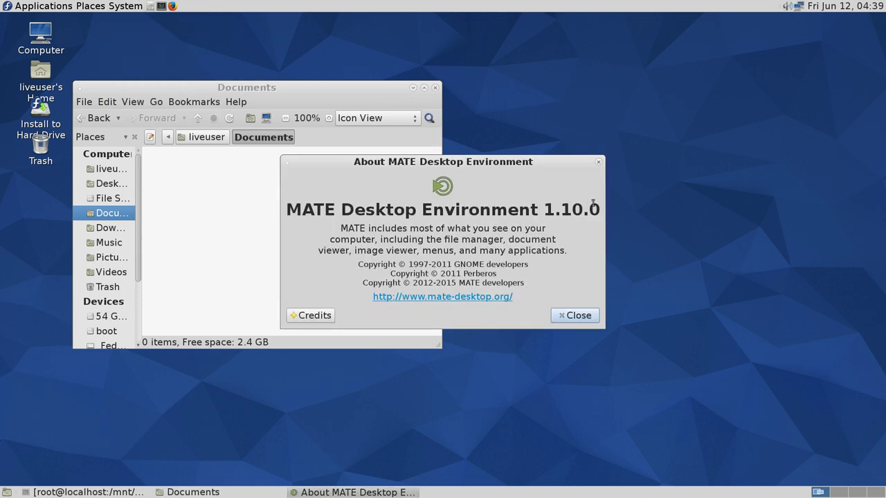
{"action": "left_click_drag", "start_coordinate": [545, 210], "coordinate": [643, 212]}
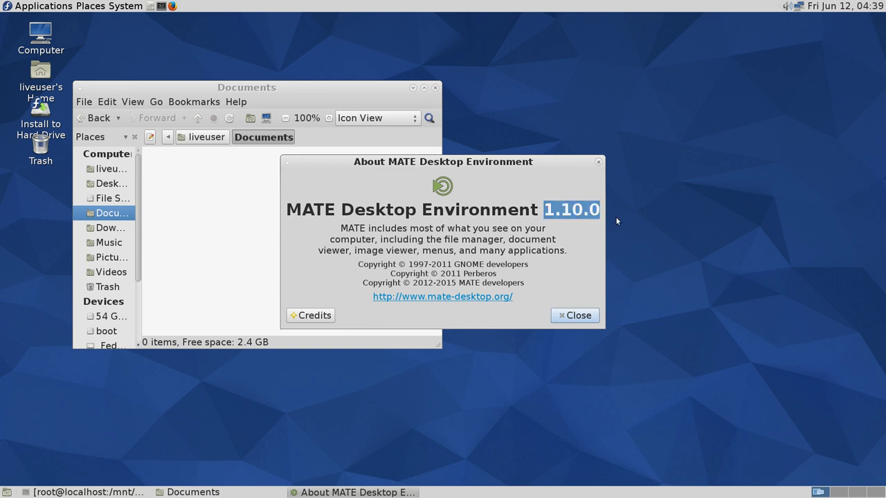
{"action": "left_click", "coordinate": [572, 321]}
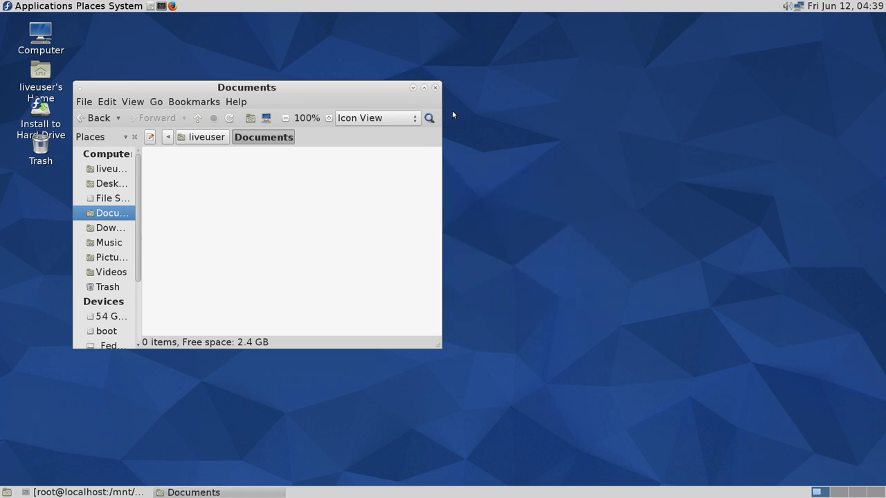
{"action": "left_click", "coordinate": [435, 88]}
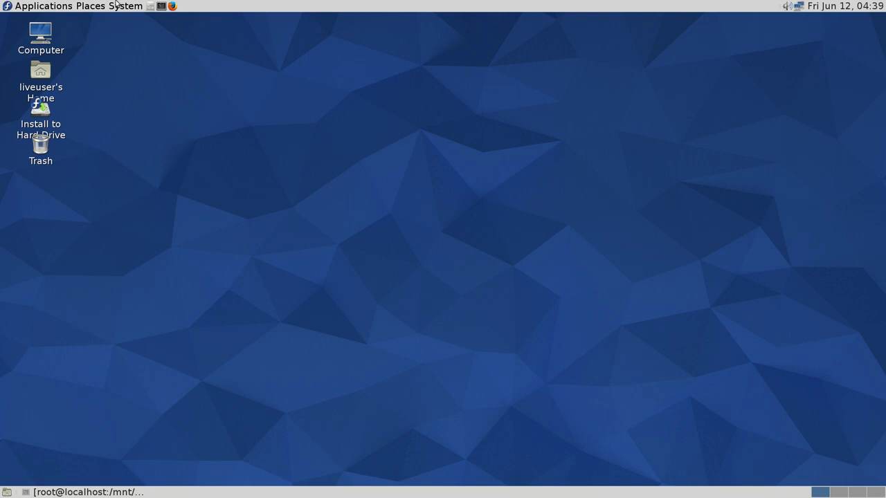
Look through the system's preference categories, including Internet and Network, Look and Feel, and System, and its administration tools.
{"action": "left_click", "coordinate": [117, 6]}
{"action": "mouse_move", "coordinate": [125, 17]}
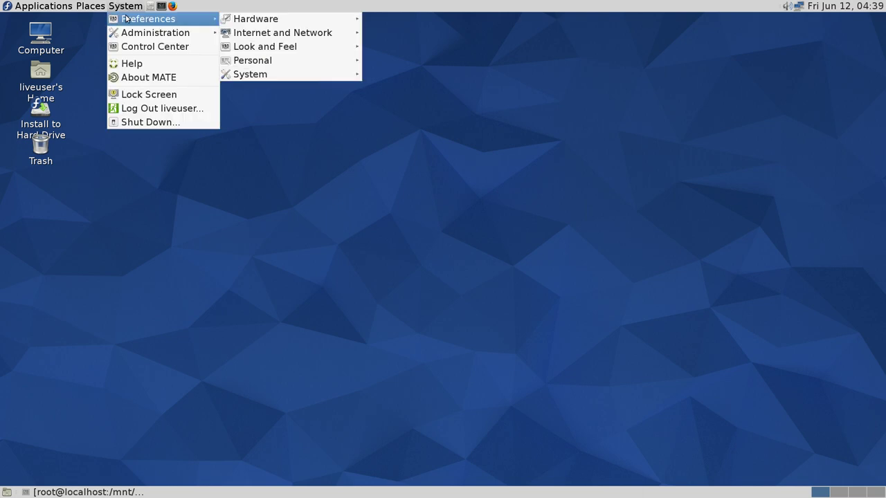
{"action": "mouse_move", "coordinate": [231, 19]}
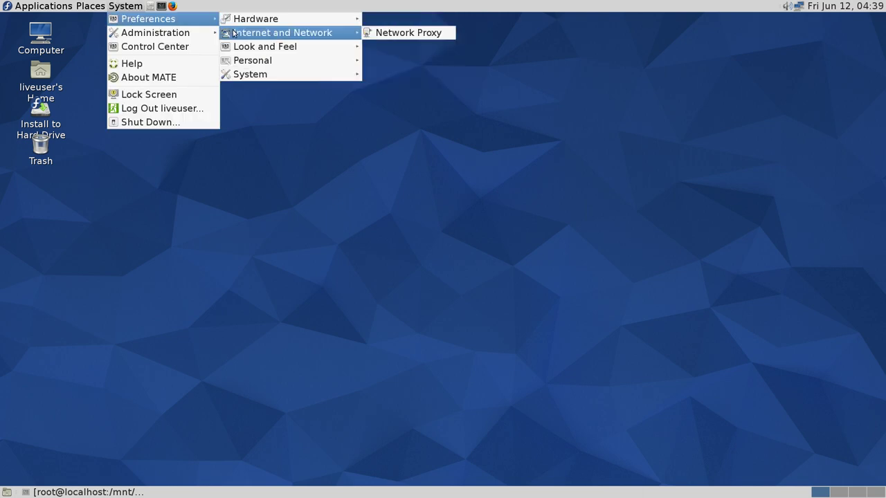
{"action": "mouse_move", "coordinate": [241, 48]}
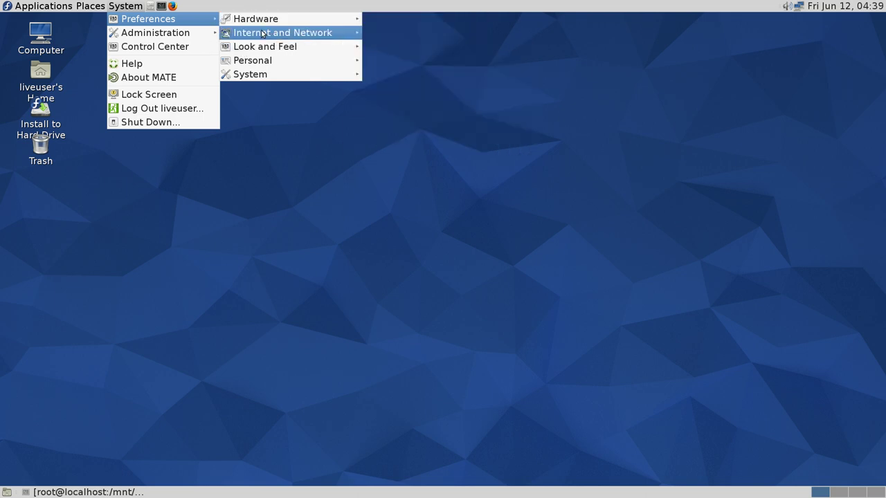
{"action": "mouse_move", "coordinate": [269, 52]}
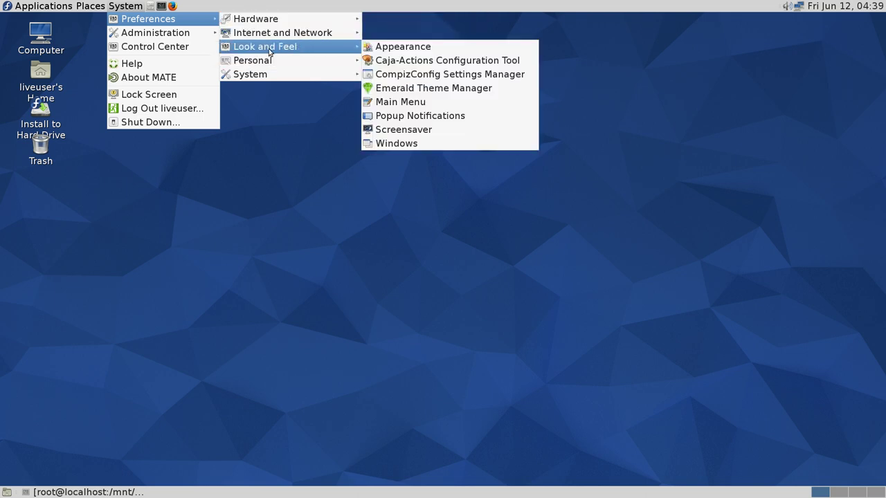
{"action": "mouse_move", "coordinate": [272, 74]}
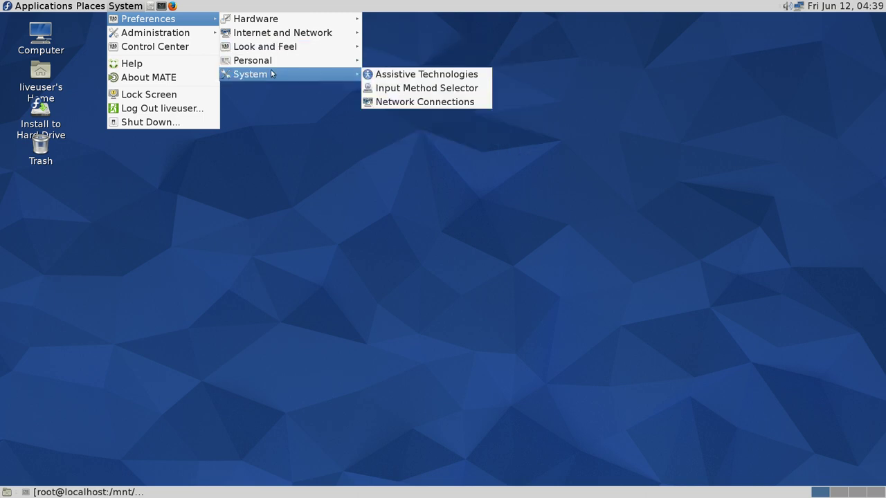
{"action": "mouse_move", "coordinate": [191, 32]}
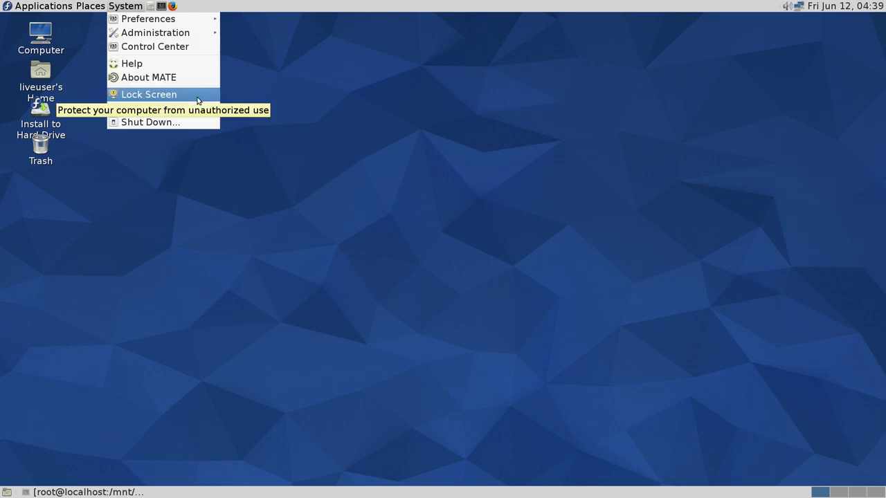
Open the MATE User Guide and read through its "Overview of the desktop" page.
{"action": "left_click", "coordinate": [188, 64]}
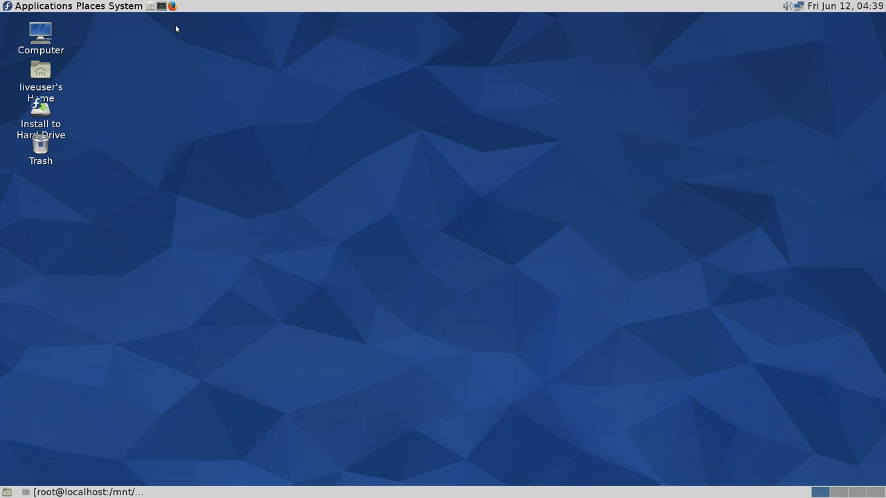
{"action": "left_click", "coordinate": [100, 7]}
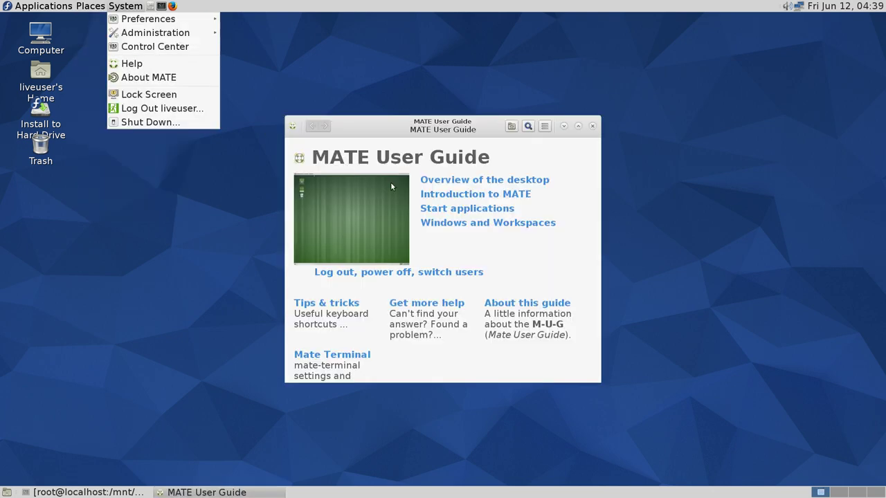
{"action": "left_click", "coordinate": [508, 247]}
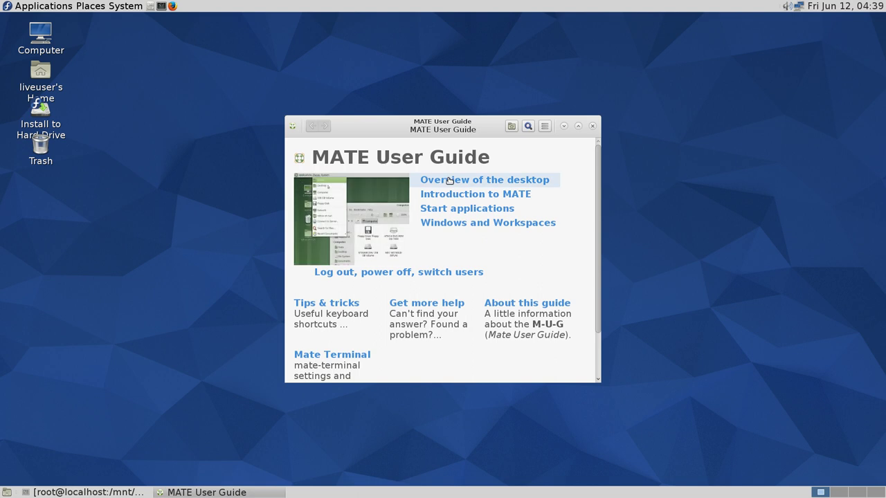
{"action": "left_click", "coordinate": [449, 180]}
{"action": "scroll", "coordinate": [429, 208], "scroll_direction": "down", "scroll_amount": 5}
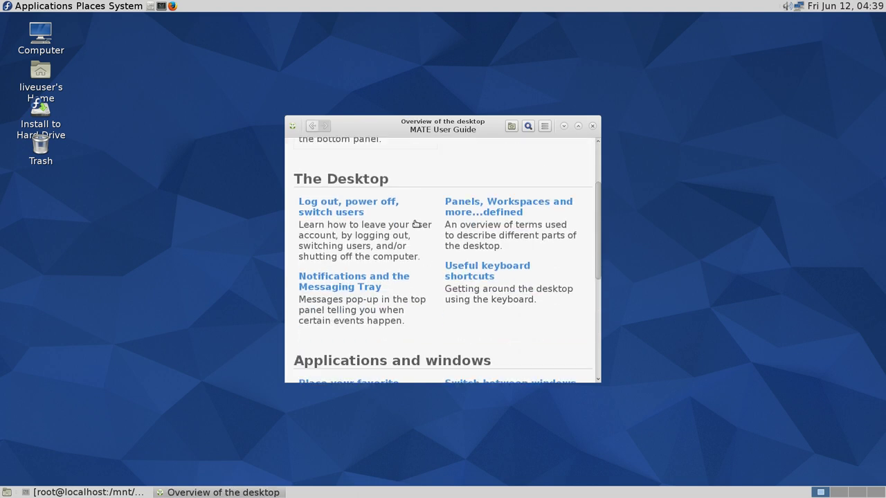
{"action": "scroll", "coordinate": [416, 223], "scroll_direction": "down", "scroll_amount": 3}
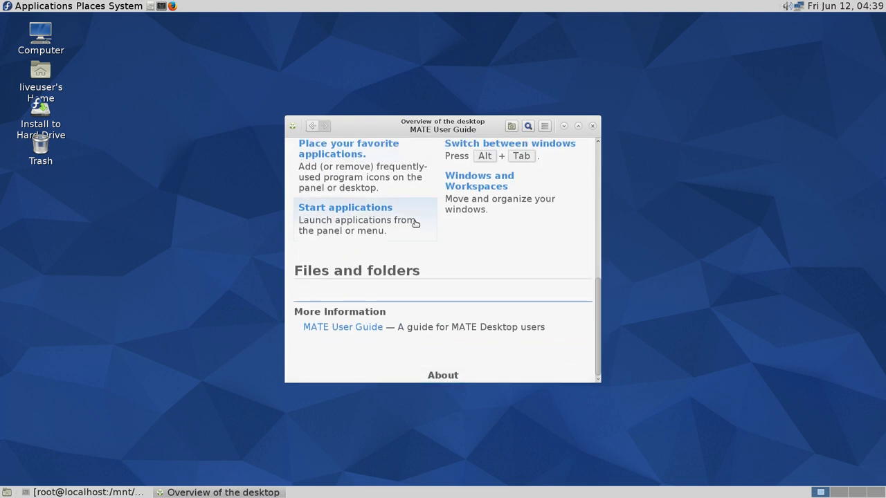
Switch between the user guide and the ffmpeg terminal window, then minimize the terminal.
{"action": "key", "text": "alt+Tab"}
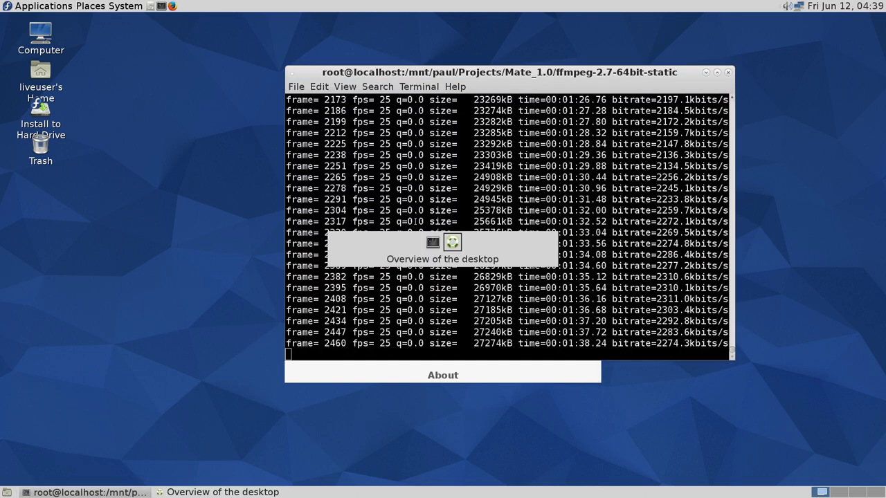
{"action": "key", "text": "alt+Tab"}
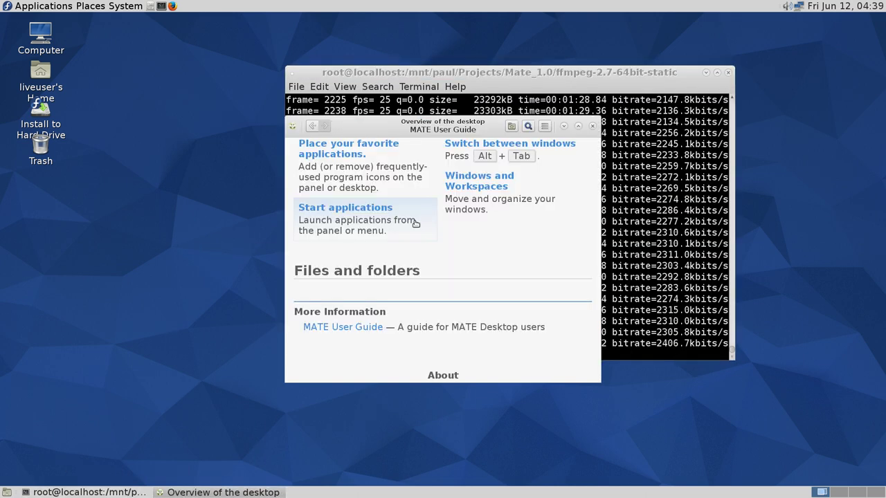
{"action": "left_click", "coordinate": [68, 493]}
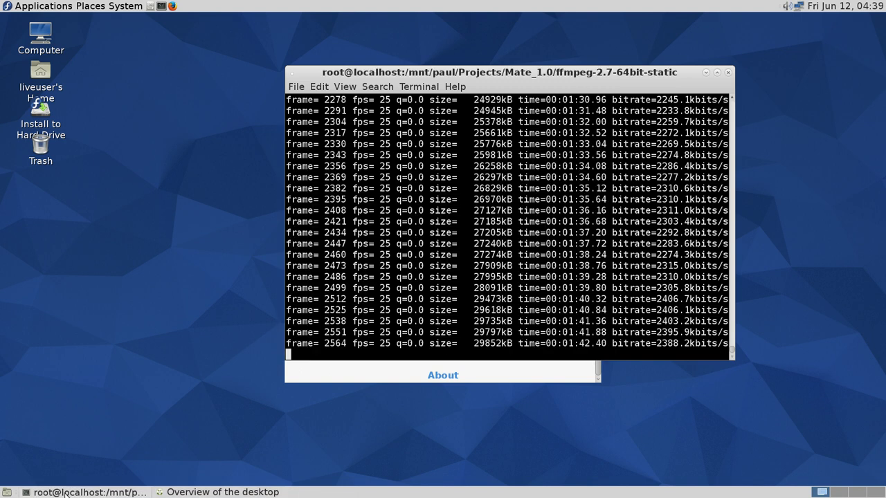
{"action": "left_click", "coordinate": [67, 492]}
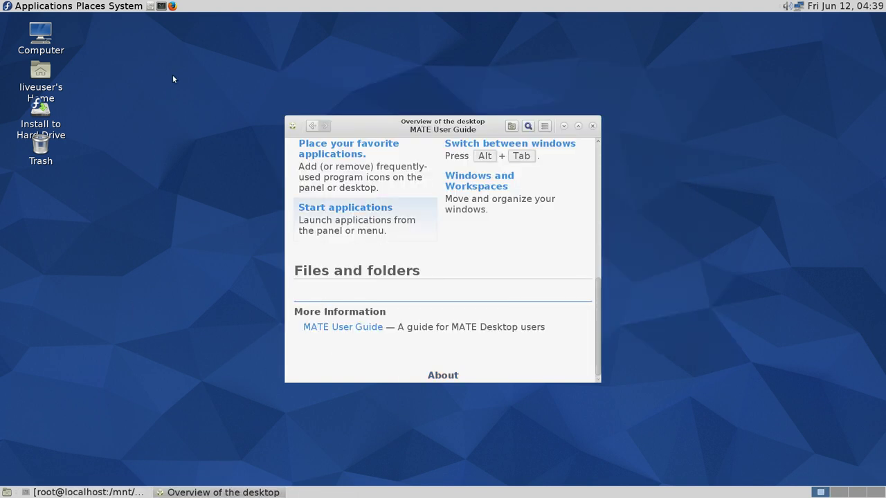
View the lock screen, log out and shut down options, then close the MATE User Guide.
{"action": "left_click", "coordinate": [141, 5]}
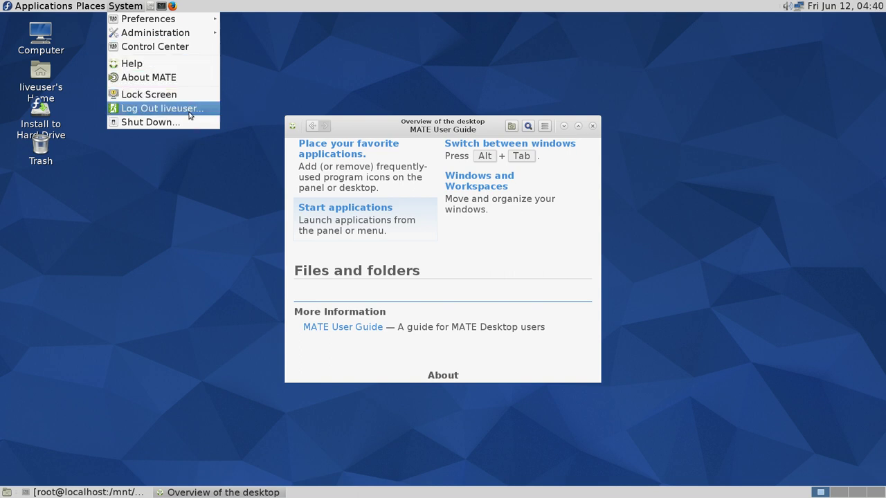
{"action": "left_click", "coordinate": [386, 130]}
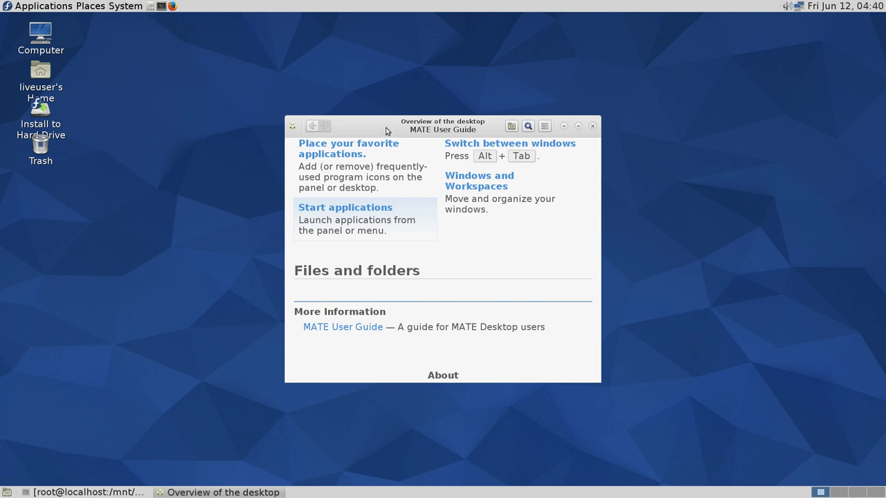
{"action": "left_click", "coordinate": [592, 125]}
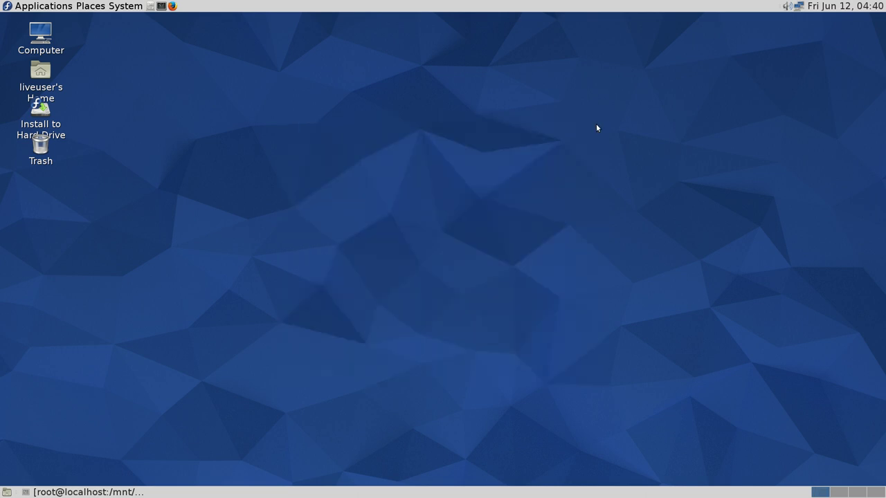
Look through the application categories from Graphics to System Tools, then dismiss the list.
{"action": "left_click", "coordinate": [100, 4]}
{"action": "mouse_move", "coordinate": [43, 6]}
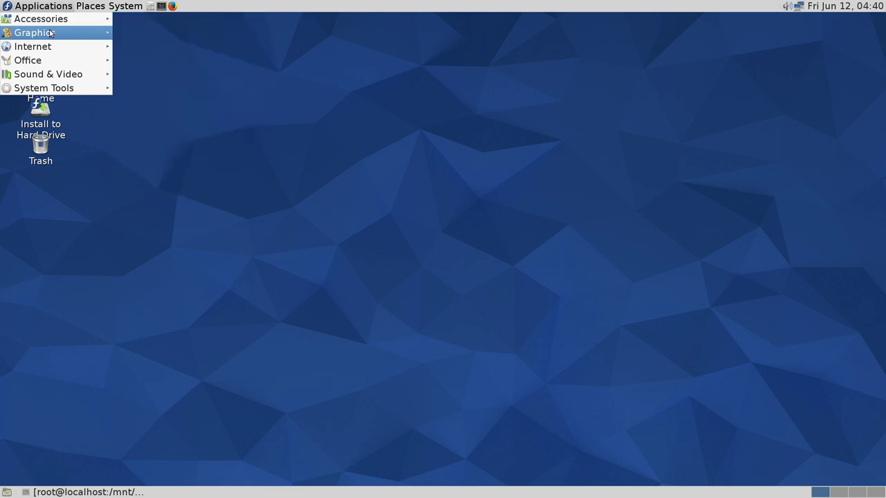
{"action": "mouse_move", "coordinate": [54, 47]}
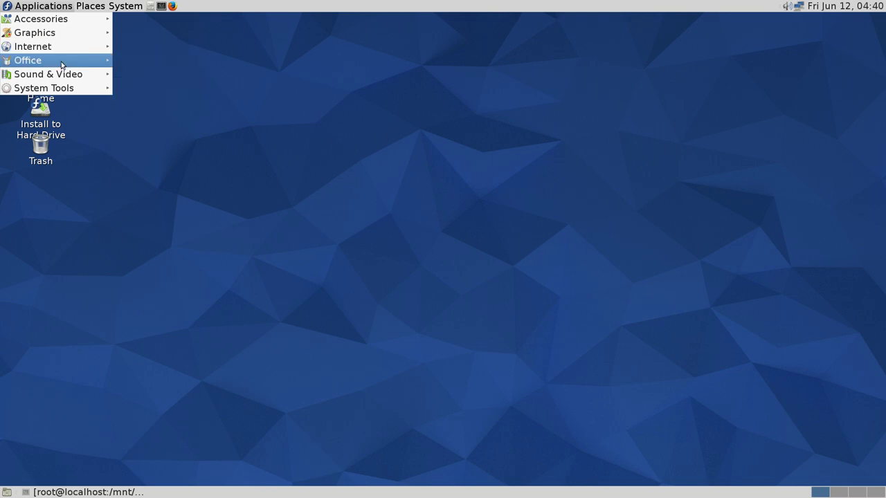
{"action": "mouse_move", "coordinate": [61, 65]}
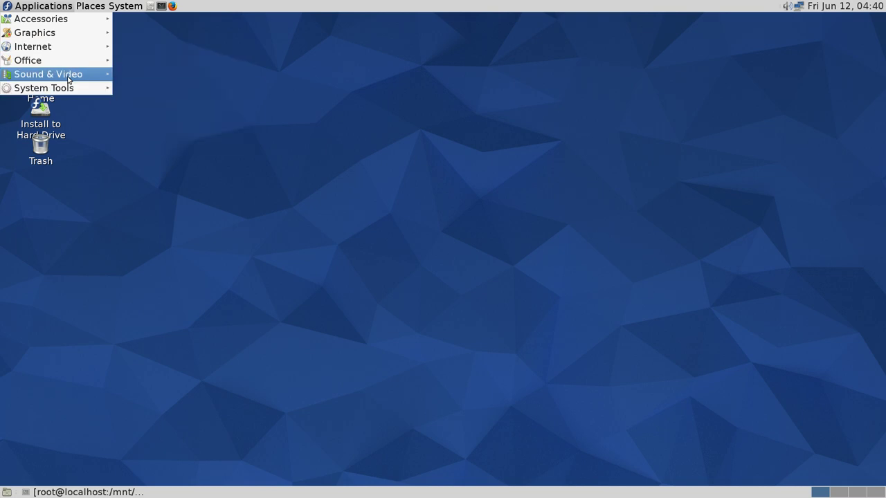
{"action": "mouse_move", "coordinate": [66, 86]}
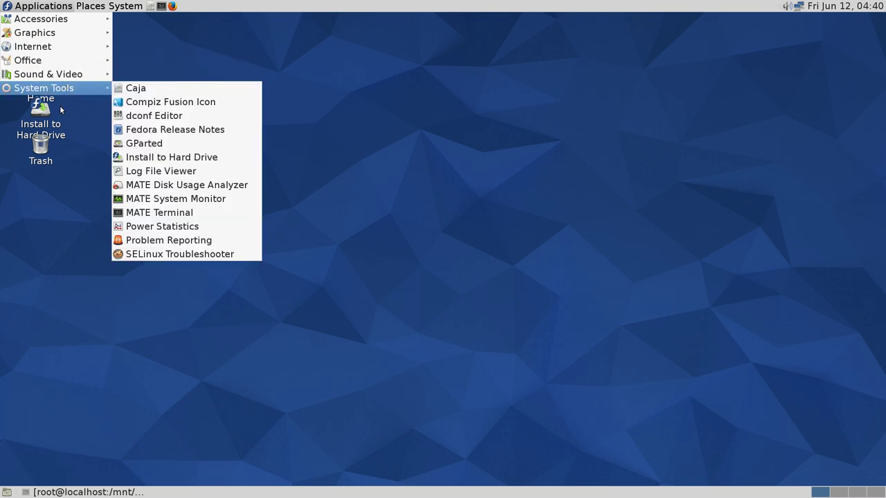
{"action": "left_click", "coordinate": [79, 240]}
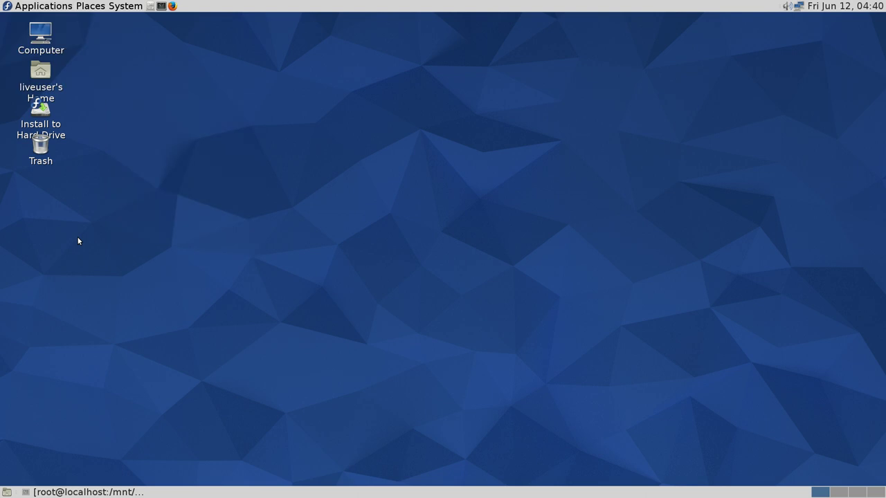
Toggle showing the desktop several times to restore and hide the terminal window.
{"action": "left_click", "coordinate": [6, 492]}
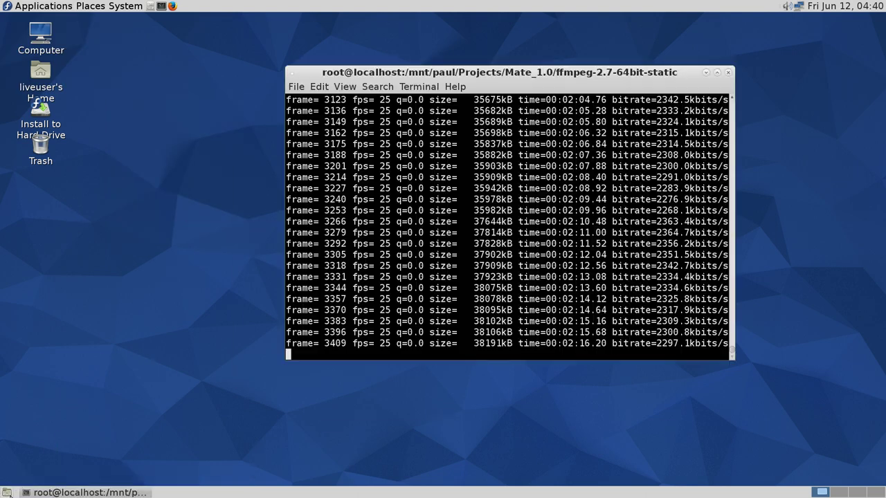
{"action": "left_click", "coordinate": [6, 493]}
{"action": "left_click", "coordinate": [5, 493]}
{"action": "left_click", "coordinate": [5, 492]}
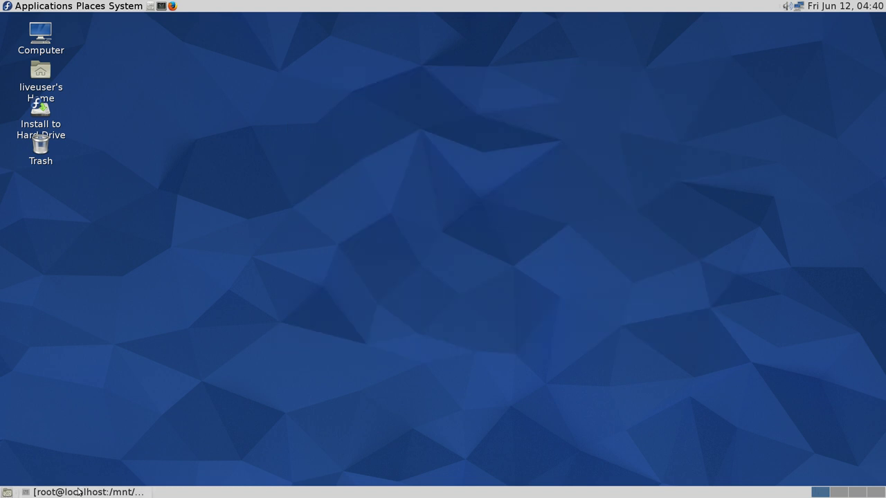
Cycle through the four workspaces and return to the first one.
{"action": "scroll", "coordinate": [870, 494], "scroll_direction": "down", "scroll_amount": 3}
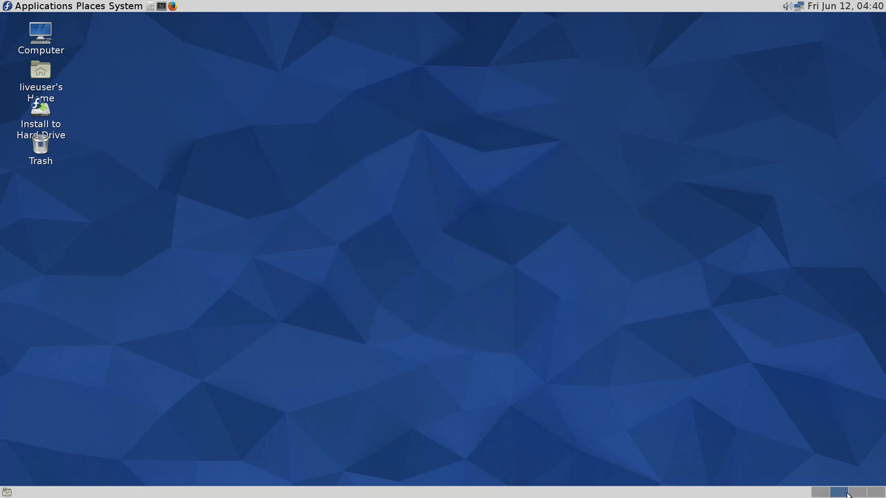
{"action": "scroll", "coordinate": [870, 494], "scroll_direction": "up", "scroll_amount": 3}
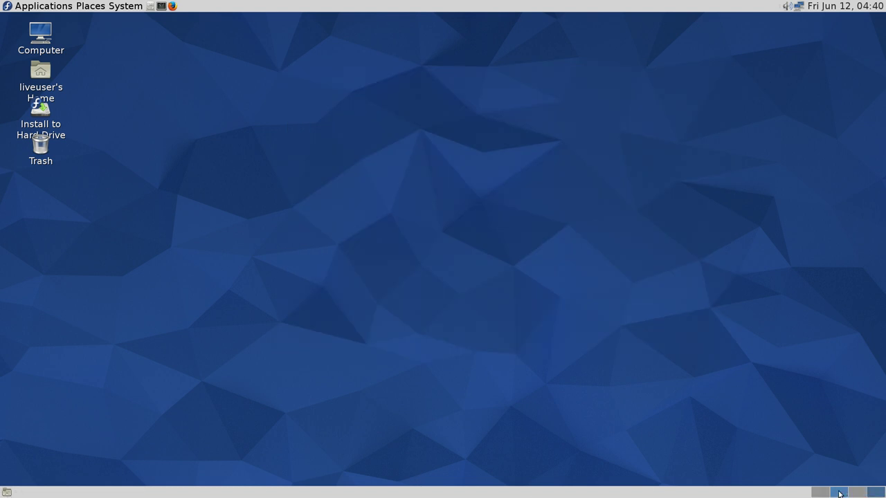
{"action": "right_click", "coordinate": [456, 496]}
{"action": "left_click", "coordinate": [379, 231]}
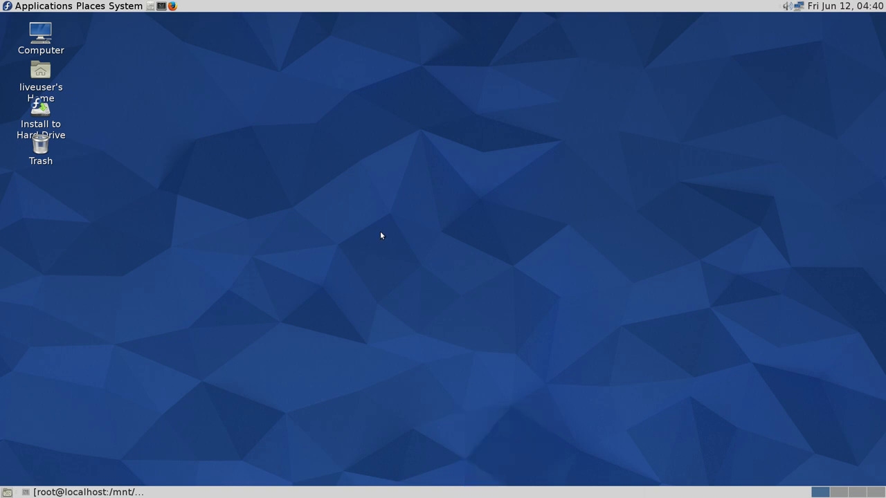
Open a terminal in the Desktop folder, view the About MATE Terminal information and close it.
{"action": "right_click", "coordinate": [316, 122]}
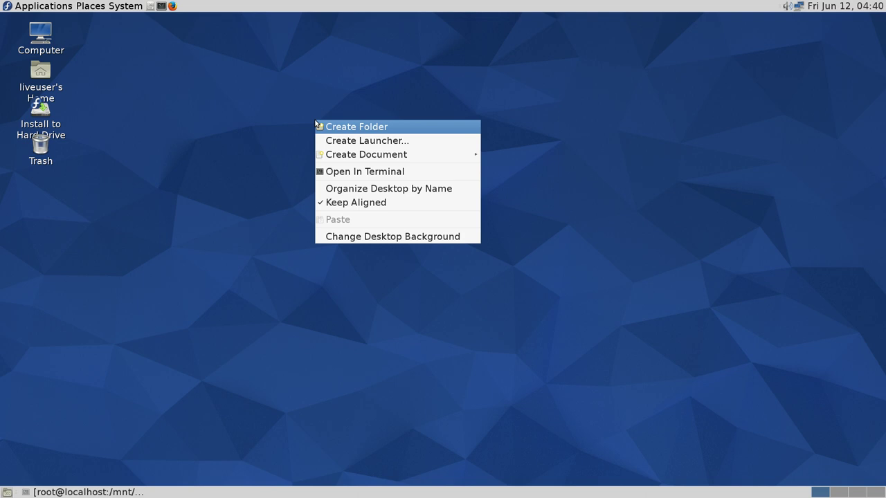
{"action": "left_click", "coordinate": [361, 171]}
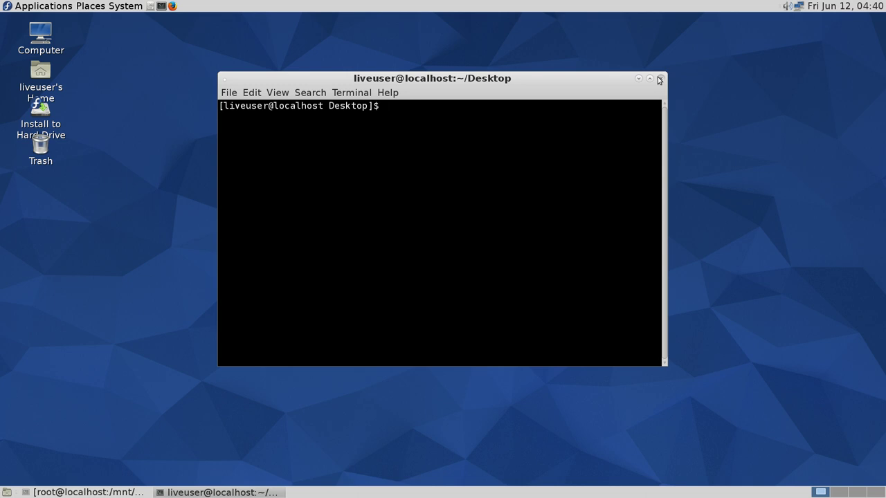
{"action": "left_click", "coordinate": [388, 93]}
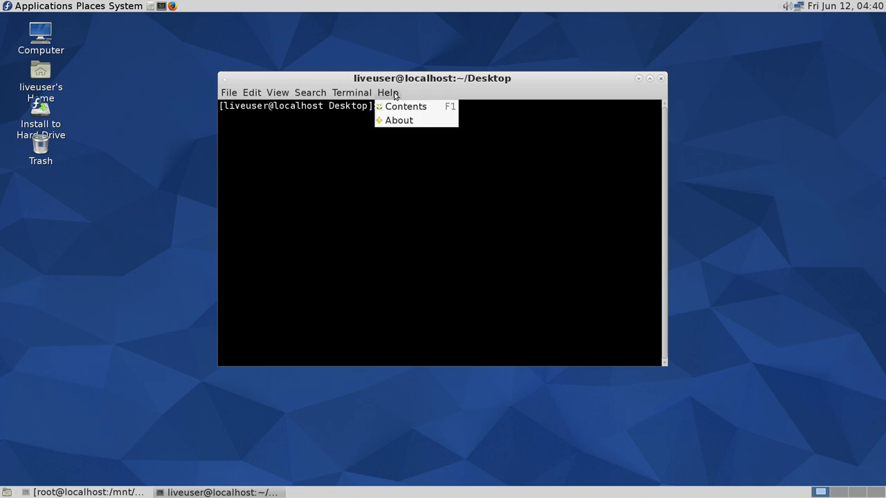
{"action": "left_click", "coordinate": [400, 122]}
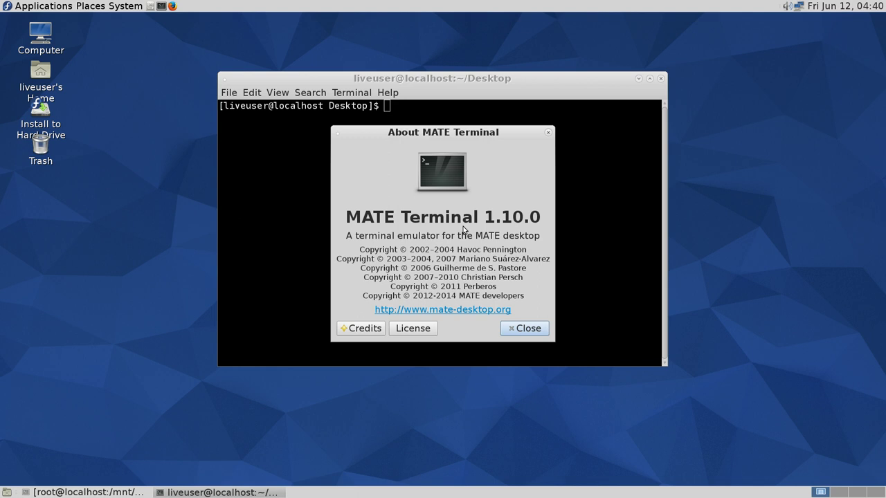
{"action": "left_click", "coordinate": [525, 331]}
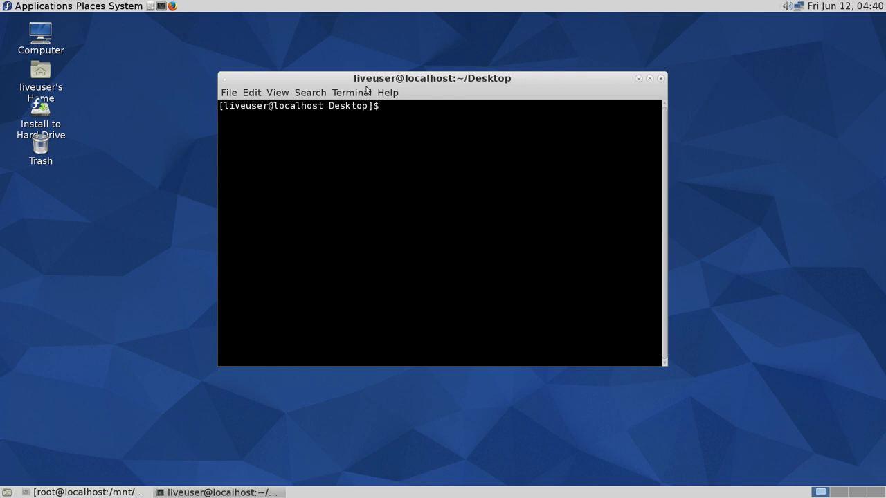
Open the terminal's help contents, read through the Mate Terminal page and close the guide.
{"action": "left_click", "coordinate": [388, 93]}
{"action": "left_click", "coordinate": [405, 106]}
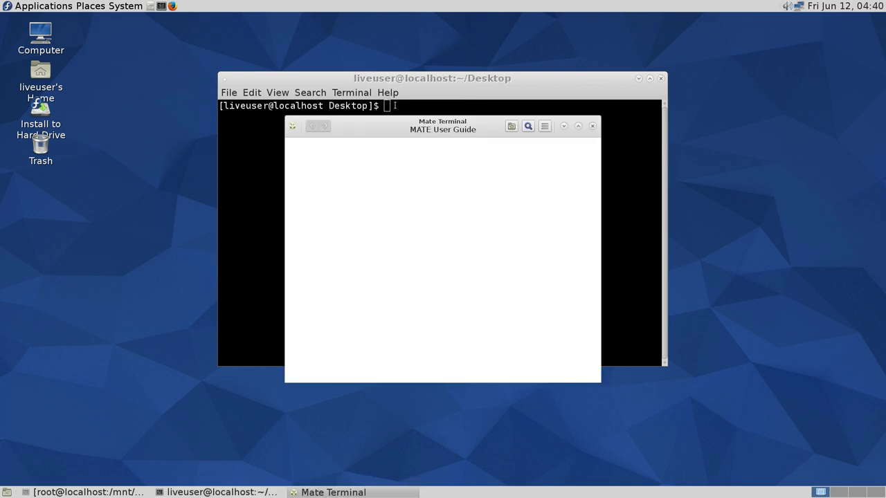
{"action": "left_click", "coordinate": [545, 126]}
{"action": "left_click", "coordinate": [539, 129]}
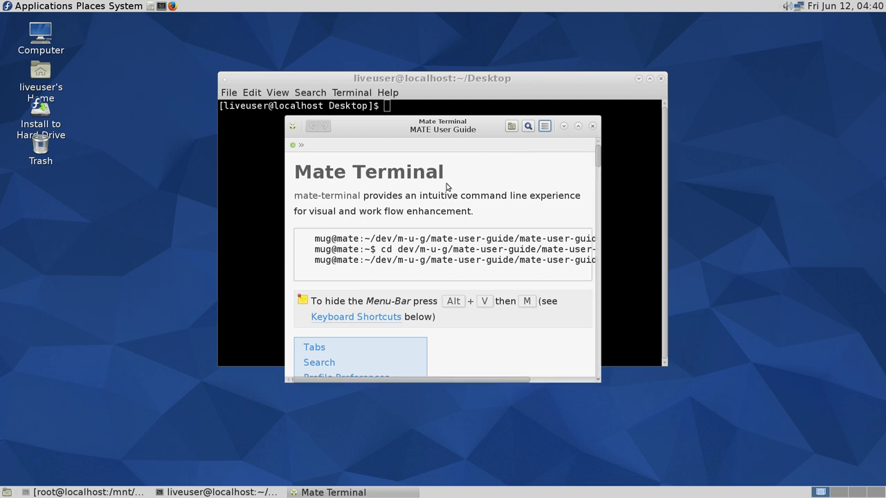
{"action": "scroll", "coordinate": [446, 186], "scroll_direction": "down", "scroll_amount": 5}
{"action": "left_click_drag", "start_coordinate": [602, 176], "coordinate": [564, 146]}
{"action": "left_click", "coordinate": [592, 127]}
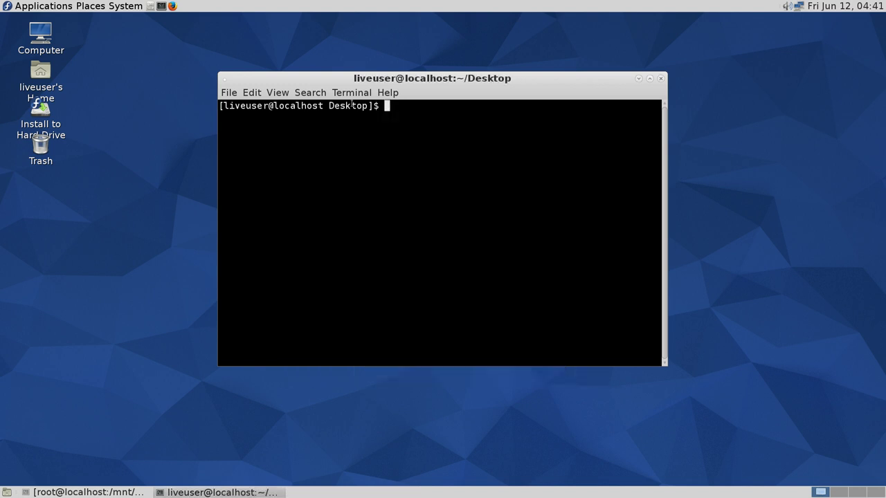
Examine the terminal window's search, view and file commands without choosing any.
{"action": "left_click", "coordinate": [339, 90]}
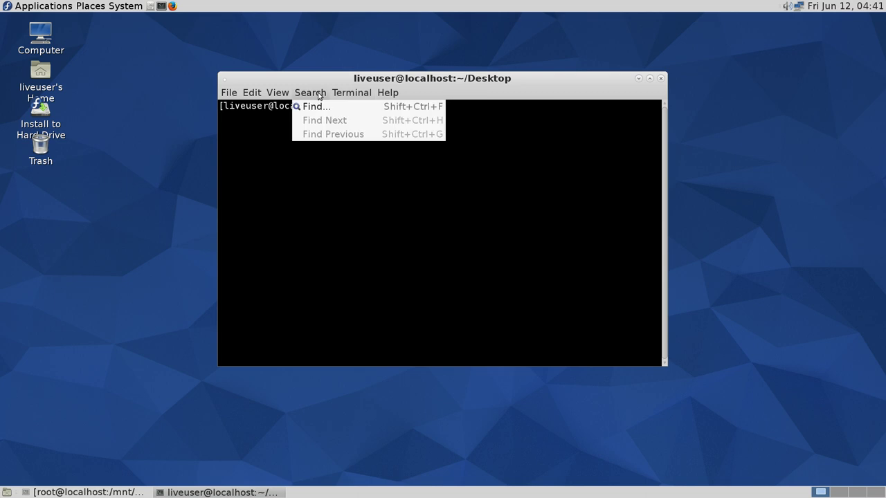
{"action": "mouse_move", "coordinate": [280, 93]}
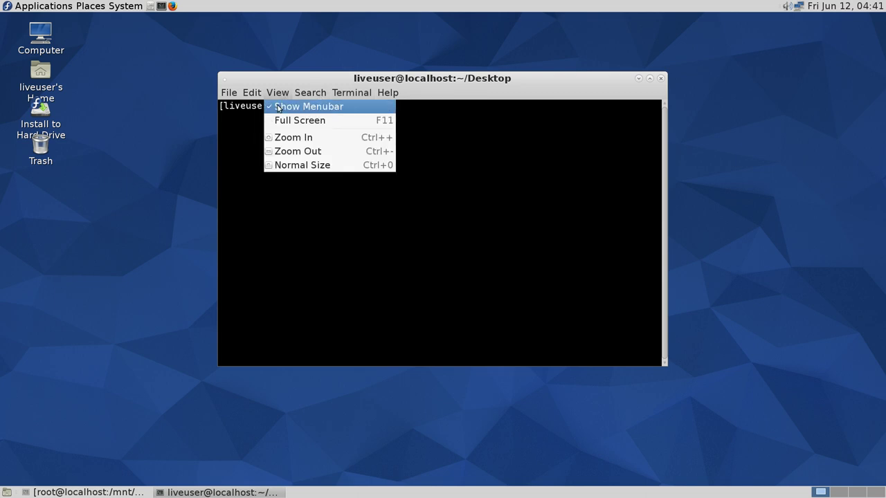
{"action": "mouse_move", "coordinate": [231, 92]}
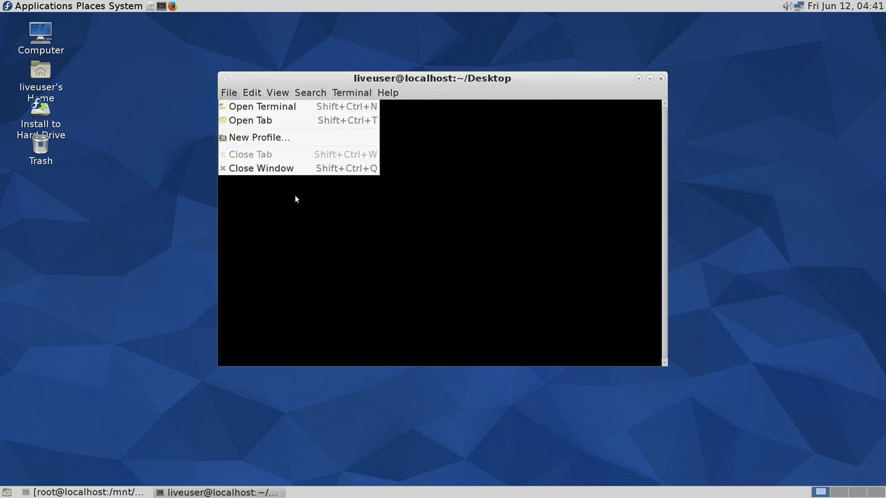
{"action": "left_click", "coordinate": [315, 229]}
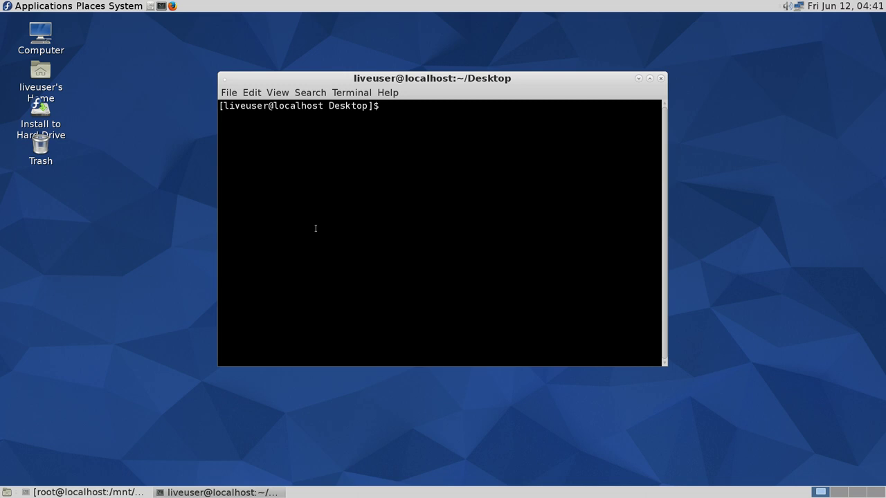
View the About MATE Terminal information and the terminal's help contents again, closing each.
{"action": "left_click", "coordinate": [390, 91]}
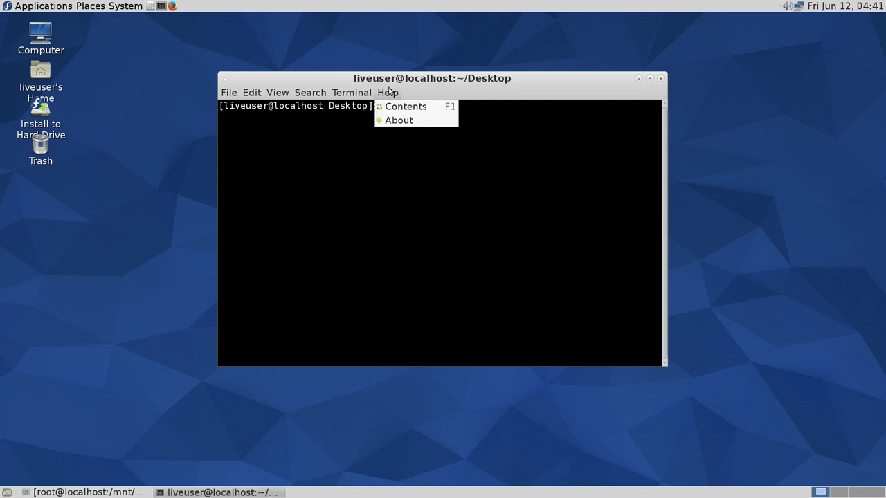
{"action": "left_click", "coordinate": [396, 121]}
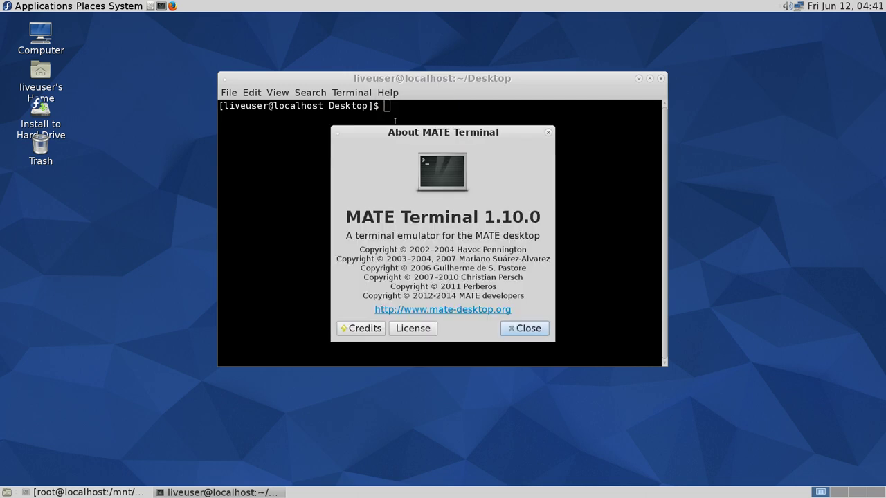
{"action": "left_click", "coordinate": [538, 332]}
{"action": "left_click", "coordinate": [379, 94]}
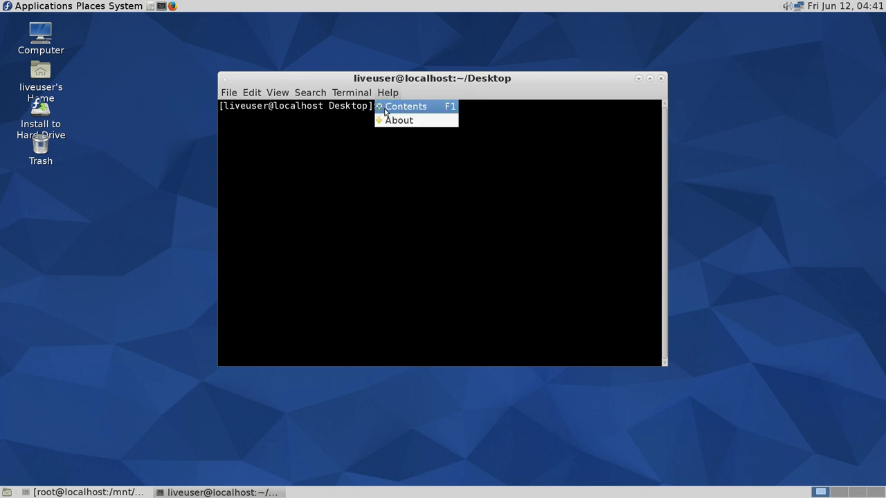
{"action": "left_click", "coordinate": [396, 105]}
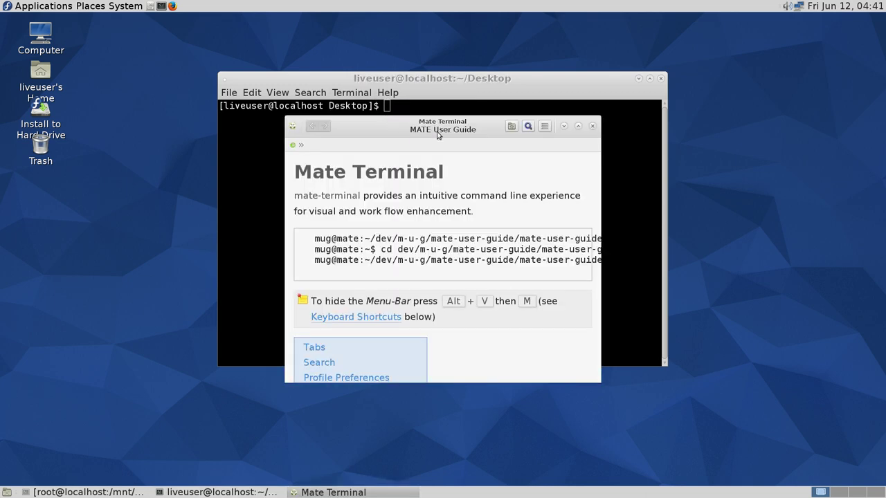
{"action": "left_click", "coordinate": [592, 126]}
{"action": "left_click", "coordinate": [360, 94]}
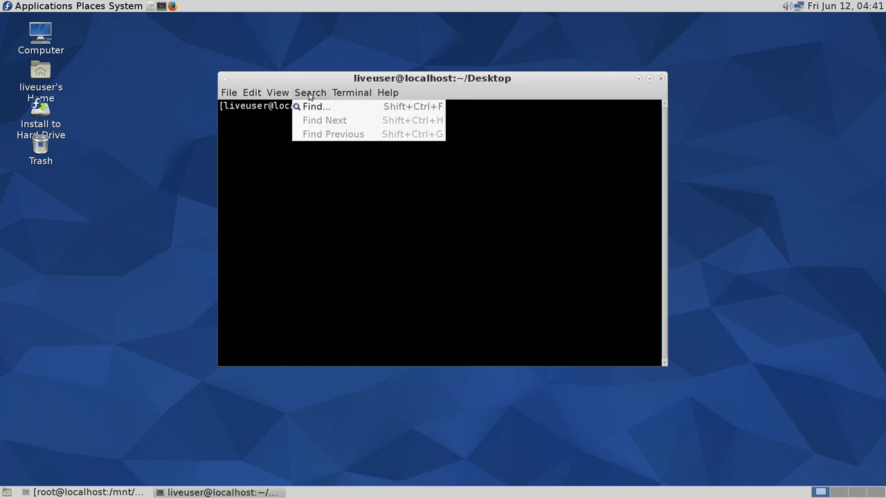
{"action": "mouse_move", "coordinate": [226, 97]}
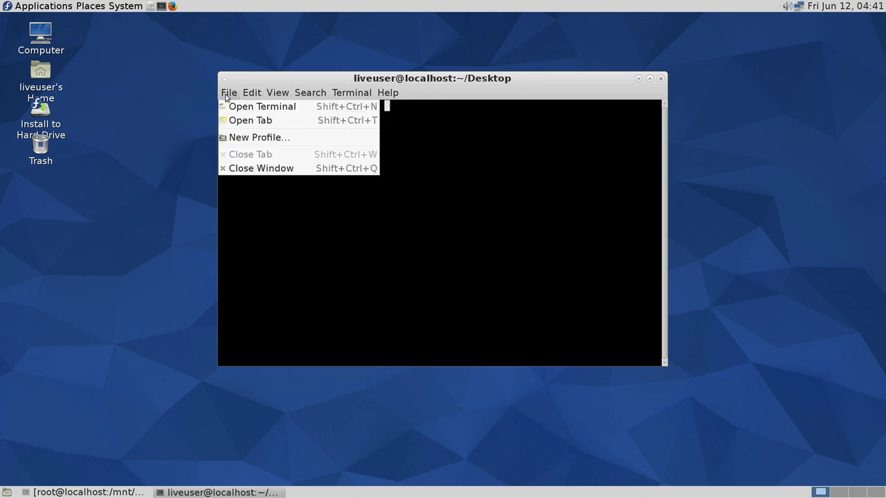
{"action": "left_click", "coordinate": [342, 217]}
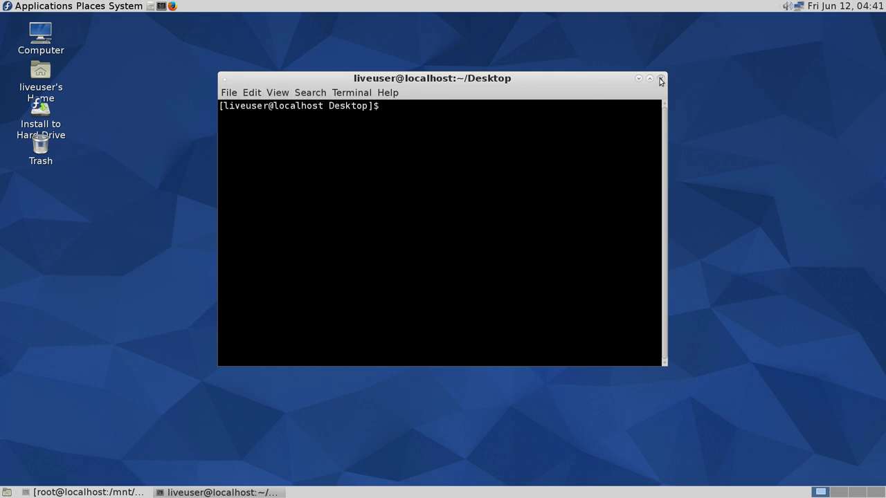
Print the full kernel and system information in the terminal with the command uname -a.
{"action": "type", "text": "name -a"}
{"action": "key", "text": "Return"}
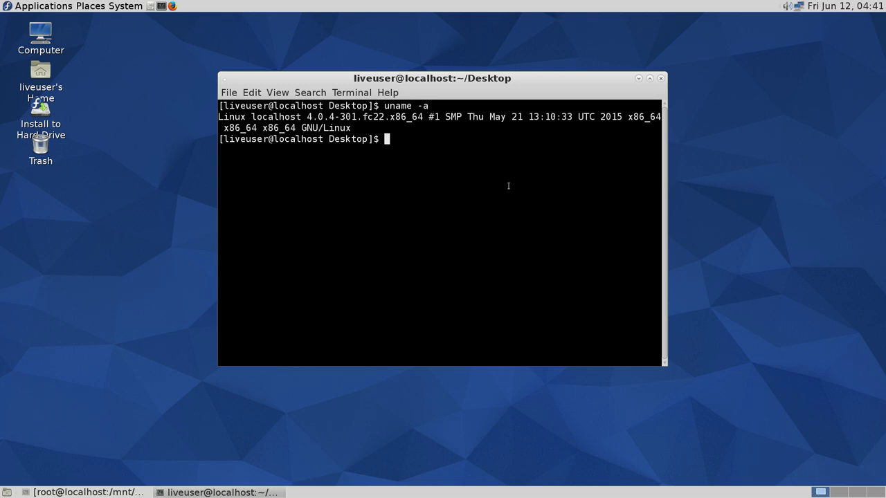
List the command completions that start with "ma" in the terminal and quit the paged listing.
{"action": "type", "text": "ma"}
{"action": "key", "text": "Tab"}
{"action": "key", "text": "Tab"}
{"action": "type", "text": "q"}
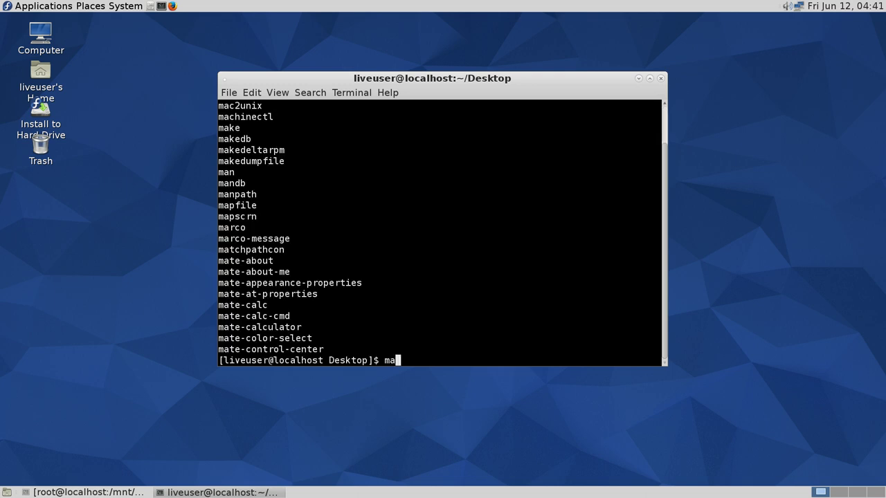
Extend the command prefix to "mate-", list its completions and look through the available MATE commands.
{"action": "type", "text": "te-"}
{"action": "key", "text": "Tab"}
{"action": "key", "text": "Tab"}
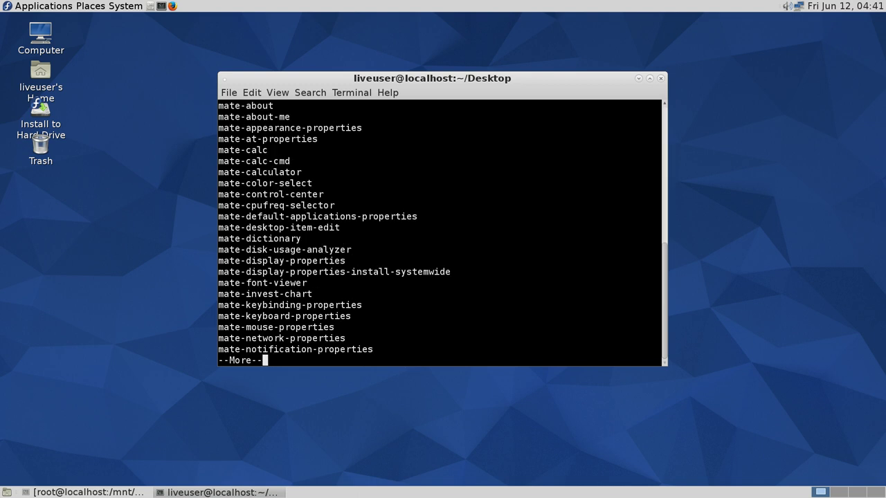
{"action": "scroll", "coordinate": [427, 228], "scroll_direction": "up", "scroll_amount": 9}
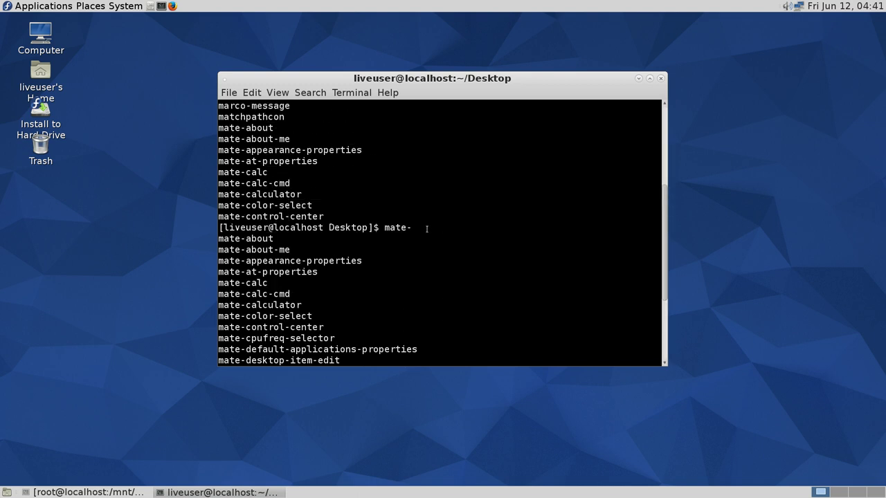
{"action": "scroll", "coordinate": [427, 229], "scroll_direction": "down", "scroll_amount": 2}
{"action": "scroll", "coordinate": [427, 228], "scroll_direction": "down", "scroll_amount": 4}
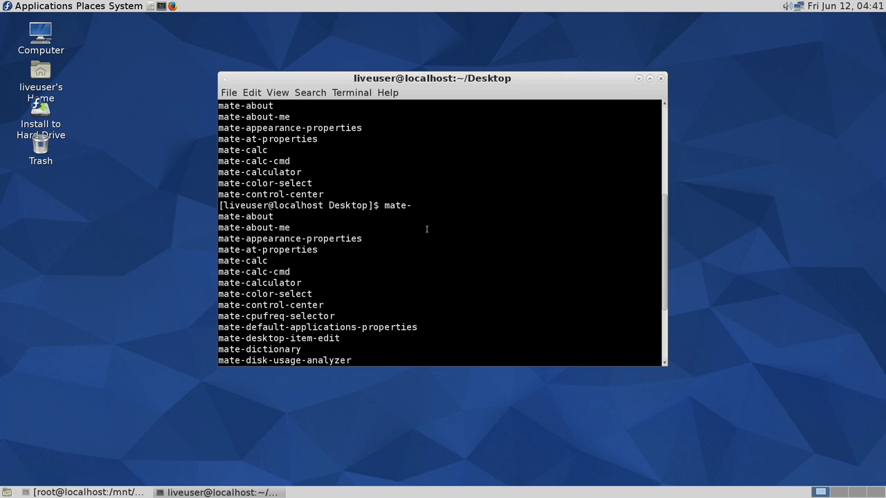
{"action": "scroll", "coordinate": [427, 229], "scroll_direction": "down", "scroll_amount": 3}
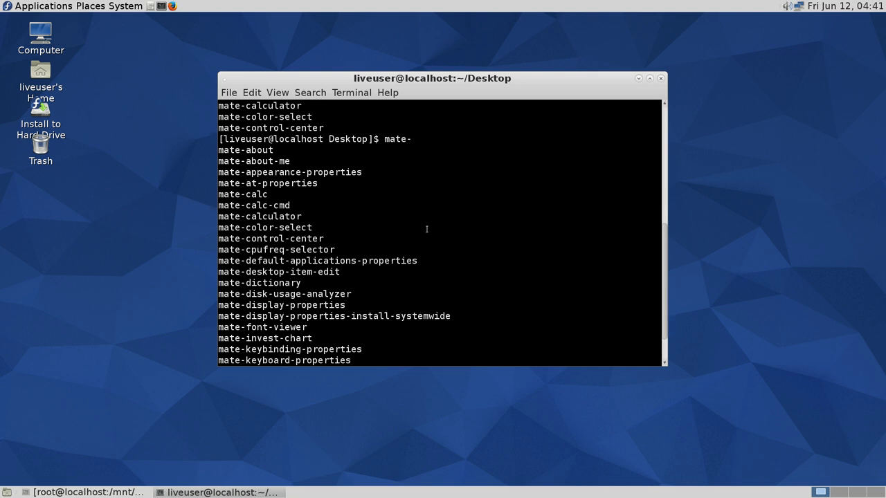
{"action": "scroll", "coordinate": [427, 229], "scroll_direction": "down", "scroll_amount": 1}
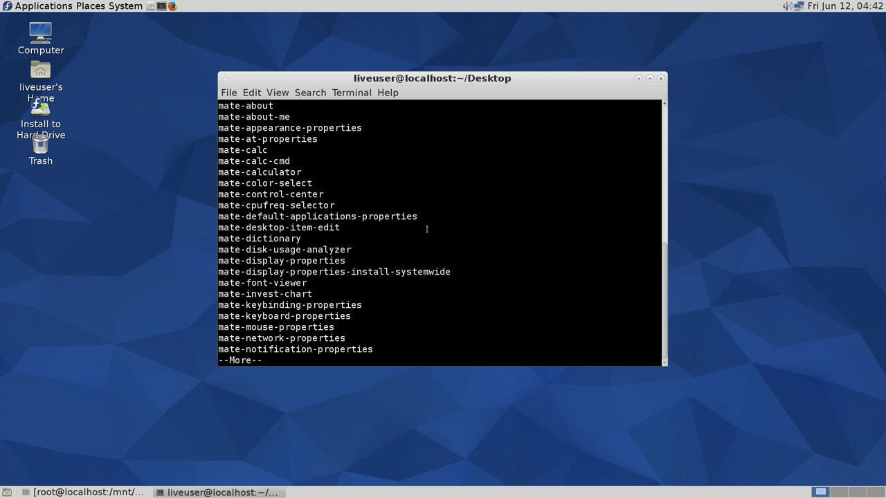
Open the home folder in the file manager and open its Desktop folder in a new tab.
{"action": "left_click", "coordinate": [131, 5]}
{"action": "left_click", "coordinate": [566, 53]}
{"action": "left_click", "coordinate": [152, 6]}
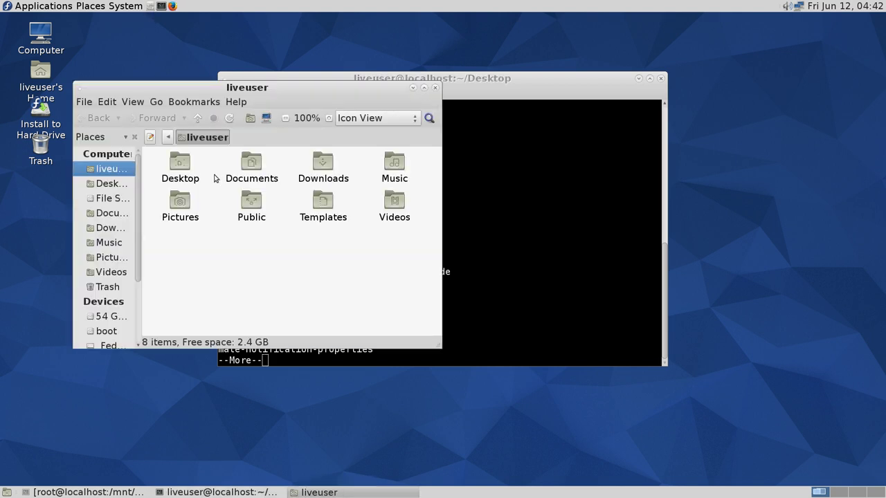
{"action": "right_click", "coordinate": [178, 158]}
{"action": "left_click", "coordinate": [267, 176]}
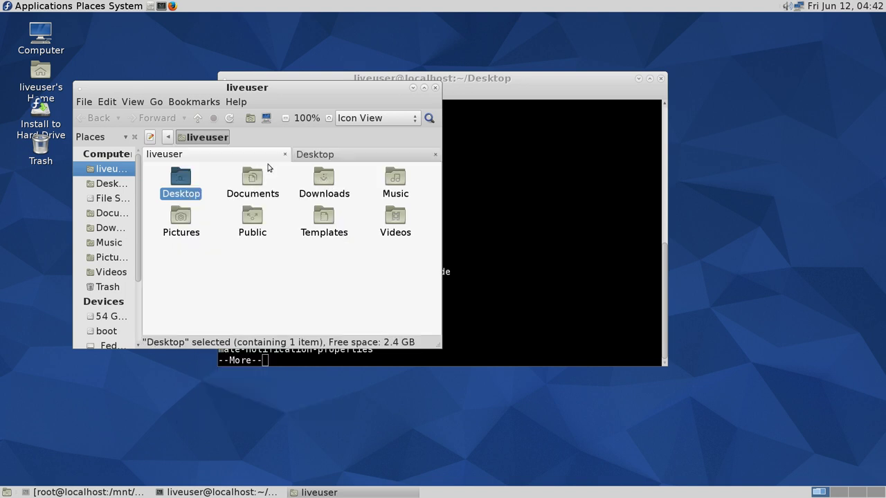
View the emblem and permission settings in the Downloads folder's properties and close them.
{"action": "right_click", "coordinate": [323, 194]}
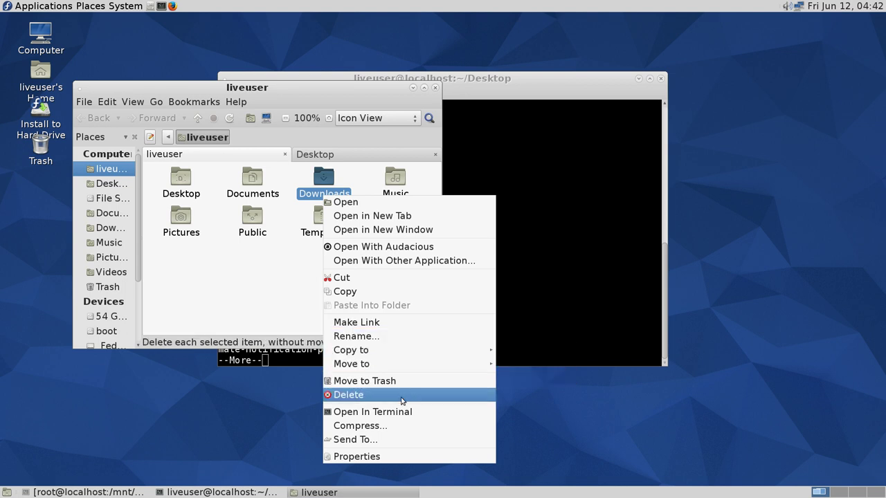
{"action": "left_click", "coordinate": [410, 456]}
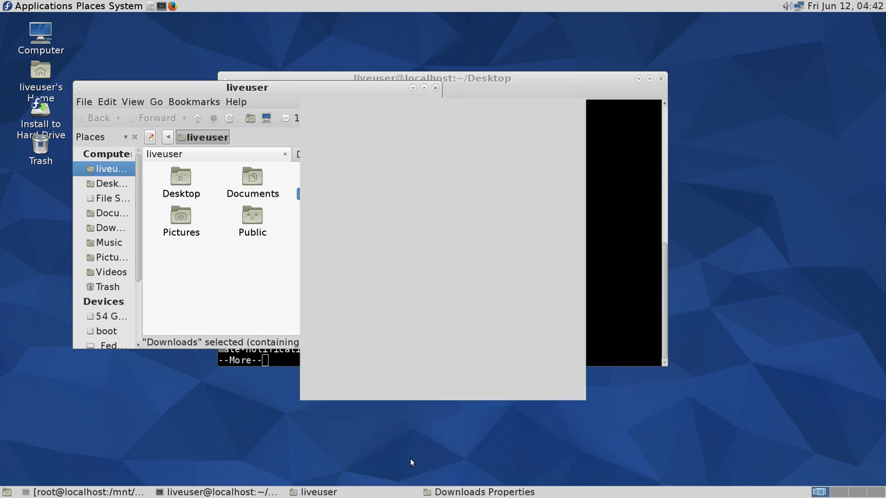
{"action": "left_click", "coordinate": [359, 112]}
{"action": "left_click", "coordinate": [414, 111]}
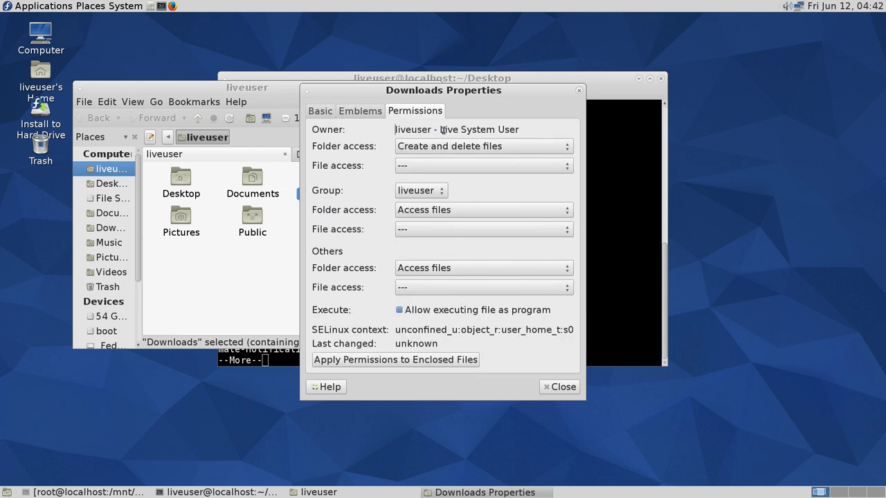
{"action": "left_click", "coordinate": [553, 387]}
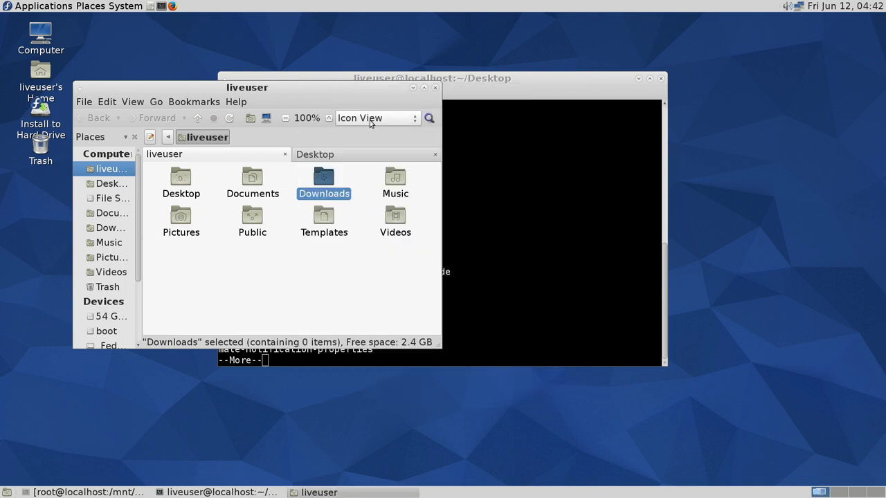
{"action": "right_click", "coordinate": [259, 274]}
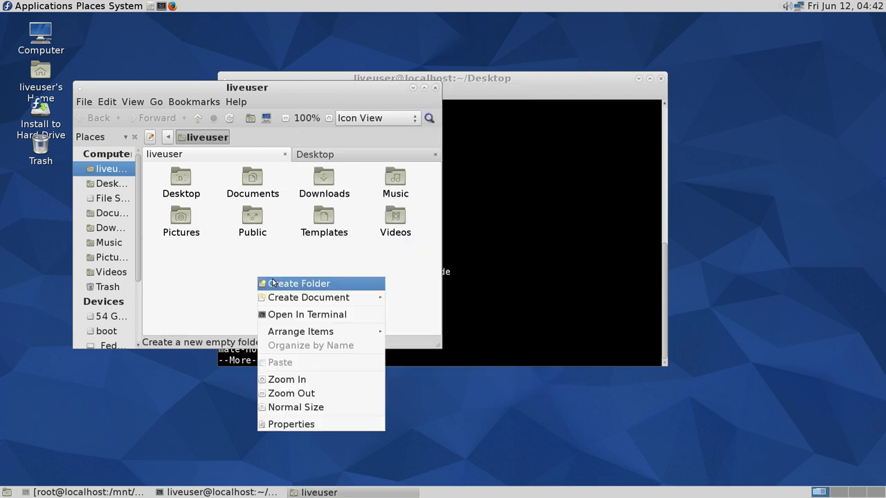
{"action": "mouse_move", "coordinate": [267, 305]}
{"action": "left_click", "coordinate": [209, 257]}
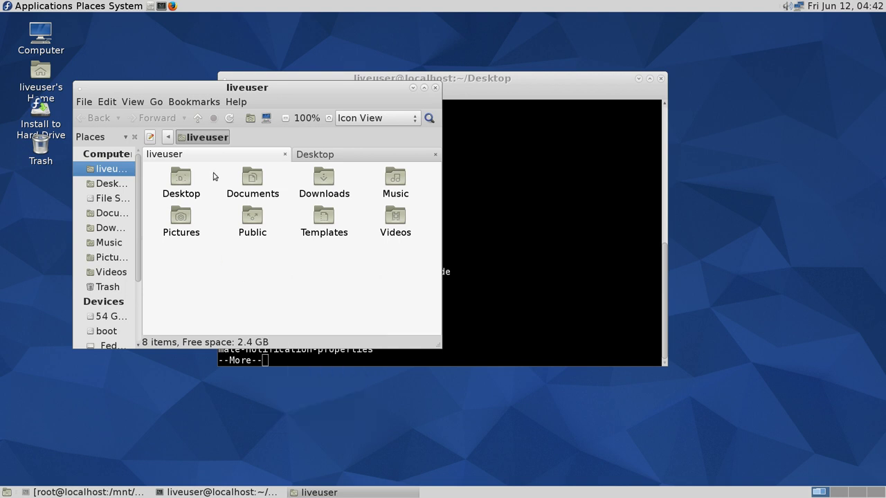
Browse from the home folder to the Desktop, File System and Documents locations.
{"action": "left_click", "coordinate": [109, 184]}
{"action": "left_click", "coordinate": [110, 198]}
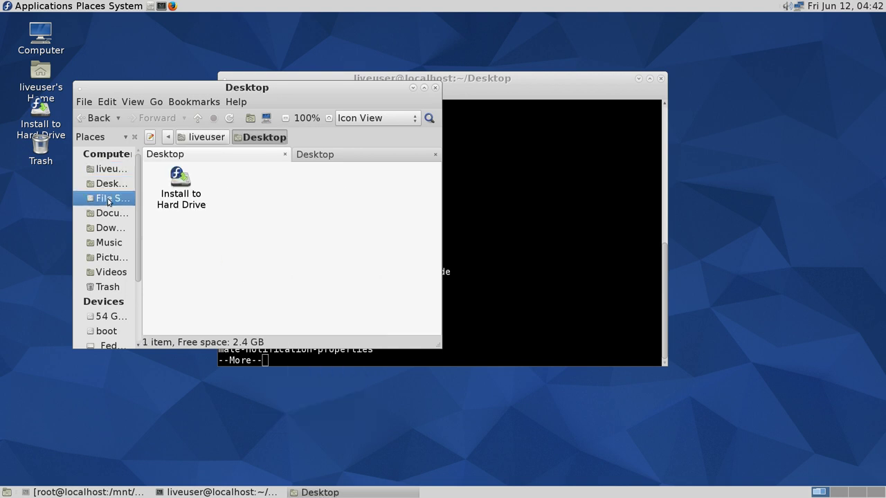
{"action": "left_click", "coordinate": [105, 220]}
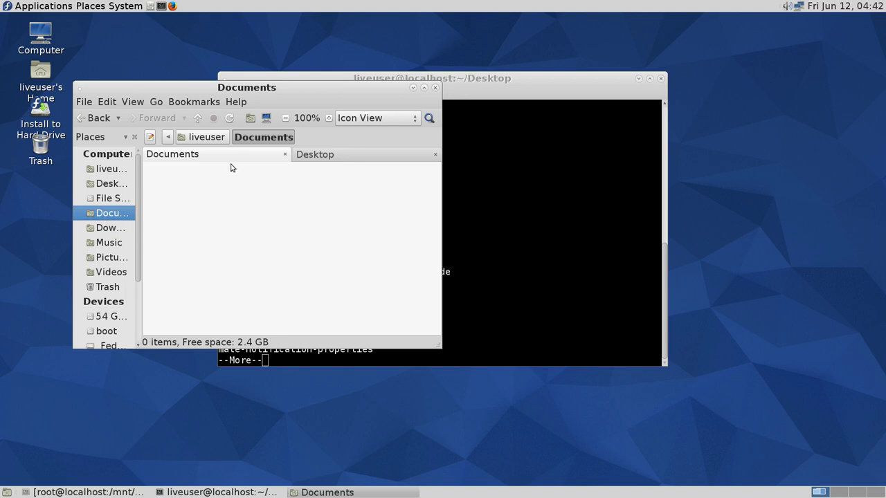
Return to the home folder and show it in list view and compact view, ending in icon view.
{"action": "left_click", "coordinate": [198, 137]}
{"action": "left_click", "coordinate": [412, 119]}
{"action": "left_click", "coordinate": [408, 132]}
{"action": "left_click", "coordinate": [404, 118]}
{"action": "left_click", "coordinate": [401, 132]}
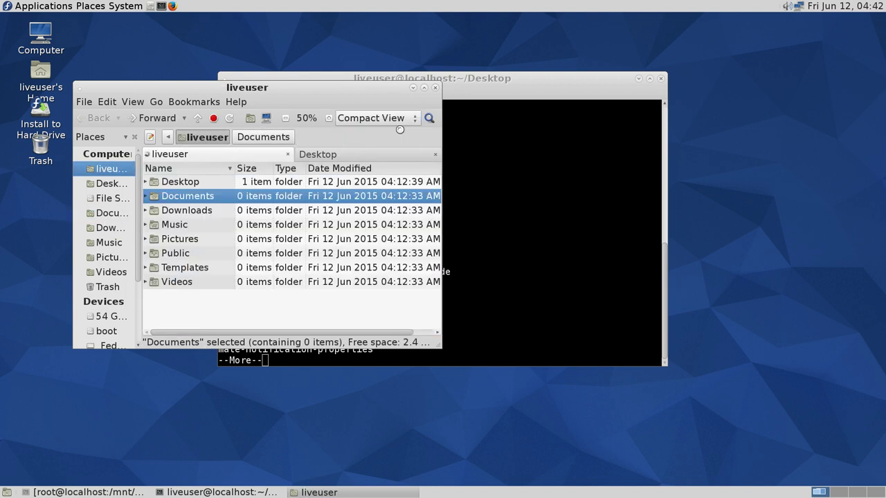
{"action": "left_click", "coordinate": [399, 121]}
{"action": "left_click", "coordinate": [394, 86]}
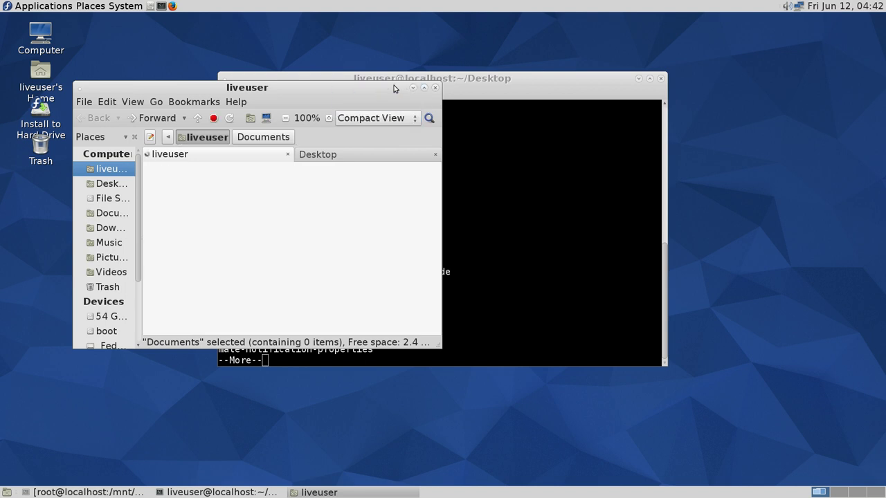
Maximize the file manager window and zoom the folder icons in and out, ending at 66%.
{"action": "double_click", "coordinate": [346, 91]}
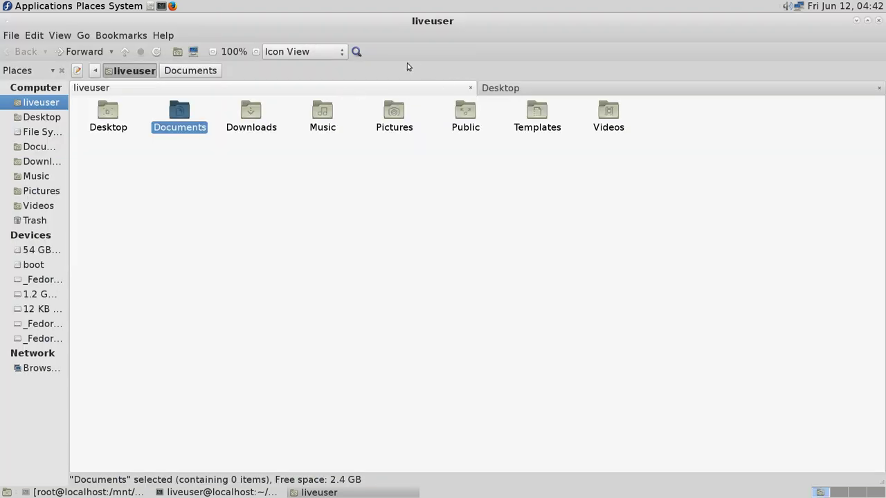
{"action": "left_click", "coordinate": [254, 52]}
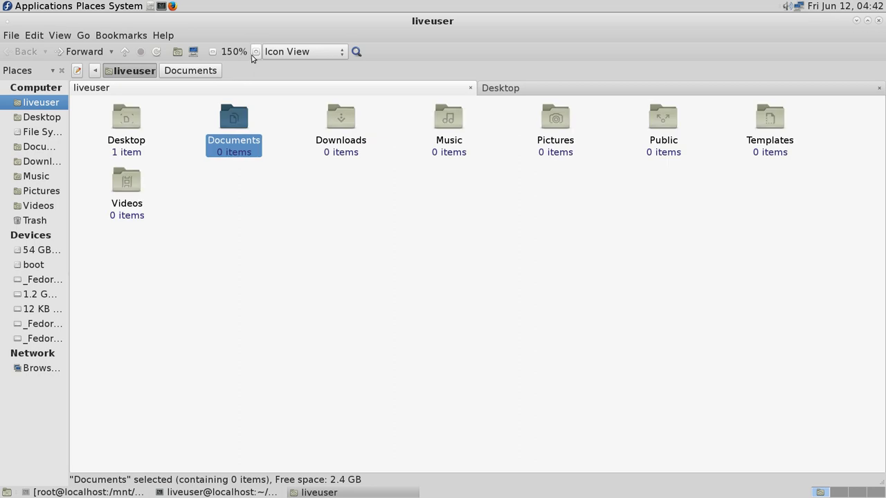
{"action": "left_click", "coordinate": [255, 52]}
{"action": "left_click", "coordinate": [255, 52]}
{"action": "left_click", "coordinate": [213, 52]}
{"action": "left_click", "coordinate": [213, 52]}
{"action": "left_click", "coordinate": [212, 52]}
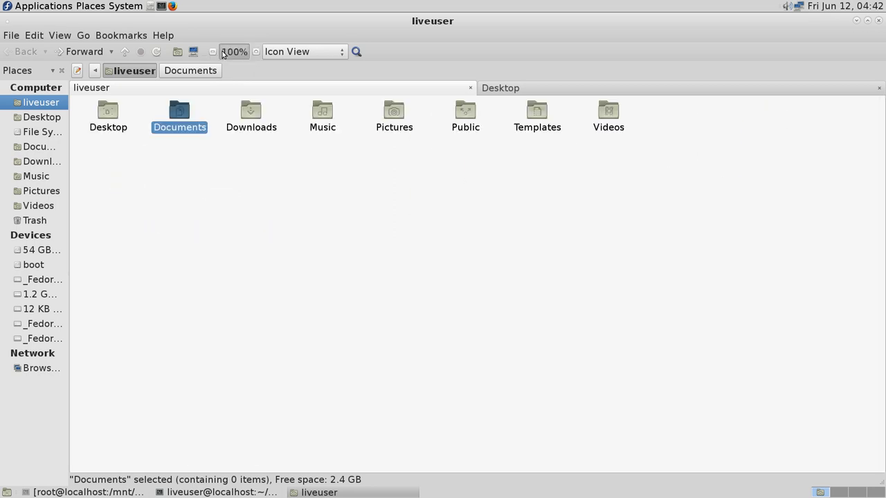
{"action": "left_click", "coordinate": [213, 52]}
Switch back and forth between the Computer location and the personal folder, ending with a reload of the personal folder.
{"action": "left_click", "coordinate": [193, 52]}
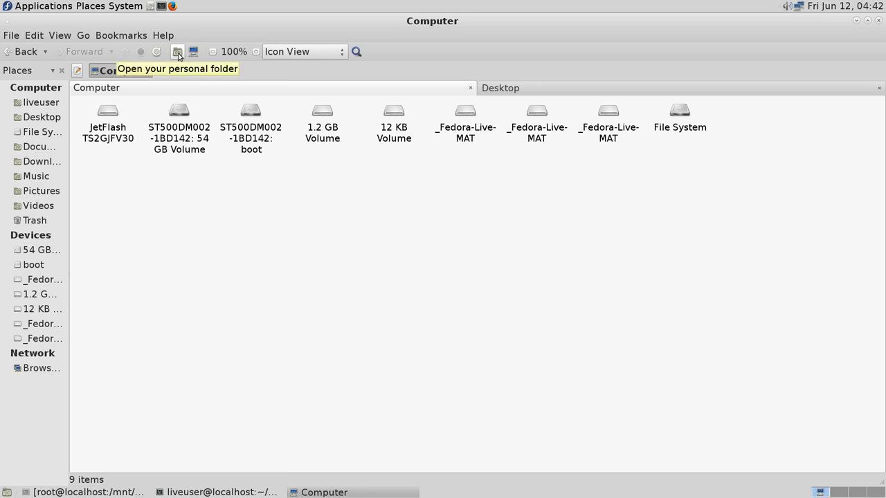
{"action": "left_click", "coordinate": [178, 54]}
{"action": "left_click", "coordinate": [194, 54]}
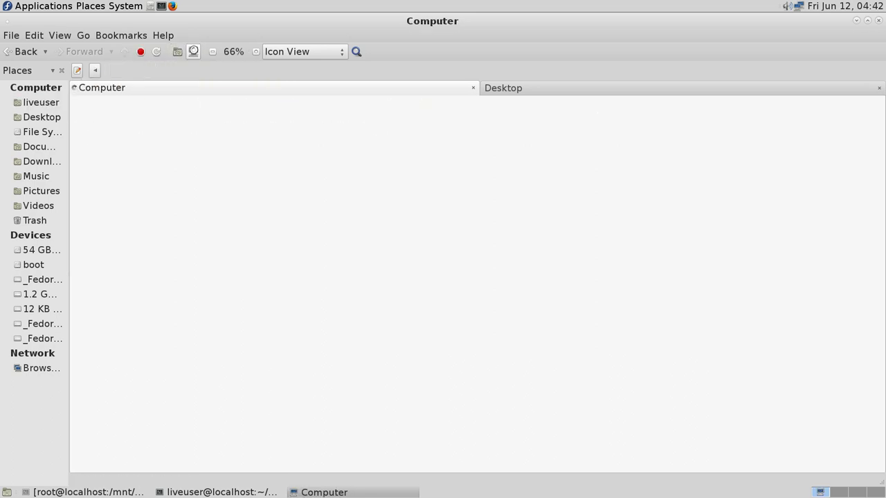
{"action": "left_click", "coordinate": [178, 52]}
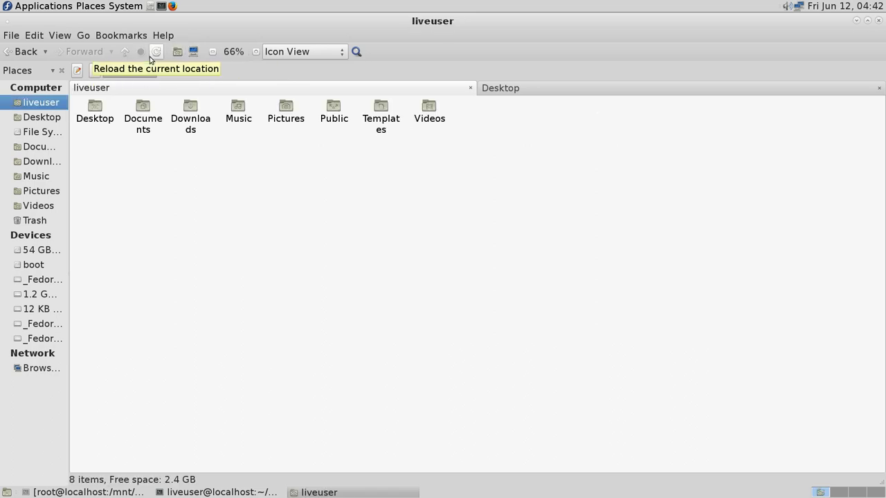
{"action": "left_click", "coordinate": [149, 56]}
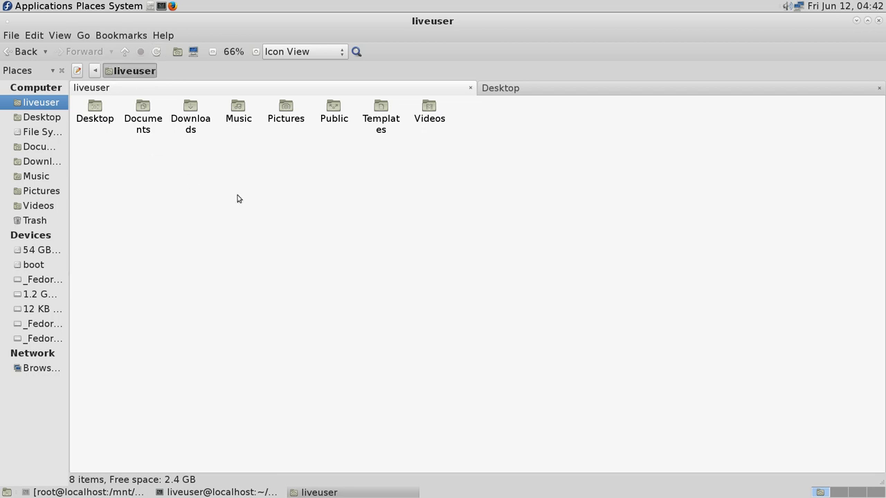
Browse the Desktop, File System, Documents, Downloads, Music, Pictures and Videos locations one after another.
{"action": "left_click", "coordinate": [32, 119]}
{"action": "left_click", "coordinate": [42, 133]}
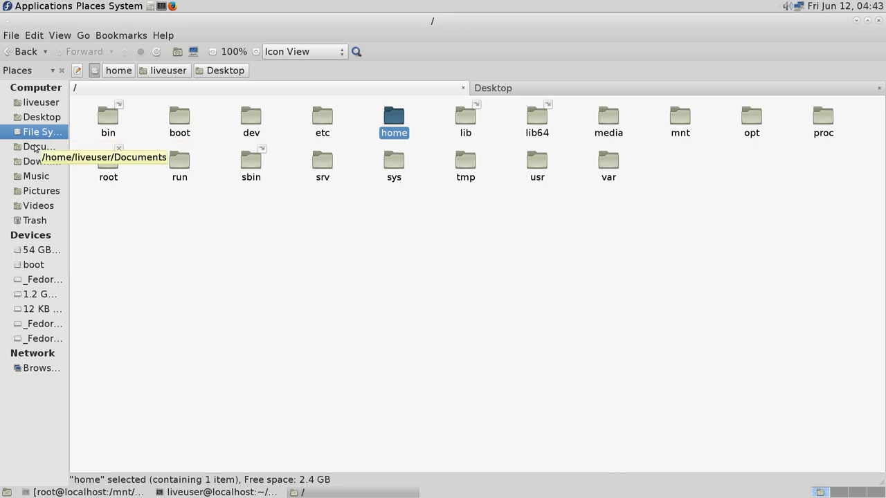
{"action": "left_click", "coordinate": [38, 147]}
{"action": "left_click", "coordinate": [39, 162]}
{"action": "left_click", "coordinate": [36, 175]}
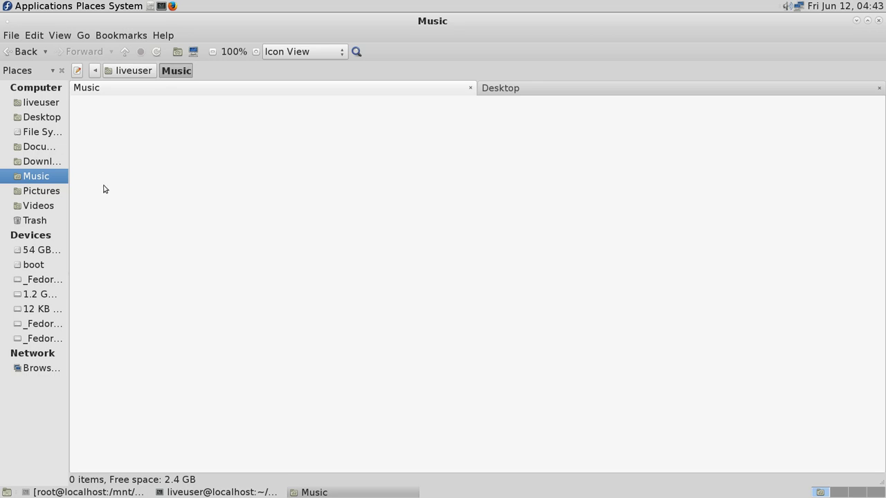
{"action": "left_click", "coordinate": [33, 189]}
{"action": "left_click", "coordinate": [33, 210]}
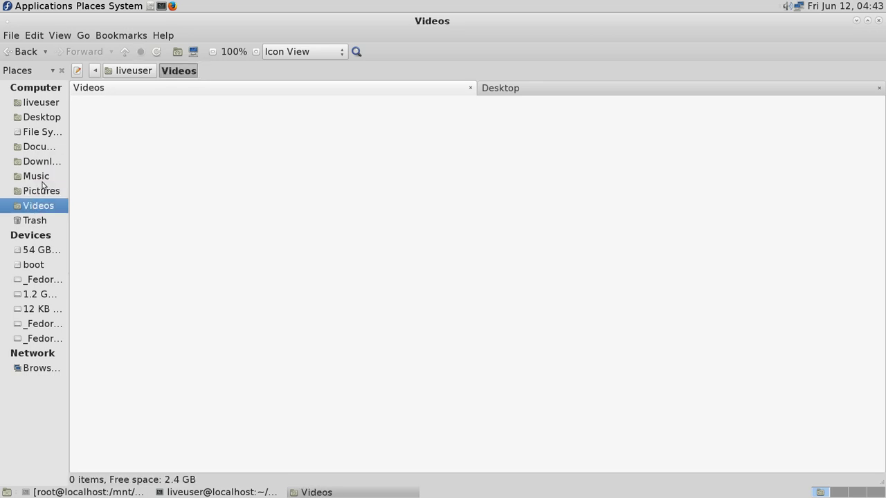
Revisit the home folder and every location from Desktop down to Videos, and go back through Pictures to Music.
{"action": "left_click", "coordinate": [41, 104]}
{"action": "left_click", "coordinate": [40, 116]}
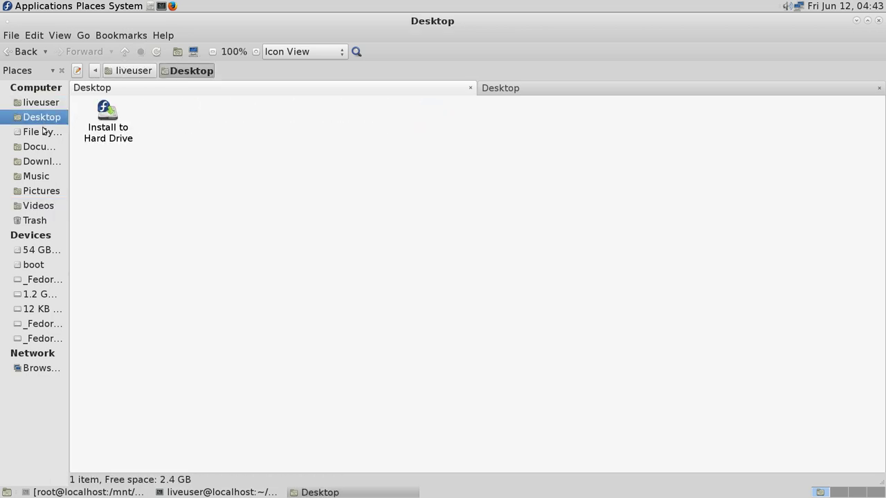
{"action": "left_click", "coordinate": [44, 131]}
{"action": "left_click", "coordinate": [45, 146]}
{"action": "left_click", "coordinate": [43, 161]}
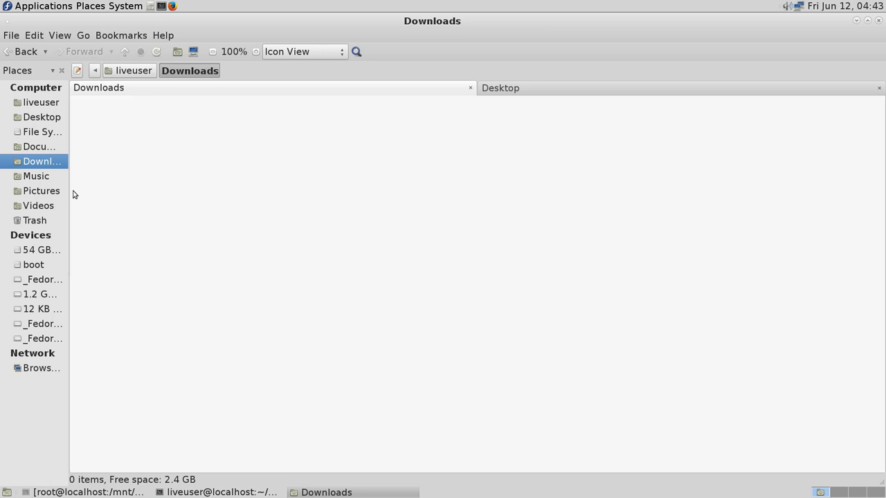
{"action": "left_click", "coordinate": [51, 178]}
{"action": "left_click", "coordinate": [51, 194]}
{"action": "left_click", "coordinate": [50, 205]}
{"action": "left_click", "coordinate": [47, 191]}
{"action": "left_click", "coordinate": [43, 176]}
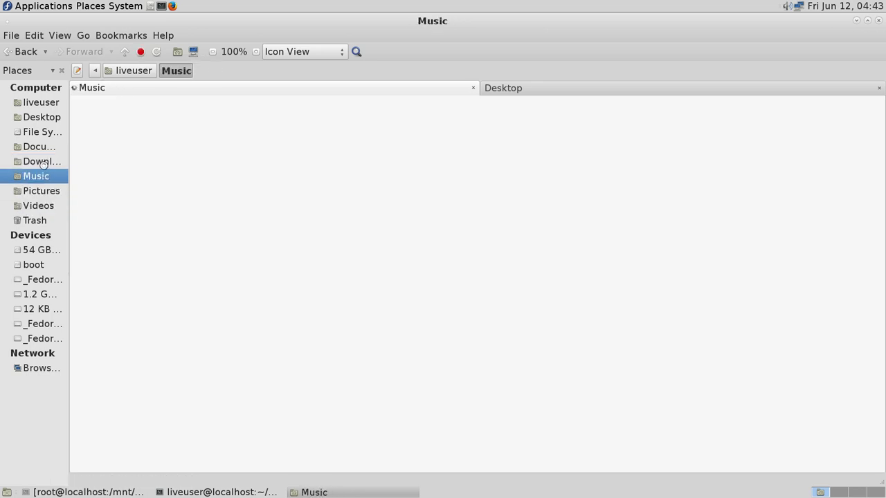
Go back through the Downloads, Documents and File System locations to the home folder.
{"action": "left_click", "coordinate": [43, 161]}
{"action": "left_click", "coordinate": [42, 147]}
{"action": "left_click", "coordinate": [42, 131]}
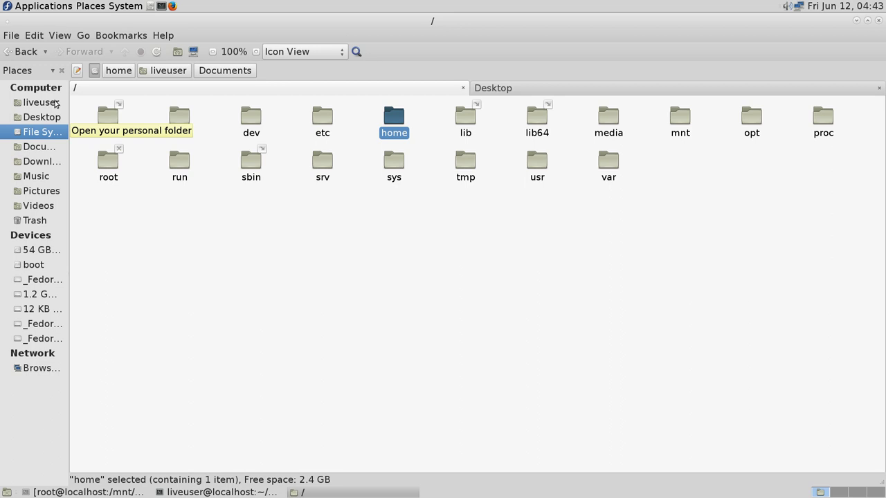
{"action": "left_click", "coordinate": [56, 103]}
Browse every location from Desktop down to Videos plus the network location, and close the file manager.
{"action": "left_click", "coordinate": [42, 118]}
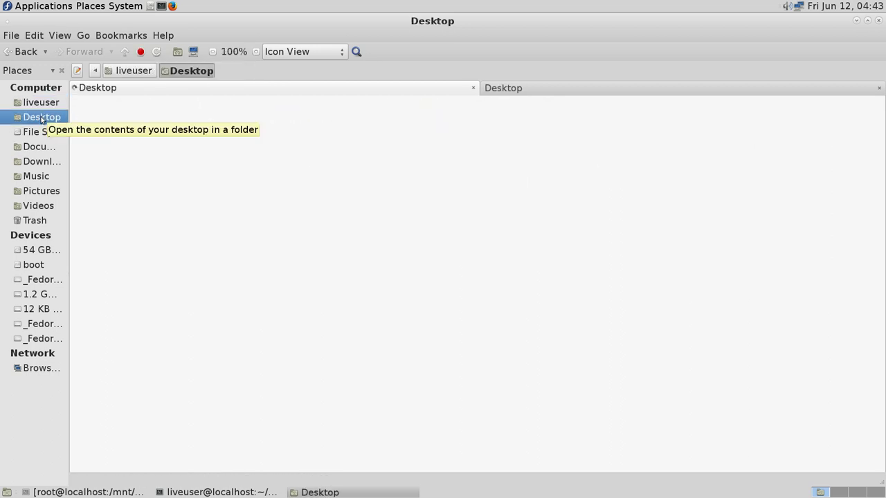
{"action": "left_click", "coordinate": [38, 131]}
{"action": "left_click", "coordinate": [40, 147]}
{"action": "left_click", "coordinate": [43, 162]}
{"action": "left_click", "coordinate": [43, 175]}
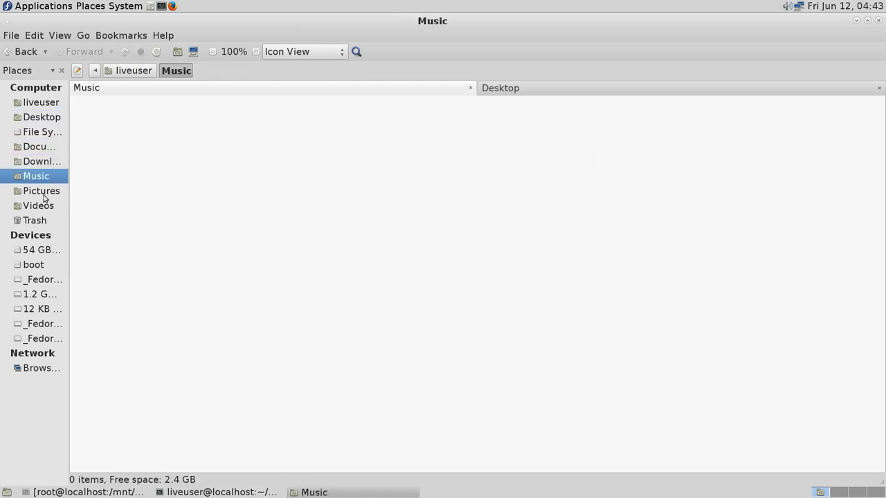
{"action": "left_click", "coordinate": [42, 193]}
{"action": "left_click", "coordinate": [39, 206]}
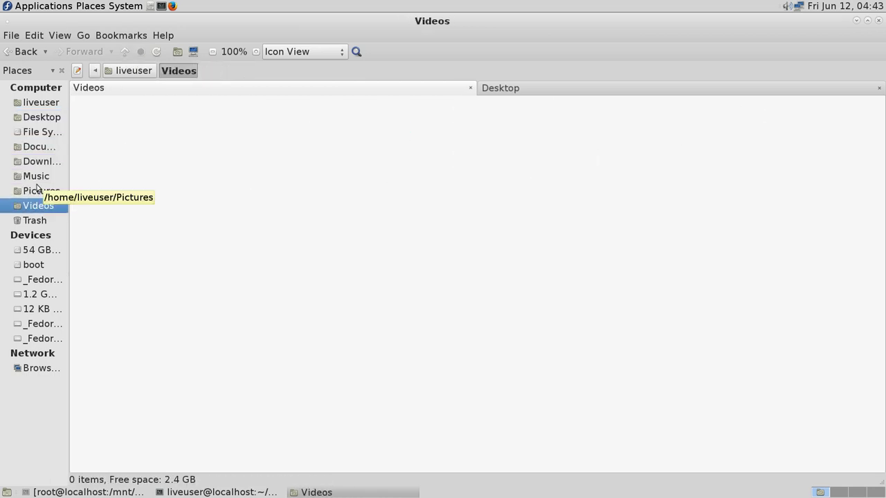
{"action": "left_click", "coordinate": [40, 368]}
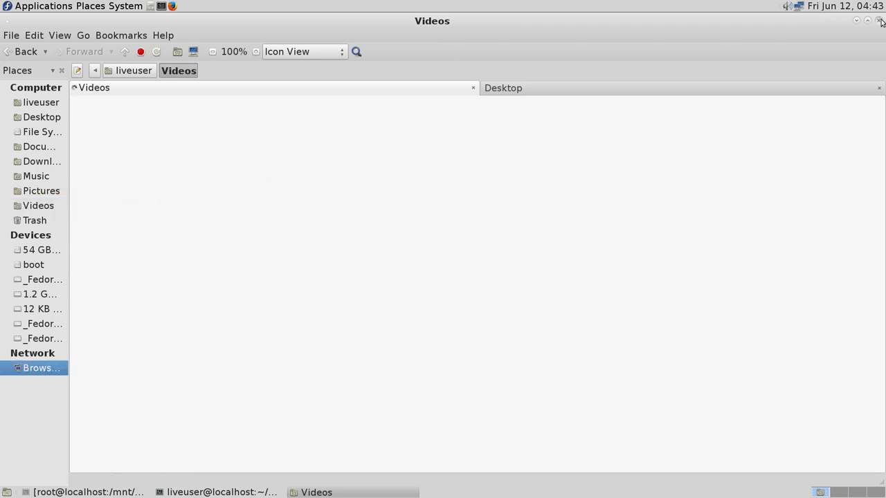
{"action": "left_click", "coordinate": [880, 22]}
Open the Displays settings from the hardware preferences.
{"action": "left_click", "coordinate": [128, 6]}
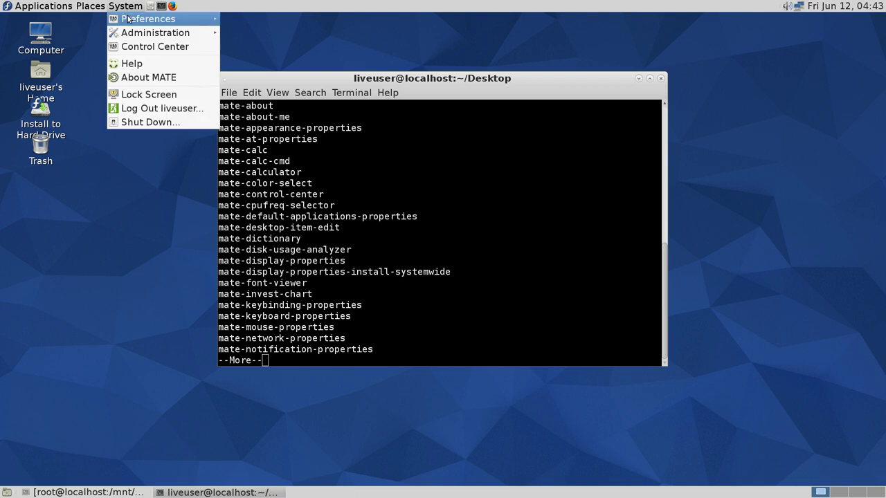
{"action": "mouse_move", "coordinate": [128, 19]}
{"action": "mouse_move", "coordinate": [248, 20]}
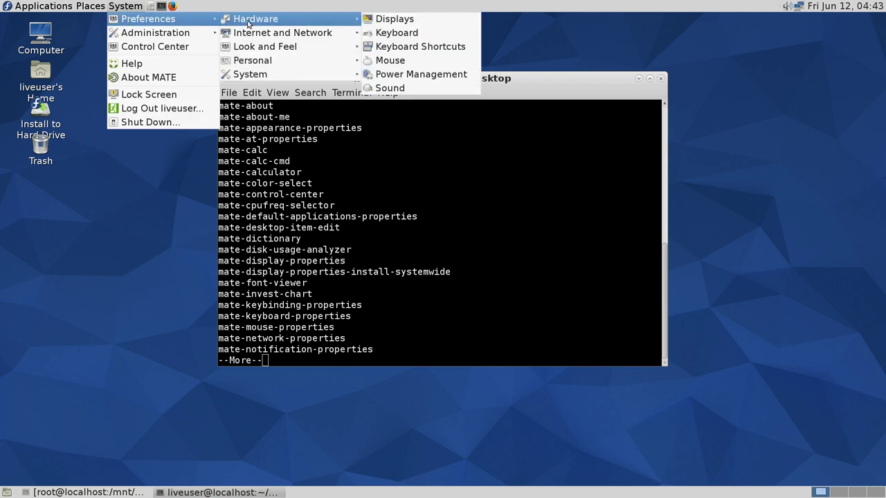
{"action": "left_click", "coordinate": [381, 19]}
Open the Keyboard settings from the hardware preferences.
{"action": "left_click", "coordinate": [128, 5]}
{"action": "mouse_move", "coordinate": [138, 19]}
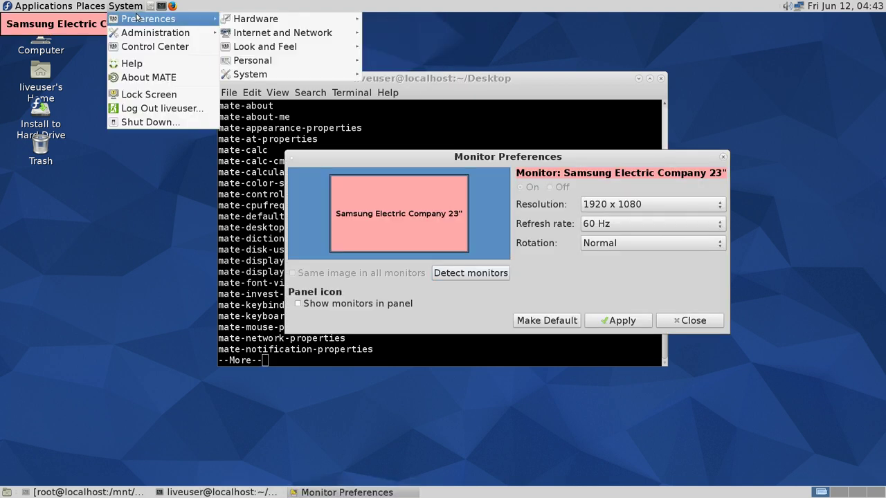
{"action": "mouse_move", "coordinate": [274, 35]}
{"action": "mouse_move", "coordinate": [253, 19]}
{"action": "left_click", "coordinate": [391, 32]}
Open the Keyboard Shortcuts settings from the hardware preferences.
{"action": "left_click", "coordinate": [128, 5]}
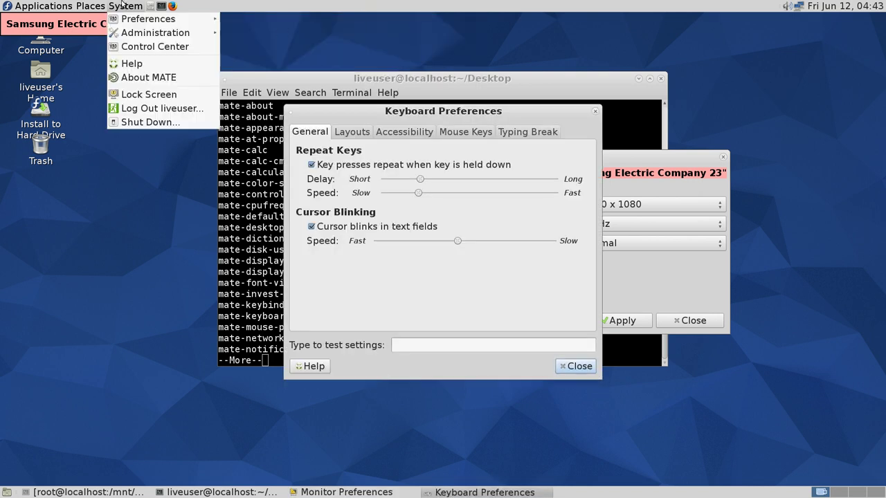
{"action": "mouse_move", "coordinate": [149, 19]}
{"action": "mouse_move", "coordinate": [359, 21]}
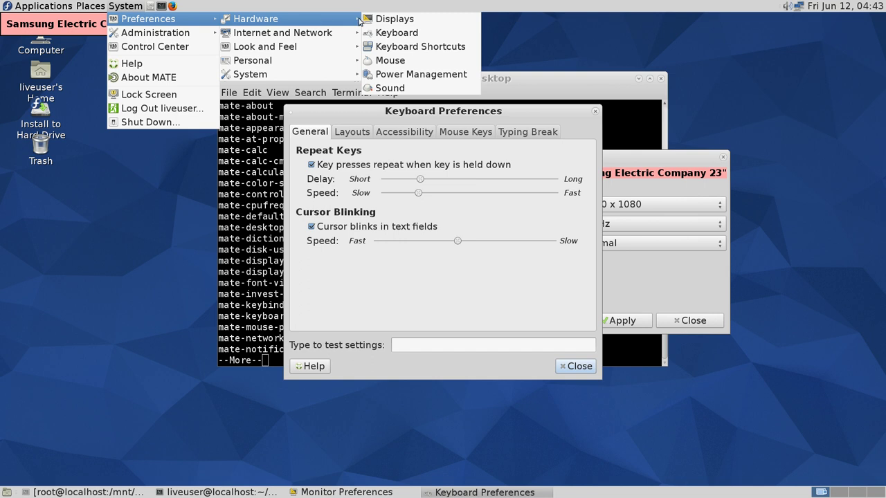
{"action": "left_click", "coordinate": [419, 46]}
Open the Mouse settings from the hardware preferences.
{"action": "left_click", "coordinate": [118, 5]}
{"action": "mouse_move", "coordinate": [148, 18]}
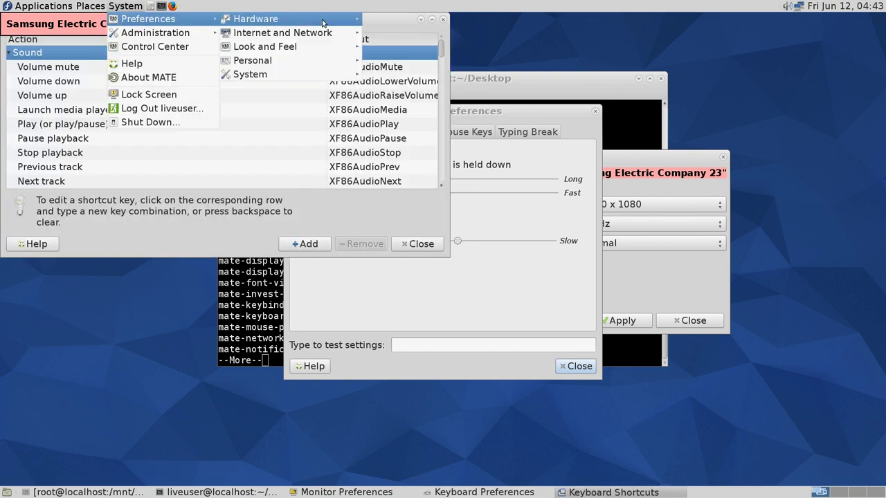
{"action": "mouse_move", "coordinate": [296, 21]}
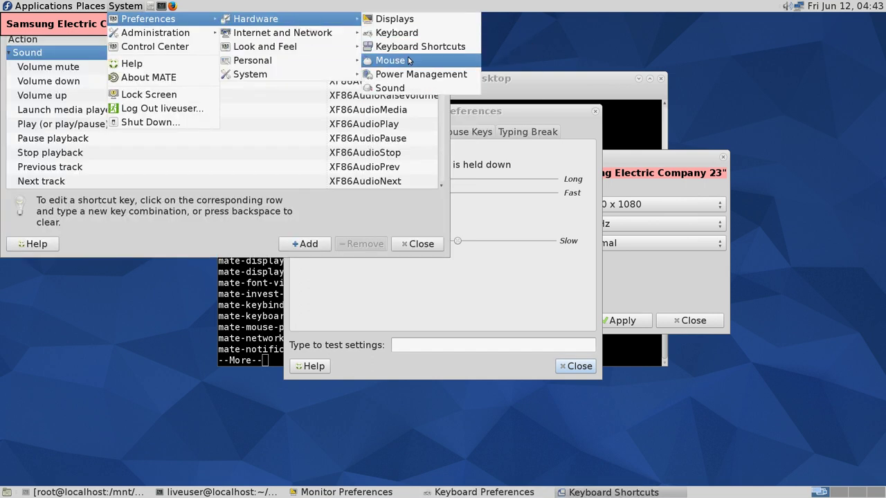
{"action": "left_click", "coordinate": [387, 60]}
Open the Power Management settings from the hardware preferences.
{"action": "left_click", "coordinate": [128, 5]}
{"action": "mouse_move", "coordinate": [148, 19]}
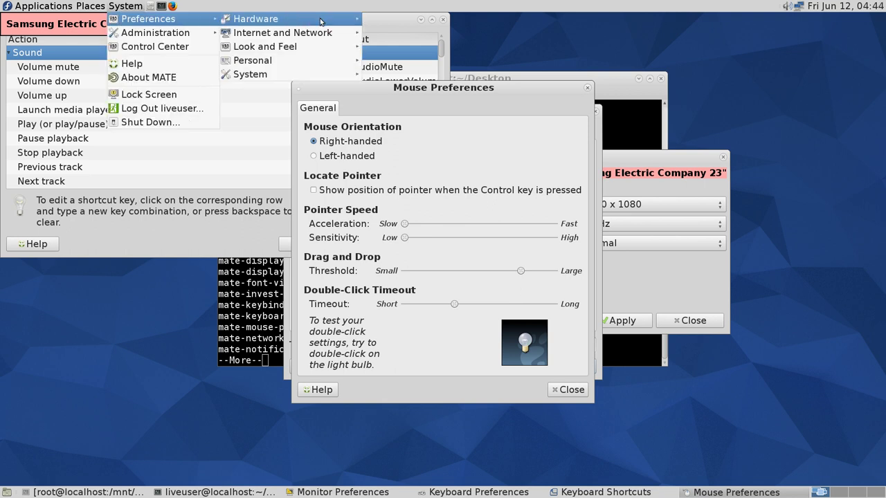
{"action": "mouse_move", "coordinate": [280, 24]}
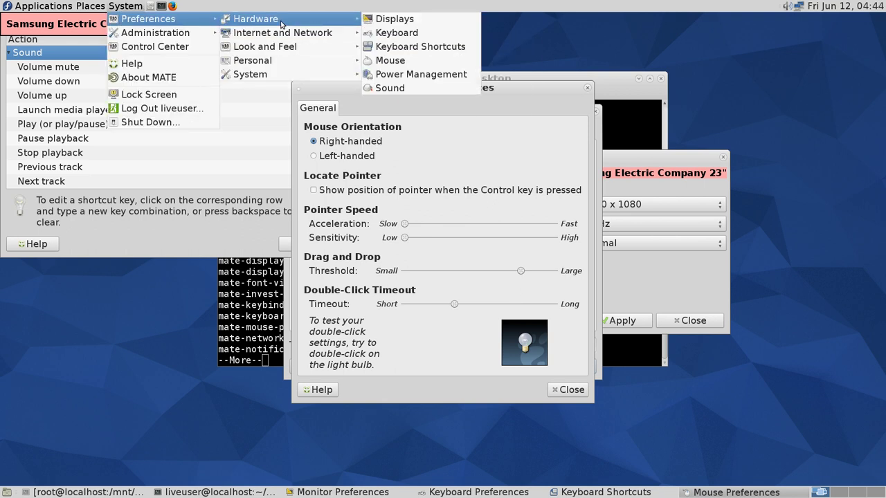
{"action": "left_click", "coordinate": [421, 74]}
Open the Sound settings from the hardware preferences.
{"action": "left_click", "coordinate": [128, 5]}
{"action": "mouse_move", "coordinate": [136, 19]}
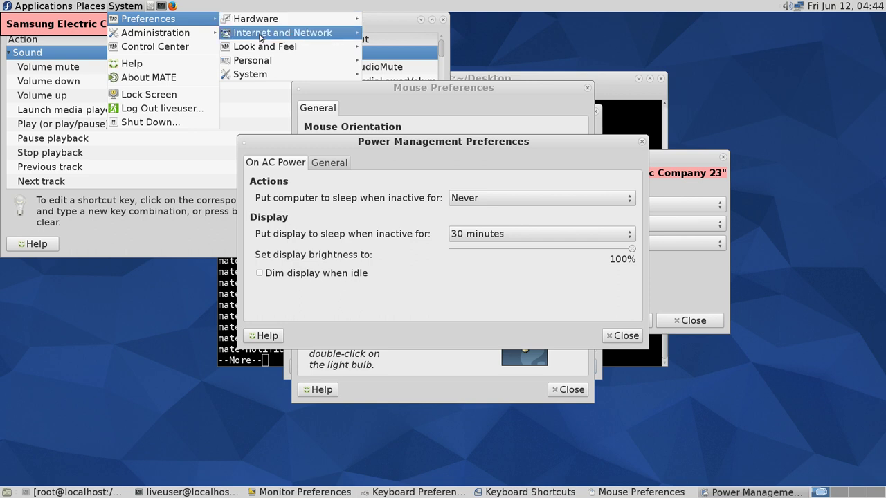
{"action": "mouse_move", "coordinate": [266, 21]}
{"action": "left_click", "coordinate": [410, 87]}
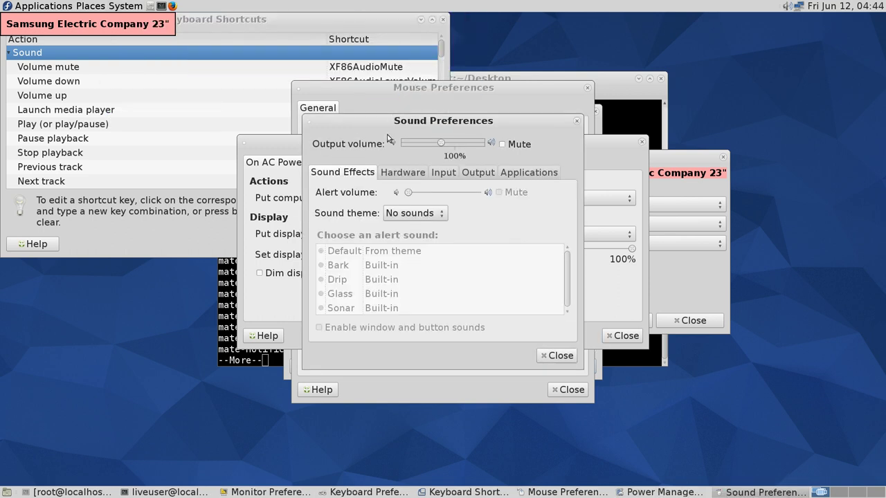
Spread out the Sound, Power Management and Mouse Preferences windows so the mouse settings are unobstructed.
{"action": "left_click_drag", "start_coordinate": [459, 116], "coordinate": [836, 88]}
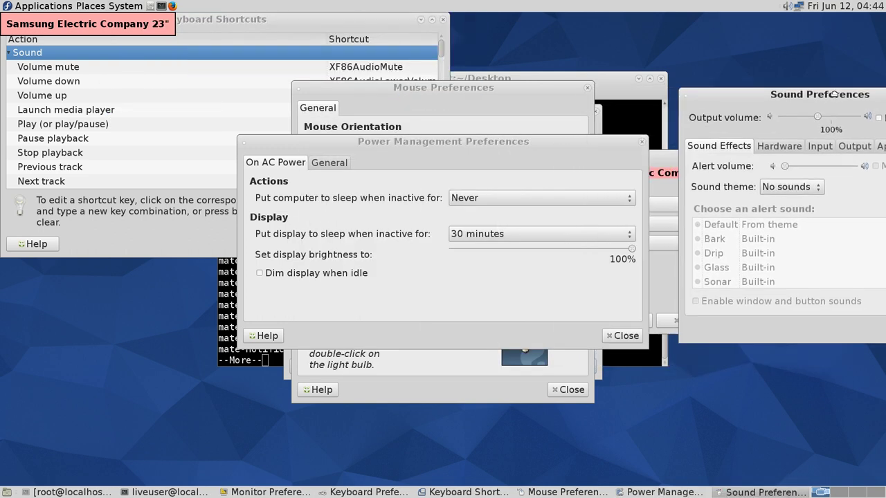
{"action": "left_click", "coordinate": [384, 163]}
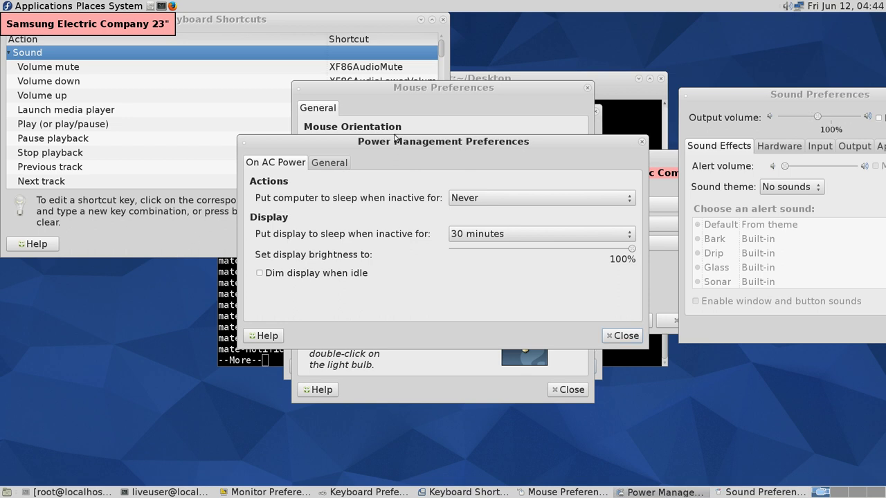
{"action": "left_click_drag", "start_coordinate": [394, 140], "coordinate": [135, 263]}
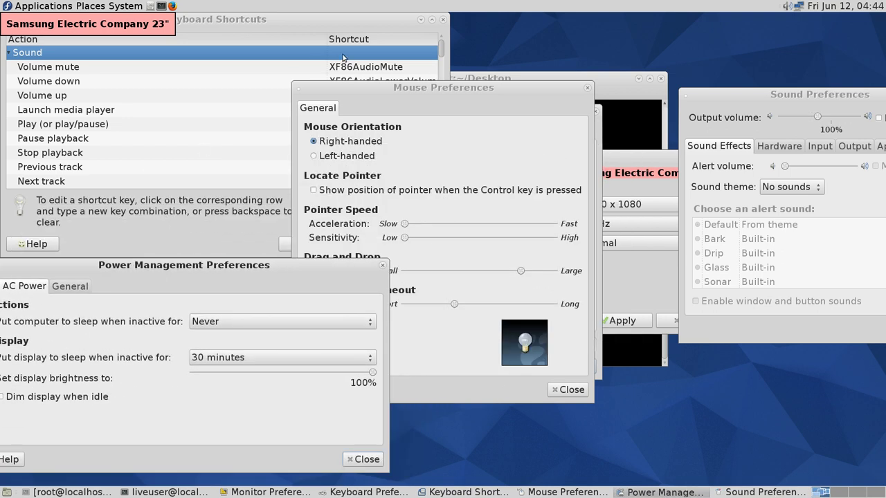
{"action": "left_click_drag", "start_coordinate": [407, 88], "coordinate": [516, 119]}
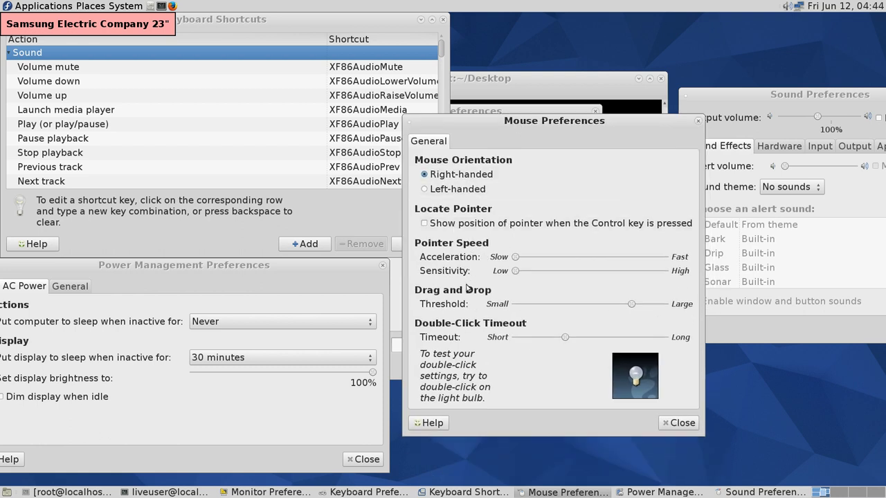
Test the double-click timeout repeatedly on the light bulb and close Mouse Preferences.
{"action": "left_click", "coordinate": [514, 257]}
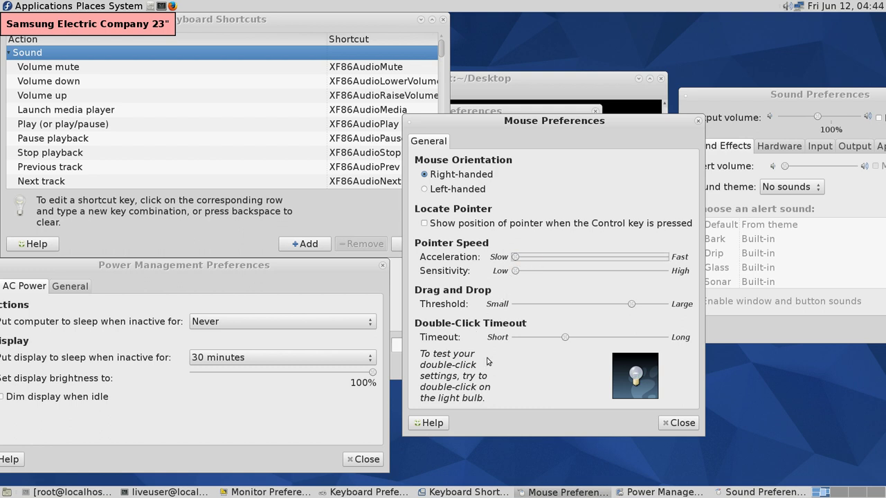
{"action": "double_click", "coordinate": [636, 377]}
{"action": "double_click", "coordinate": [635, 377]}
{"action": "left_click", "coordinate": [632, 384]}
{"action": "double_click", "coordinate": [632, 384]}
{"action": "left_click", "coordinate": [632, 384]}
{"action": "double_click", "coordinate": [632, 384]}
{"action": "double_click", "coordinate": [632, 384]}
{"action": "left_click", "coordinate": [632, 384]}
{"action": "left_click", "coordinate": [632, 384]}
{"action": "left_click", "coordinate": [631, 384]}
{"action": "double_click", "coordinate": [632, 384]}
{"action": "left_click", "coordinate": [631, 384]}
{"action": "double_click", "coordinate": [632, 385]}
{"action": "double_click", "coordinate": [632, 384]}
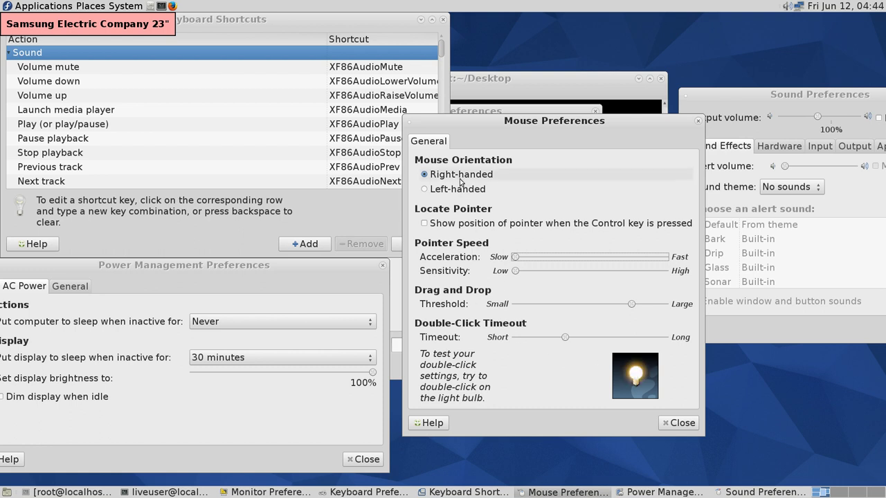
{"action": "left_click", "coordinate": [670, 418]}
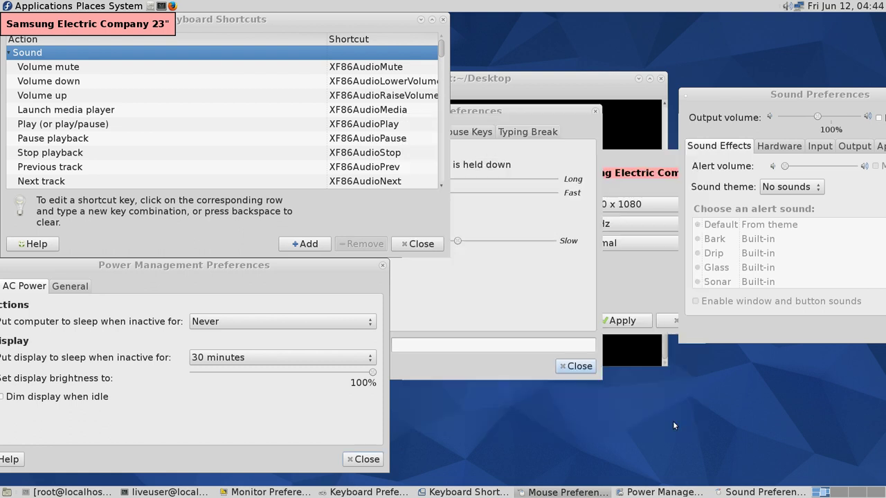
Bring Sound Preferences fully into view, look through its Hardware, Input, Output and Applications settings, and close it.
{"action": "left_click_drag", "start_coordinate": [706, 94], "coordinate": [523, 111]}
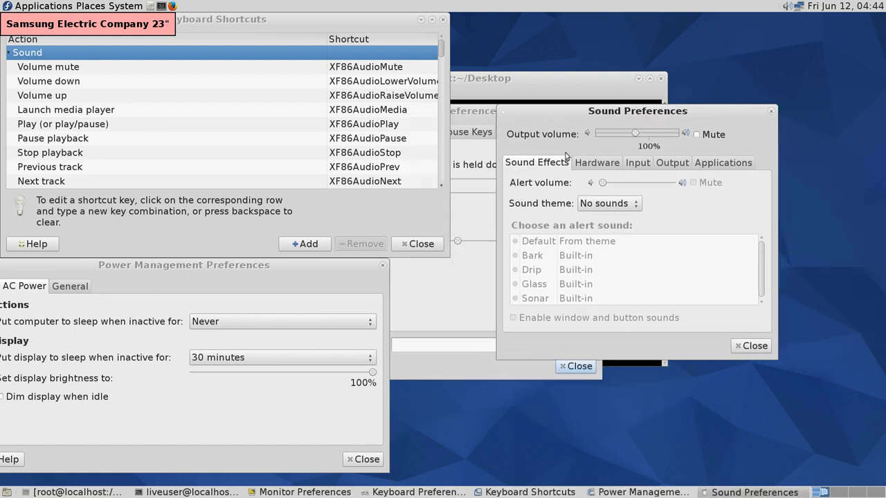
{"action": "left_click", "coordinate": [589, 163]}
{"action": "scroll", "coordinate": [632, 166], "scroll_direction": "down", "scroll_amount": 3}
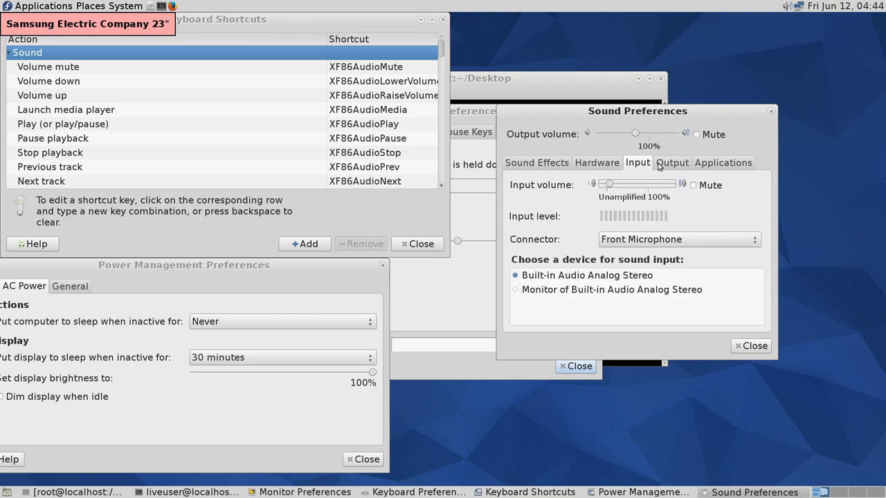
{"action": "scroll", "coordinate": [636, 166], "scroll_direction": "up", "scroll_amount": 1}
{"action": "scroll", "coordinate": [638, 166], "scroll_direction": "up", "scroll_amount": 2}
{"action": "scroll", "coordinate": [568, 164], "scroll_direction": "up", "scroll_amount": 1}
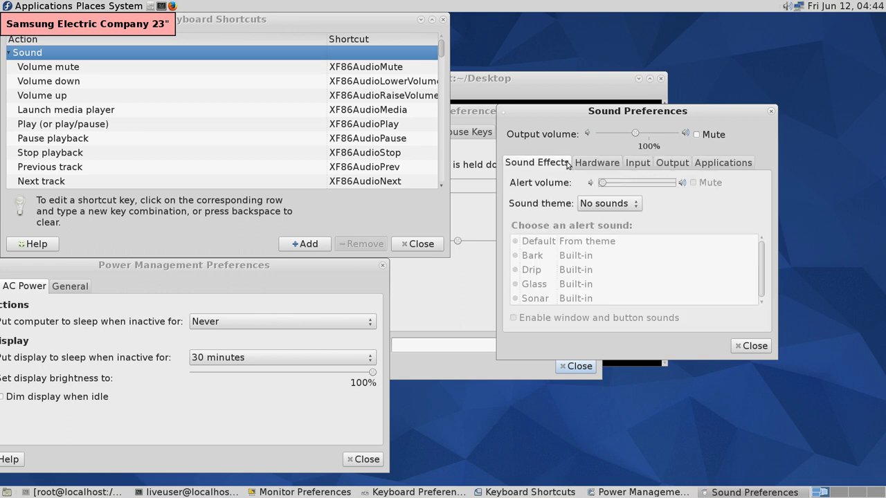
{"action": "scroll", "coordinate": [591, 170], "scroll_direction": "down", "scroll_amount": 1}
{"action": "left_click", "coordinate": [650, 163]}
{"action": "left_click", "coordinate": [676, 162]}
{"action": "left_click", "coordinate": [720, 165]}
{"action": "left_click", "coordinate": [753, 346]}
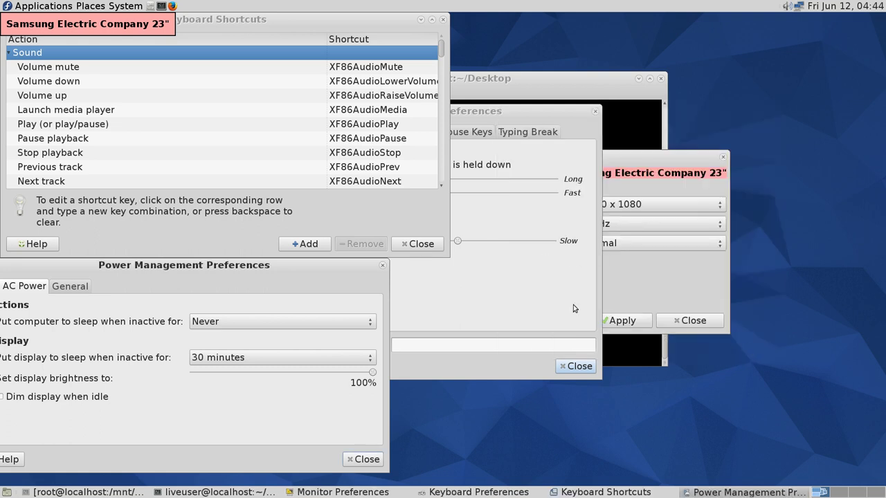
Move Power Management Preferences fully into view and look through its On AC Power and General settings.
{"action": "left_click_drag", "start_coordinate": [346, 261], "coordinate": [557, 191]}
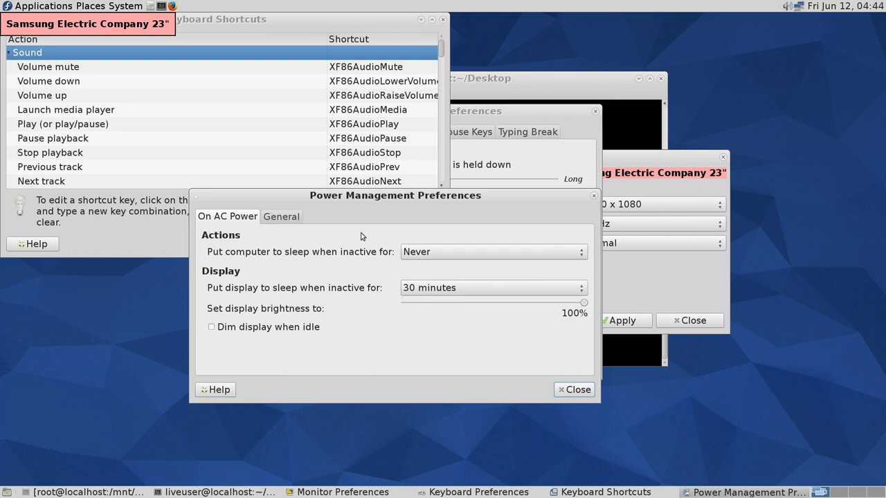
{"action": "left_click", "coordinate": [286, 332]}
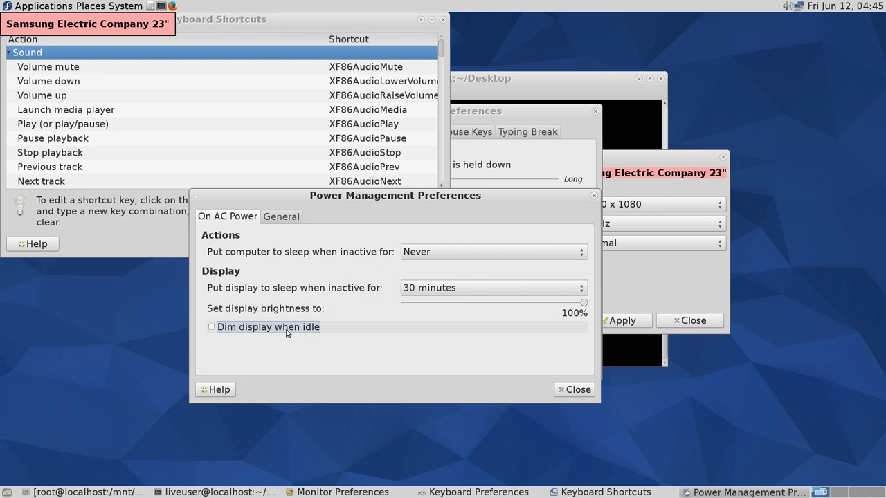
{"action": "left_click", "coordinate": [283, 217]}
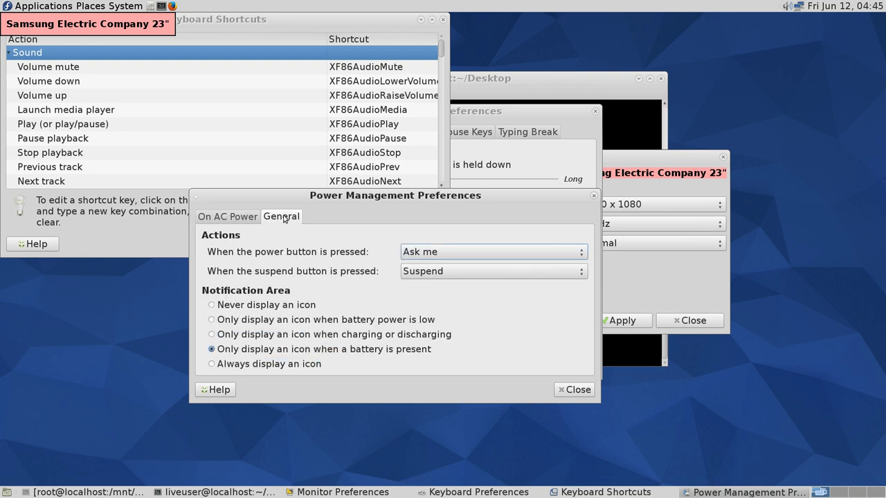
{"action": "left_click", "coordinate": [239, 218]}
{"action": "left_click", "coordinate": [280, 217]}
Check the action choices for the power and suspend buttons without changing them, and close Power Management Preferences.
{"action": "left_click", "coordinate": [444, 254]}
{"action": "left_click", "coordinate": [443, 253]}
{"action": "left_click", "coordinate": [444, 271]}
{"action": "left_click", "coordinate": [445, 272]}
{"action": "left_click", "coordinate": [441, 253]}
{"action": "left_click", "coordinate": [442, 254]}
{"action": "left_click", "coordinate": [440, 271]}
{"action": "left_click", "coordinate": [441, 271]}
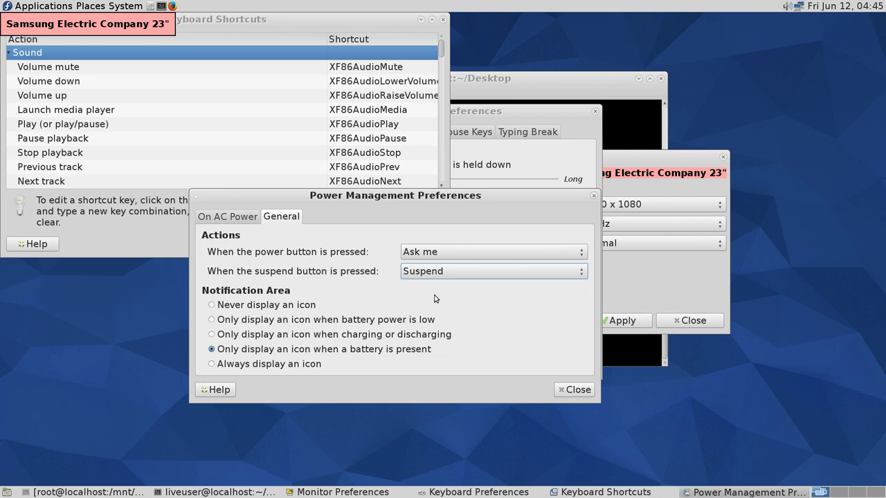
{"action": "left_click", "coordinate": [233, 218]}
{"action": "left_click", "coordinate": [565, 392]}
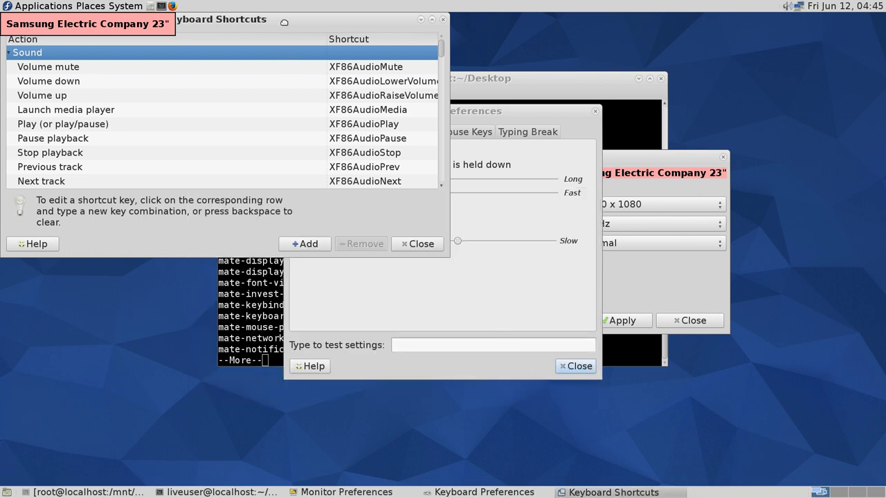
Move the Keyboard Shortcuts window toward the screen's center, look through the shortcut list, and close it.
{"action": "left_click_drag", "start_coordinate": [283, 22], "coordinate": [426, 72]}
{"action": "scroll", "coordinate": [314, 127], "scroll_direction": "down", "scroll_amount": 5}
{"action": "scroll", "coordinate": [315, 132], "scroll_direction": "down", "scroll_amount": 8}
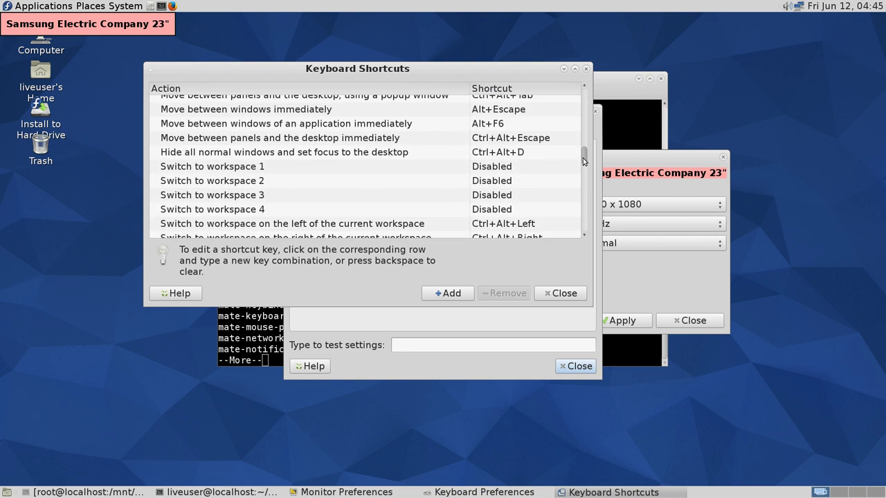
{"action": "scroll", "coordinate": [585, 158], "scroll_direction": "down", "scroll_amount": 5}
{"action": "left_click", "coordinate": [558, 293]}
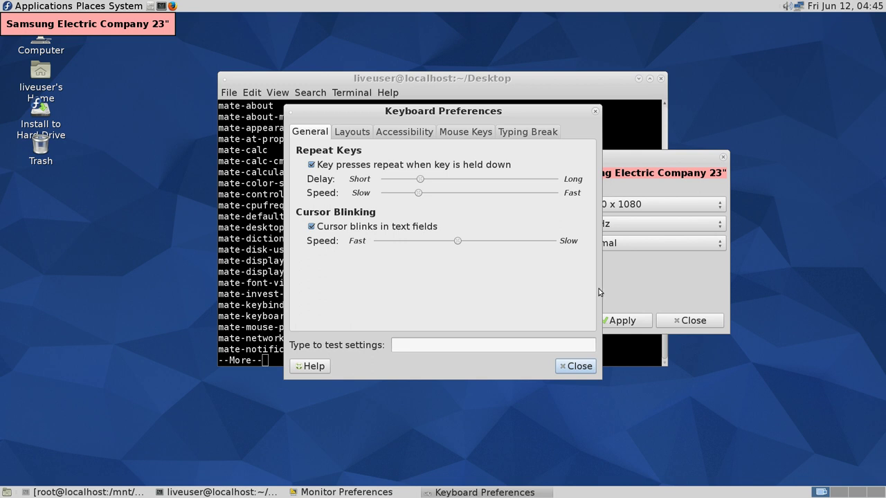
Preview the Botswana layout among the keyboard layouts available for adding, and cancel without adding one.
{"action": "left_click", "coordinate": [361, 133]}
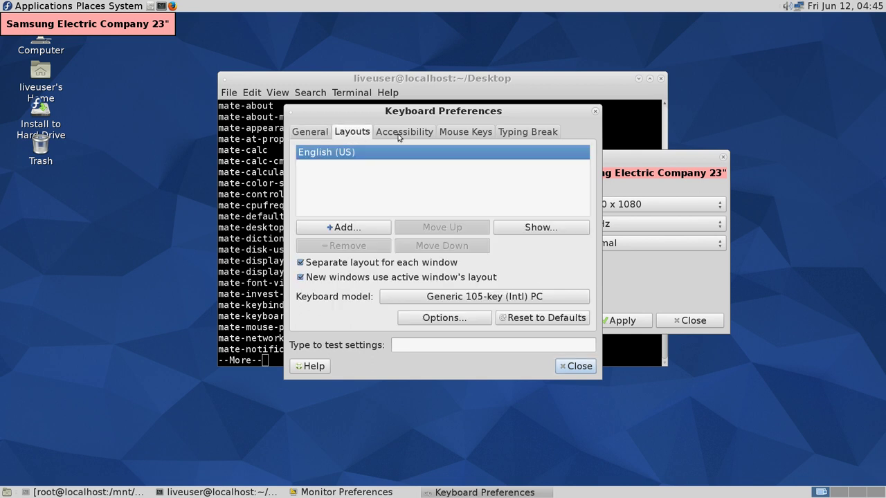
{"action": "left_click", "coordinate": [344, 227]}
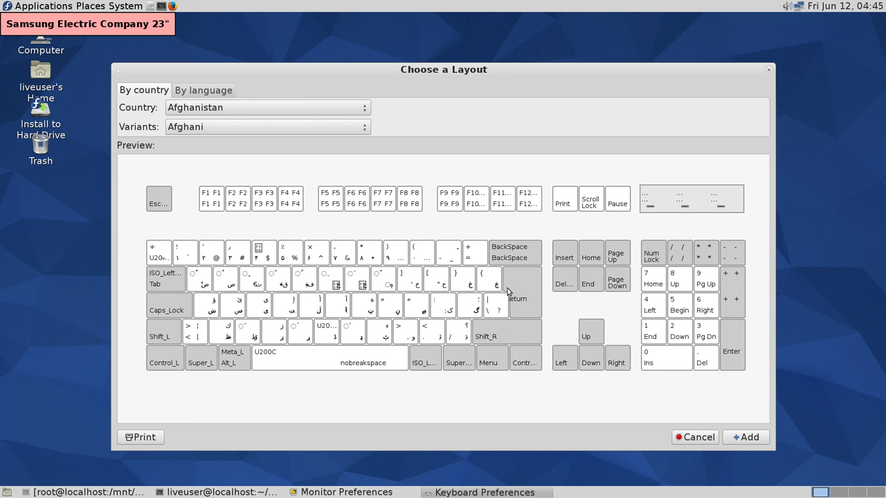
{"action": "left_click", "coordinate": [277, 108]}
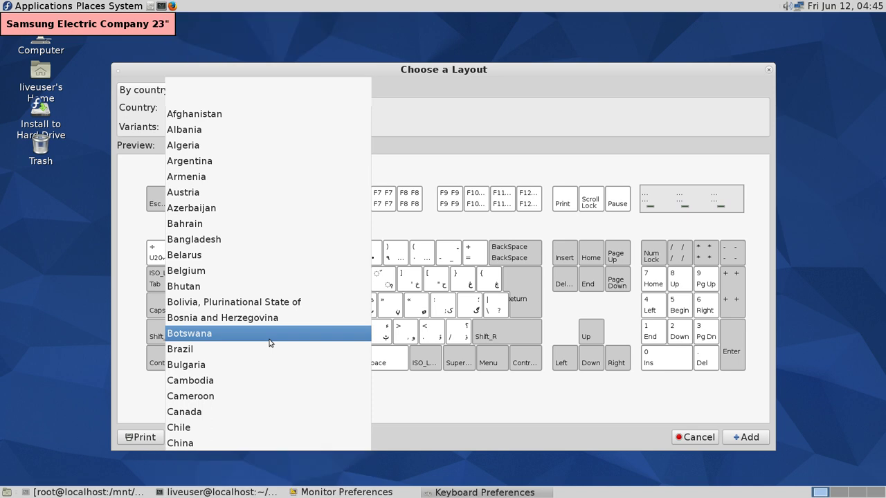
{"action": "left_click", "coordinate": [277, 333]}
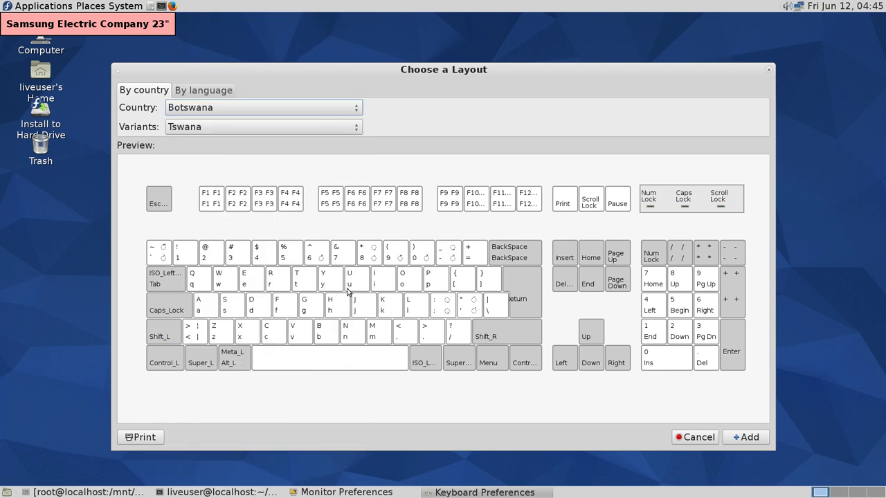
{"action": "left_click", "coordinate": [703, 439]}
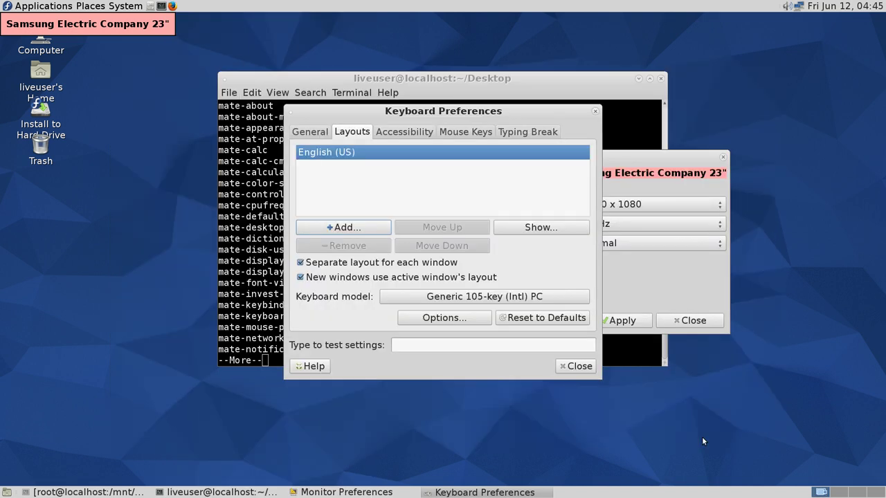
Look through the Accessibility, Mouse Keys and Typing Break keyboard settings, and close Keyboard Preferences and Monitor Preferences.
{"action": "left_click", "coordinate": [406, 132]}
{"action": "left_click", "coordinate": [458, 132]}
{"action": "left_click", "coordinate": [527, 133]}
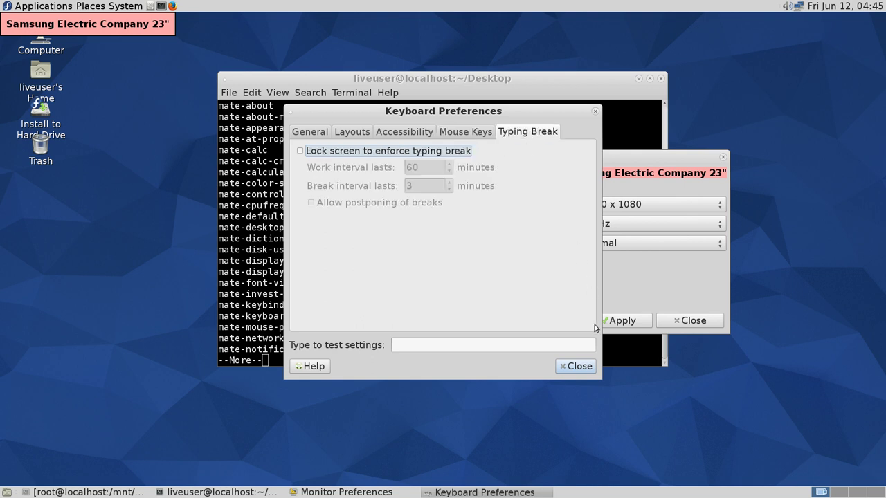
{"action": "left_click", "coordinate": [576, 367]}
{"action": "left_click", "coordinate": [623, 224]}
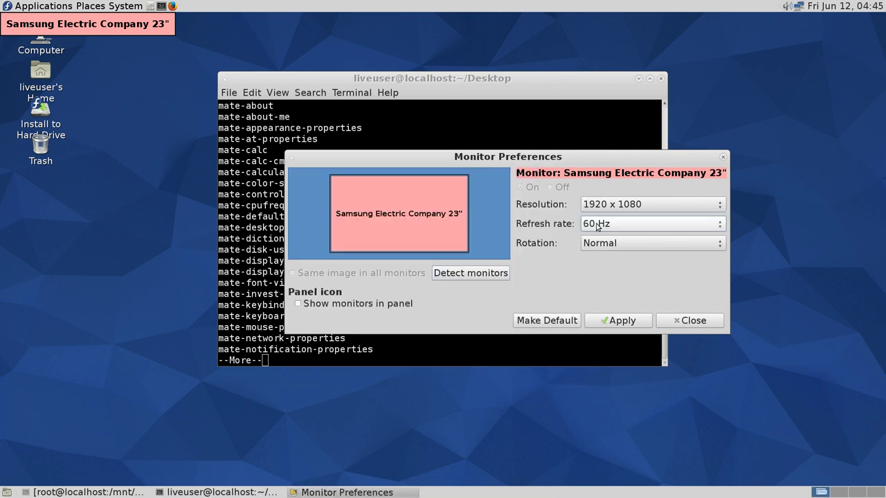
{"action": "left_click", "coordinate": [687, 325]}
Open the Appearance preferences from the Look and Feel category of the system preferences.
{"action": "left_click", "coordinate": [125, 5]}
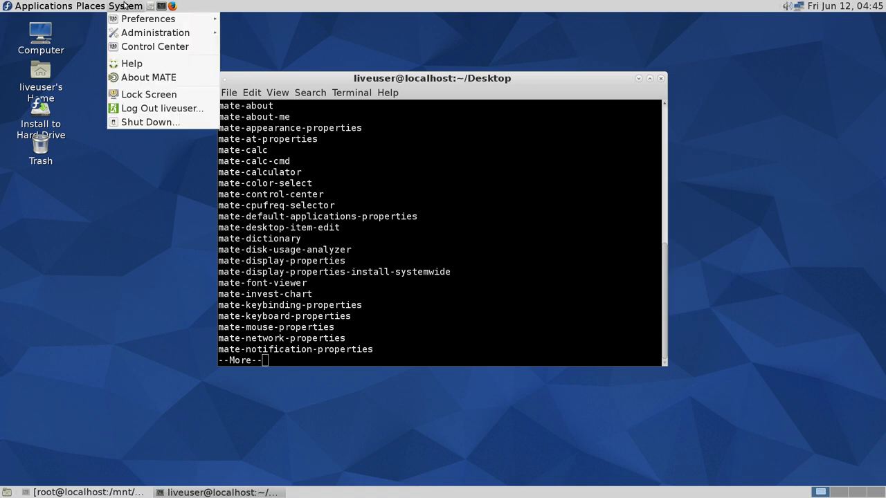
{"action": "mouse_move", "coordinate": [154, 23]}
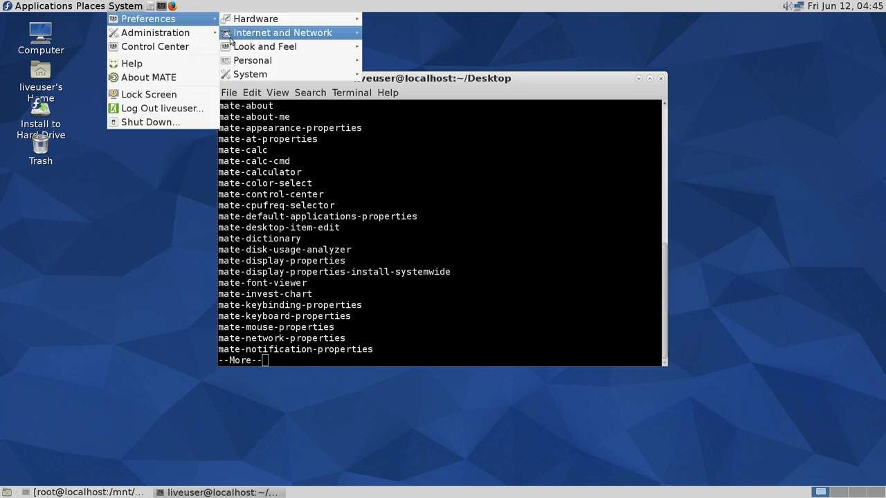
{"action": "mouse_move", "coordinate": [298, 36]}
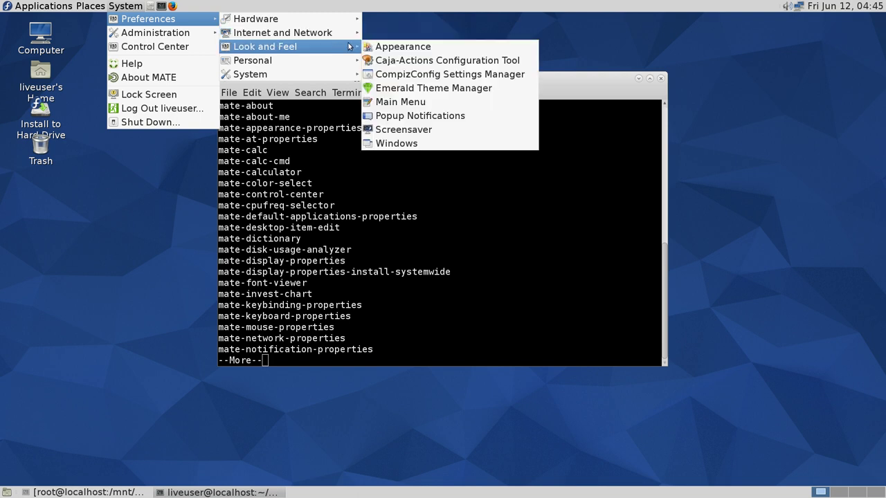
{"action": "left_click", "coordinate": [382, 47]}
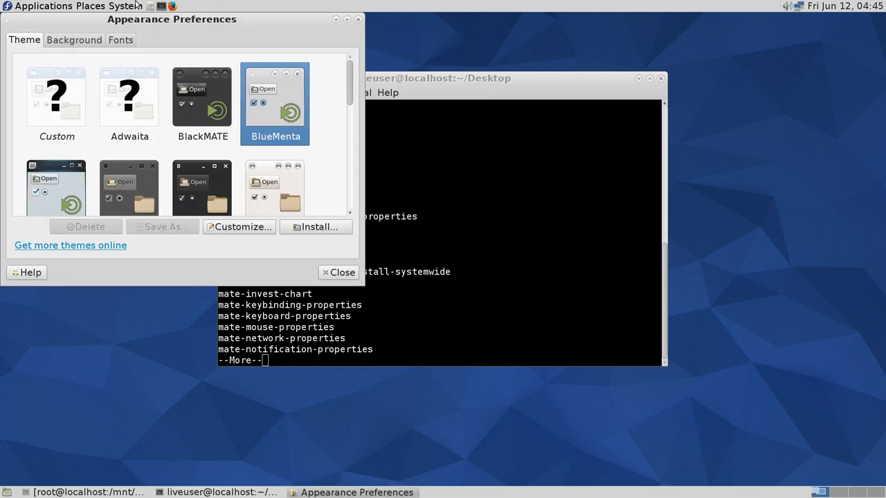
Open the Caja-Actions Configuration Tool from the Look and Feel preferences, keeping Appearance Preferences open.
{"action": "left_click", "coordinate": [125, 6]}
{"action": "mouse_move", "coordinate": [137, 37]}
{"action": "mouse_move", "coordinate": [172, 20]}
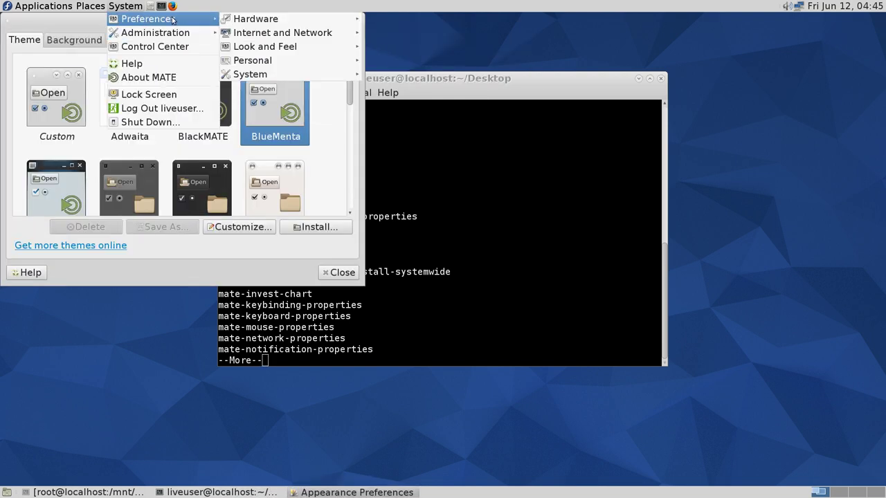
{"action": "mouse_move", "coordinate": [247, 49]}
{"action": "left_click", "coordinate": [382, 66]}
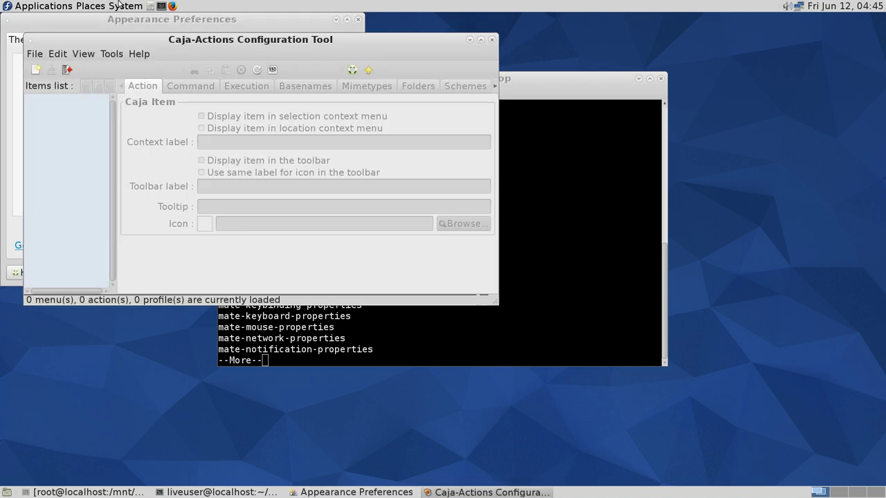
Launch the CompizConfig Settings Manager from the Look and Feel preferences.
{"action": "left_click", "coordinate": [125, 6]}
{"action": "mouse_move", "coordinate": [137, 25]}
{"action": "mouse_move", "coordinate": [237, 25]}
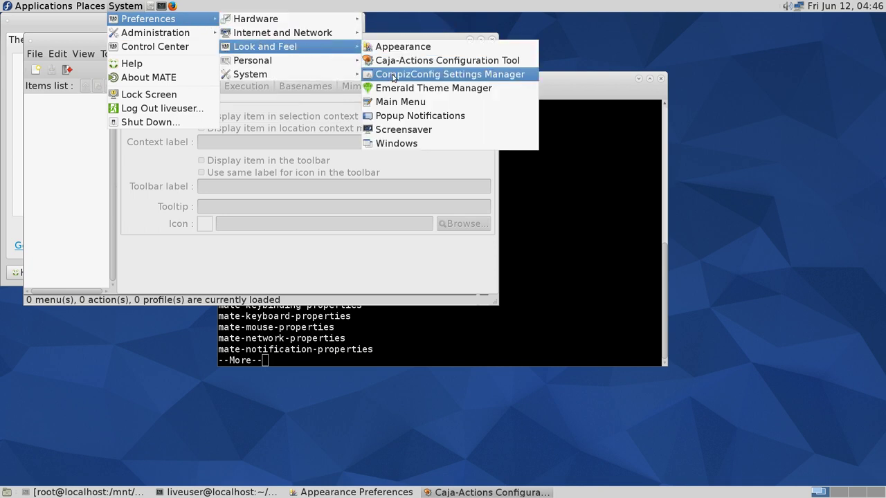
{"action": "left_click", "coordinate": [392, 74]}
Launch the Emerald Theme Manager from the Look and Feel preferences.
{"action": "left_click", "coordinate": [124, 5]}
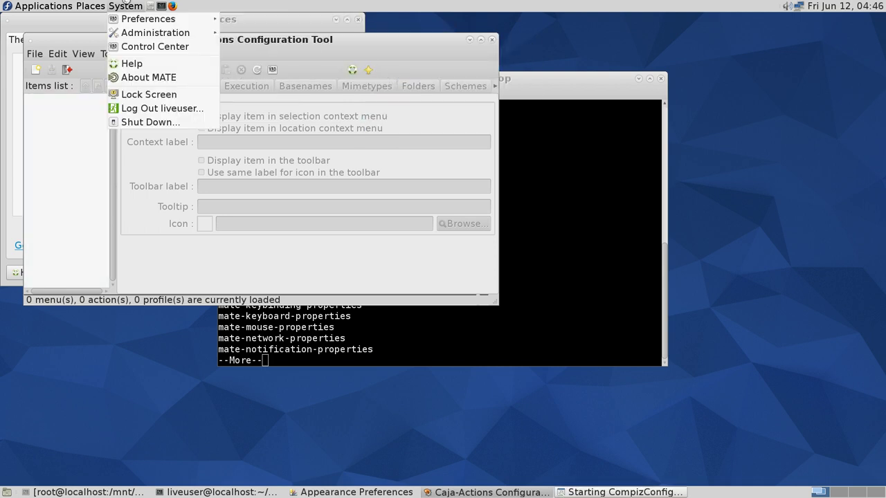
{"action": "mouse_move", "coordinate": [137, 21]}
{"action": "mouse_move", "coordinate": [277, 46]}
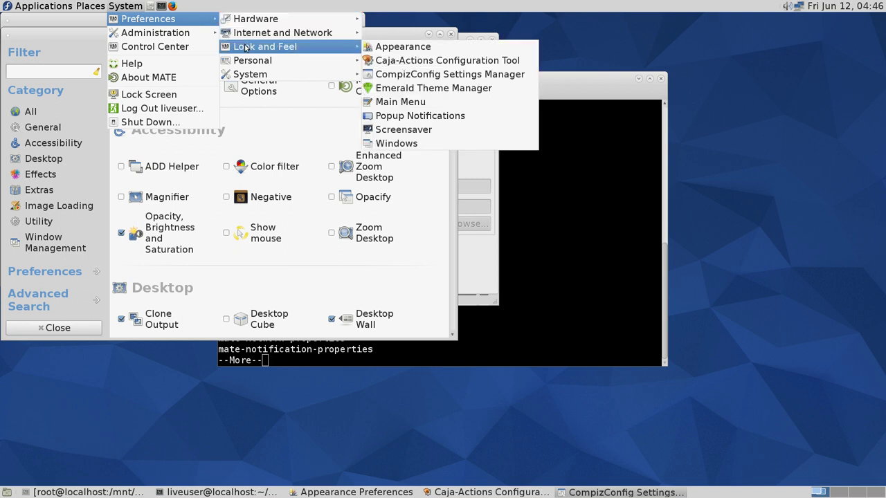
{"action": "left_click", "coordinate": [391, 88]}
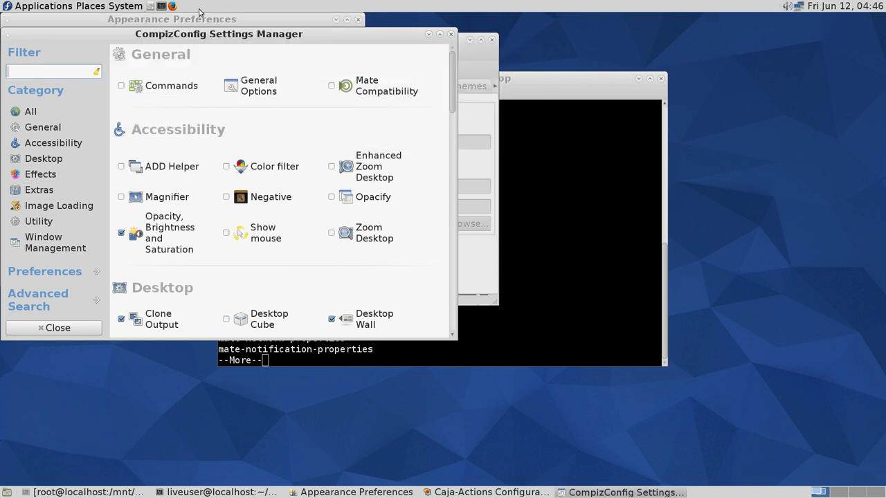
Open the Main Menu editor from the Look and Feel preferences.
{"action": "left_click", "coordinate": [125, 6]}
{"action": "mouse_move", "coordinate": [153, 19]}
{"action": "mouse_move", "coordinate": [258, 50]}
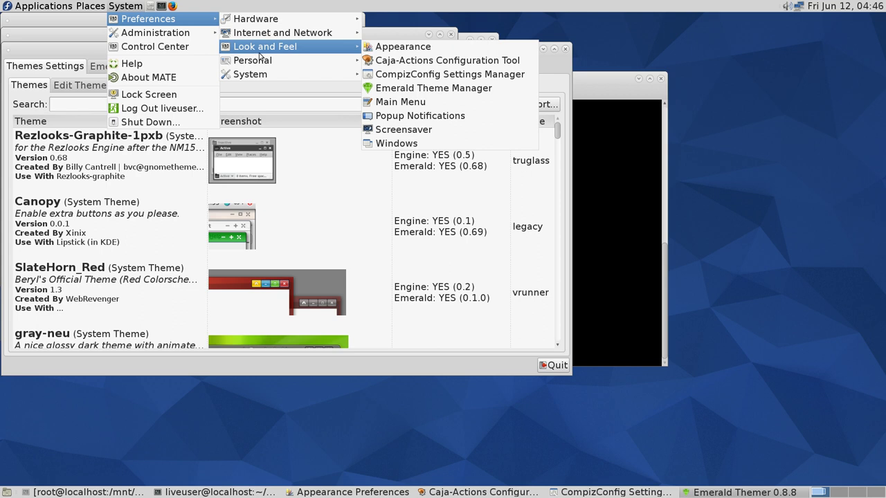
{"action": "left_click", "coordinate": [387, 86]}
Open the Popup Notifications settings from the Look and Feel preferences.
{"action": "left_click", "coordinate": [124, 5]}
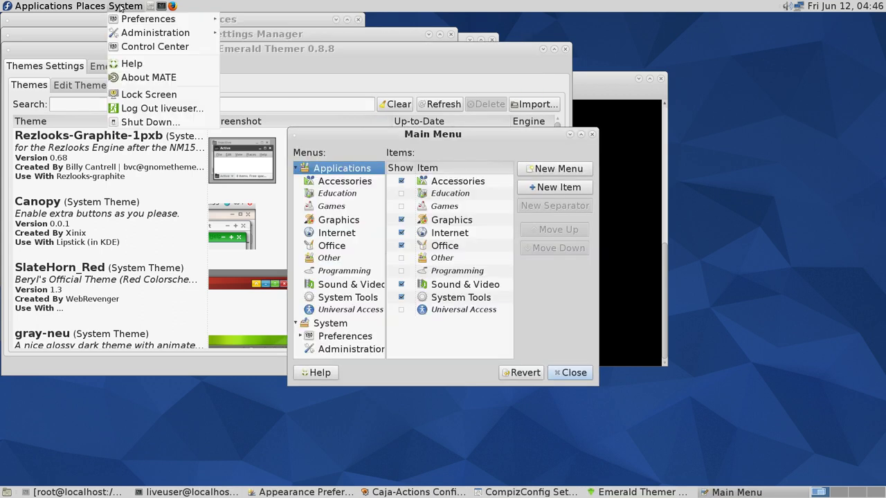
{"action": "mouse_move", "coordinate": [146, 21]}
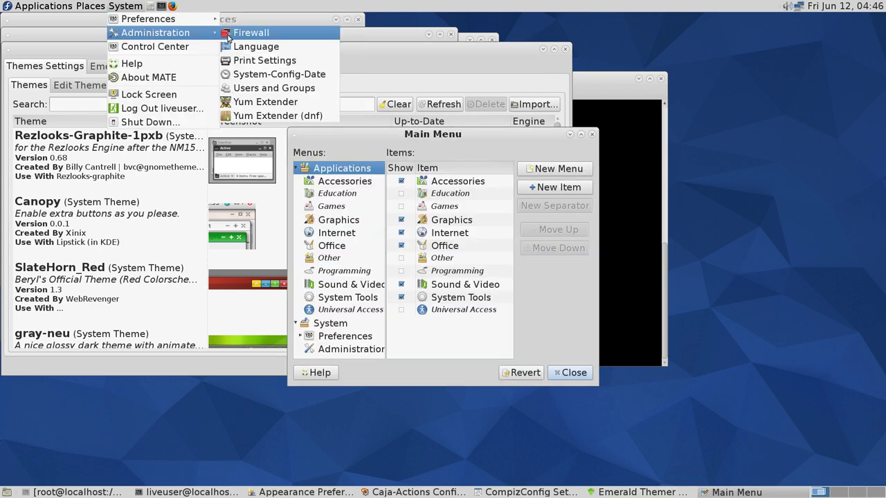
{"action": "mouse_move", "coordinate": [261, 47]}
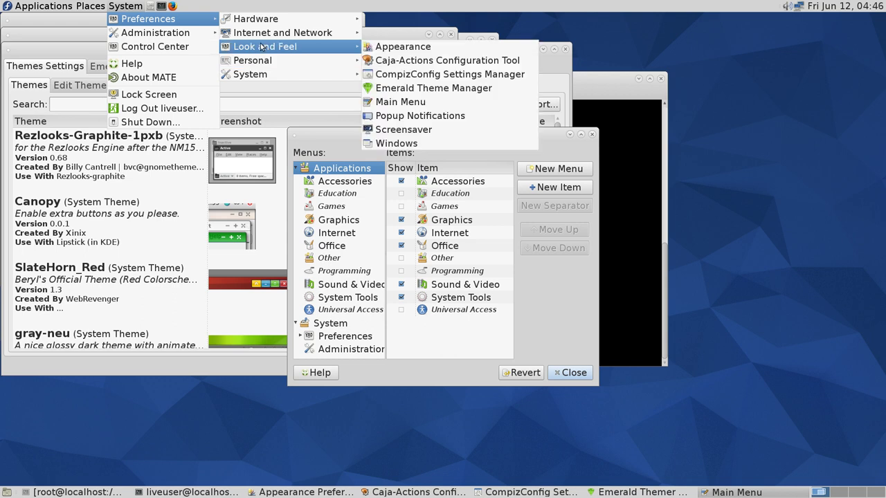
{"action": "left_click", "coordinate": [402, 118]}
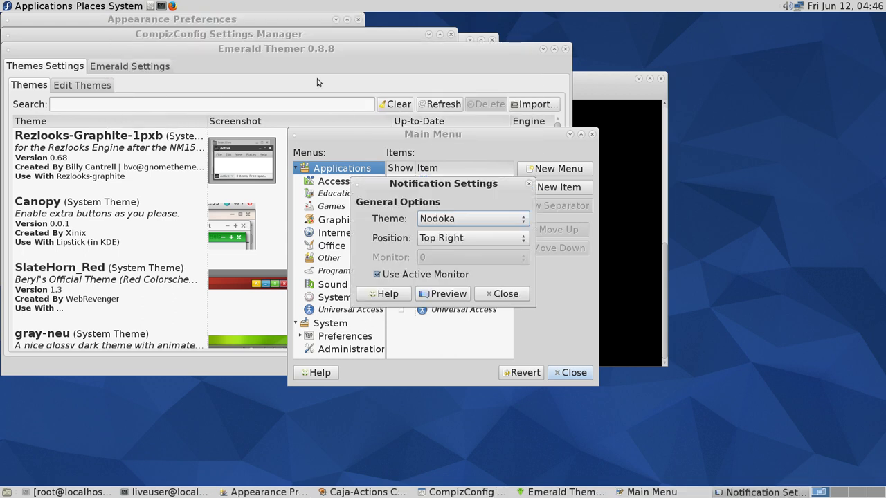
Open the Screensaver preferences from the Look and Feel category.
{"action": "left_click", "coordinate": [130, 5]}
{"action": "mouse_move", "coordinate": [134, 20]}
{"action": "mouse_move", "coordinate": [273, 49]}
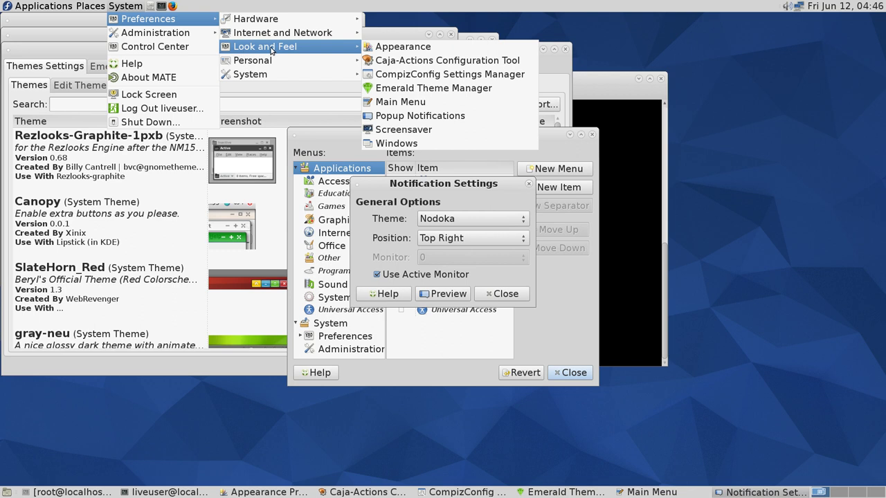
{"action": "left_click", "coordinate": [390, 130]}
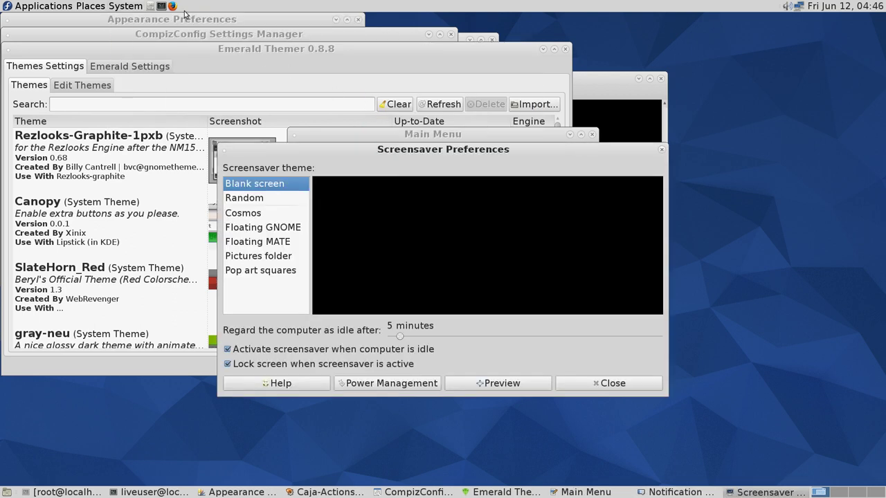
Open the Windows preferences from the Look and Feel category.
{"action": "left_click", "coordinate": [129, 5]}
{"action": "mouse_move", "coordinate": [135, 20]}
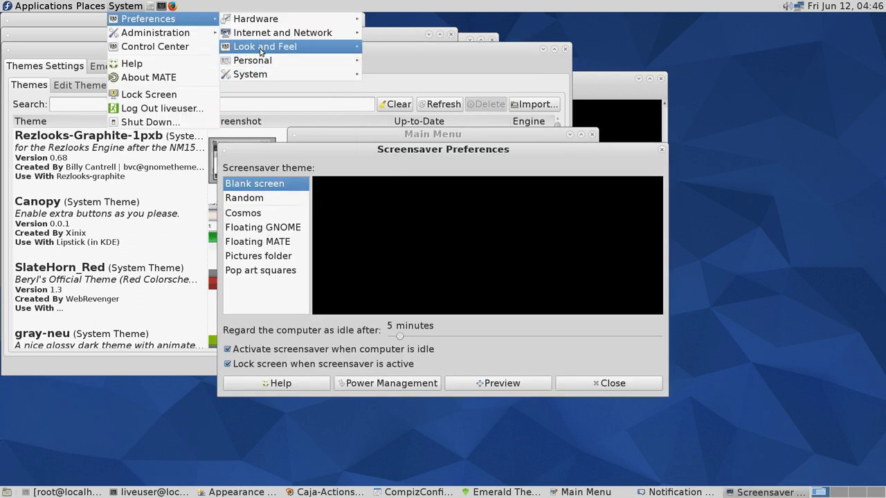
{"action": "mouse_move", "coordinate": [277, 46]}
{"action": "left_click", "coordinate": [397, 143]}
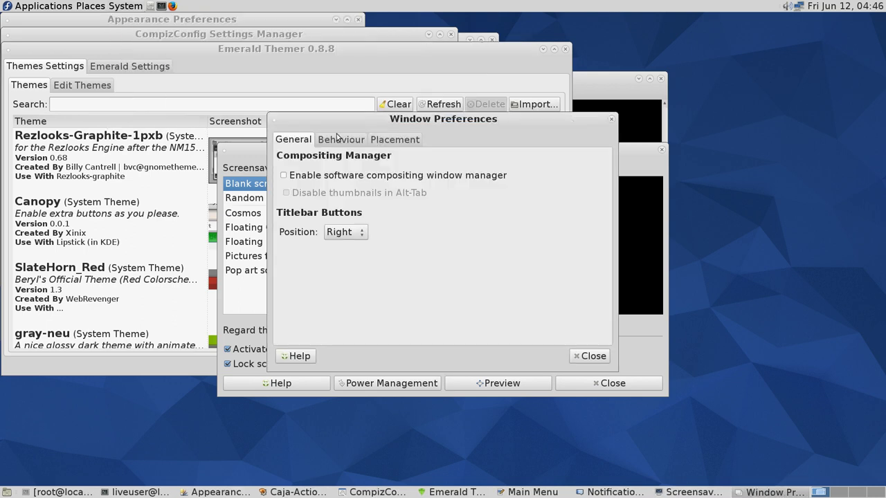
Look through the General, Behaviour and Placement settings of Window Preferences, and close it without changing anything.
{"action": "left_click", "coordinate": [324, 141]}
{"action": "left_click", "coordinate": [381, 141]}
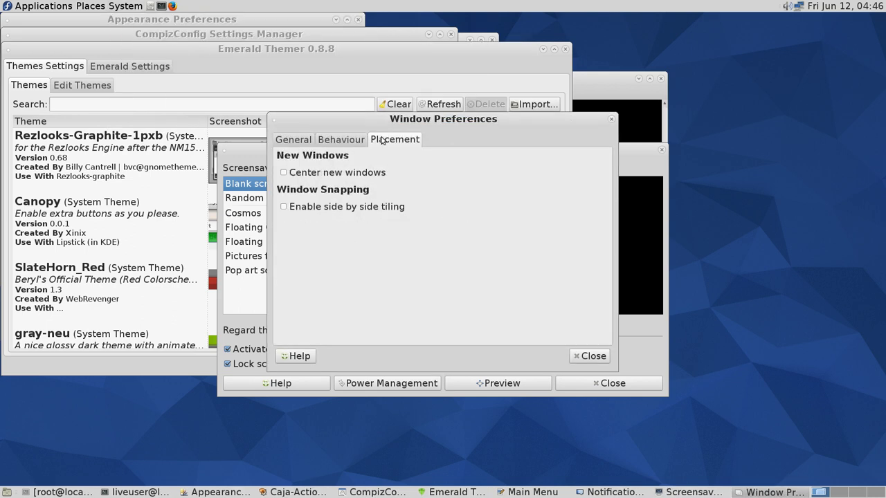
{"action": "left_click", "coordinate": [348, 140]}
{"action": "left_click", "coordinate": [292, 141]}
{"action": "left_click", "coordinate": [325, 141]}
{"action": "left_click", "coordinate": [300, 142]}
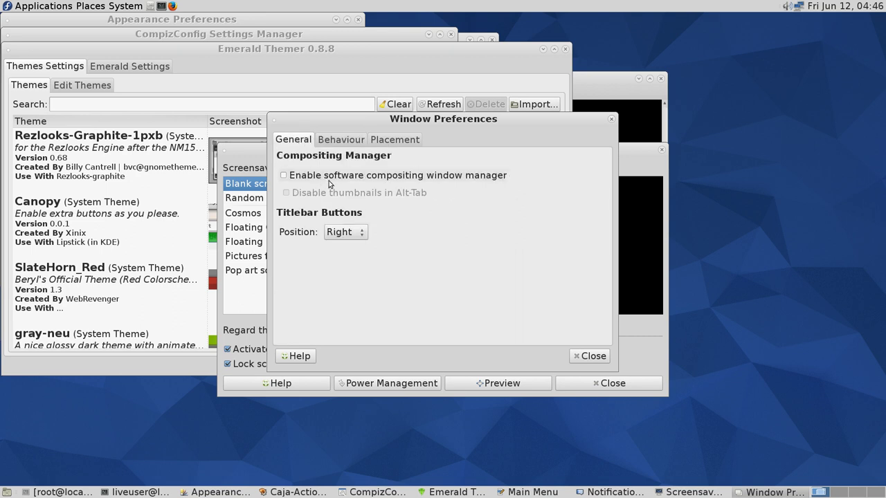
{"action": "left_click", "coordinate": [342, 140]}
{"action": "left_click", "coordinate": [381, 141]}
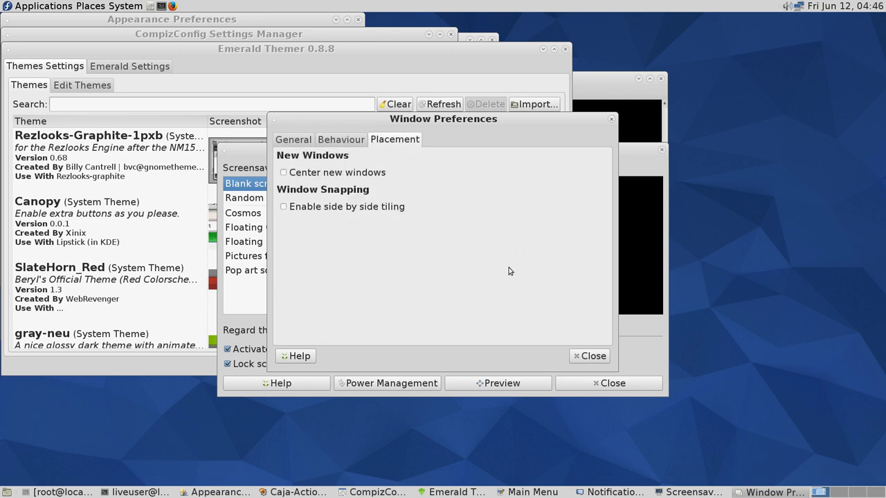
{"action": "left_click", "coordinate": [590, 356]}
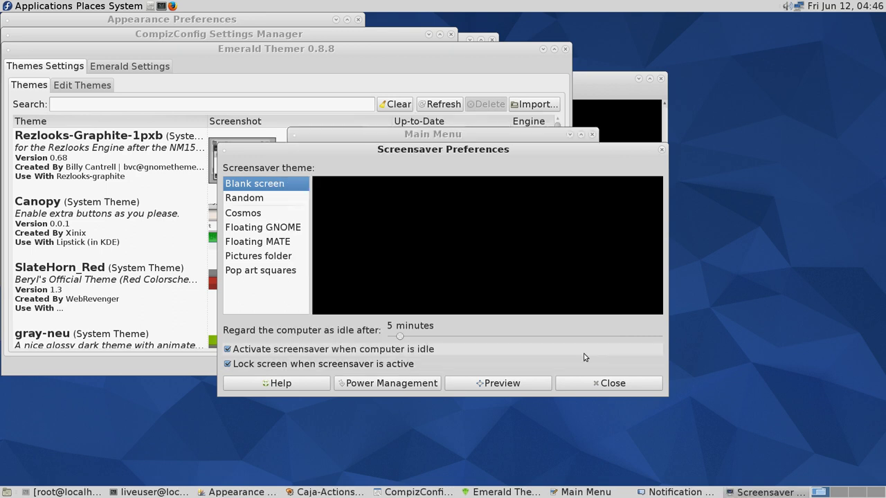
Preview the Random, Cosmos, Floating GNOME, Floating MATE and Pictures folder screensaver themes, and select Pop art squares.
{"action": "left_click", "coordinate": [269, 197]}
{"action": "left_click", "coordinate": [269, 214]}
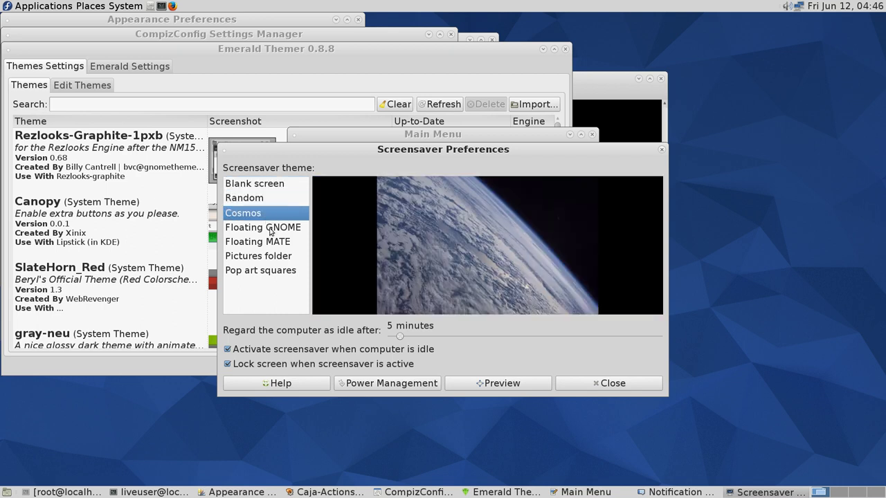
{"action": "left_click", "coordinate": [270, 228]}
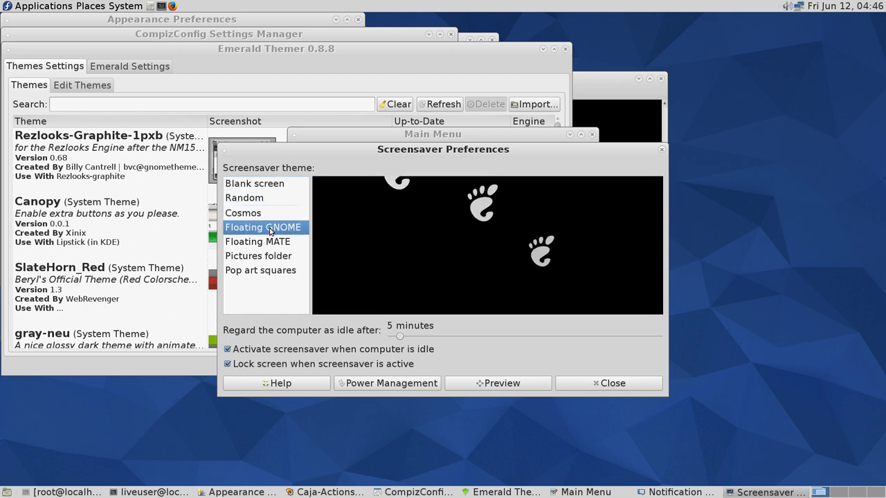
{"action": "left_click", "coordinate": [274, 243]}
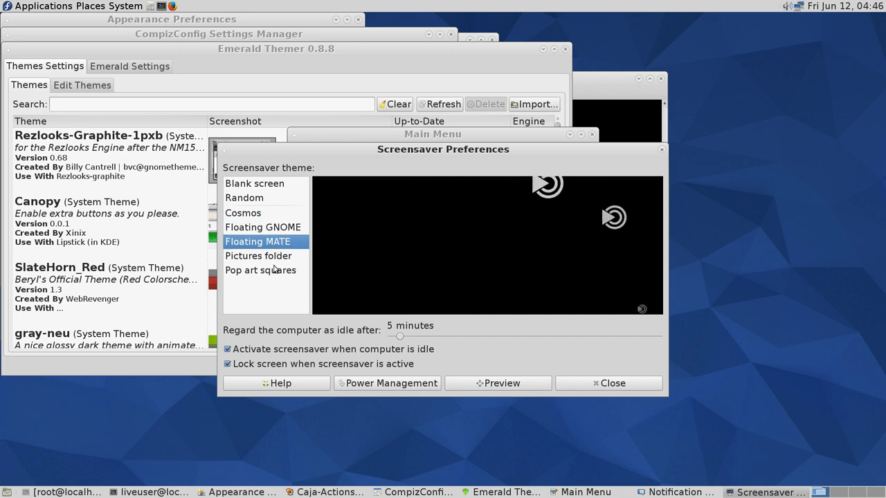
{"action": "left_click", "coordinate": [278, 256]}
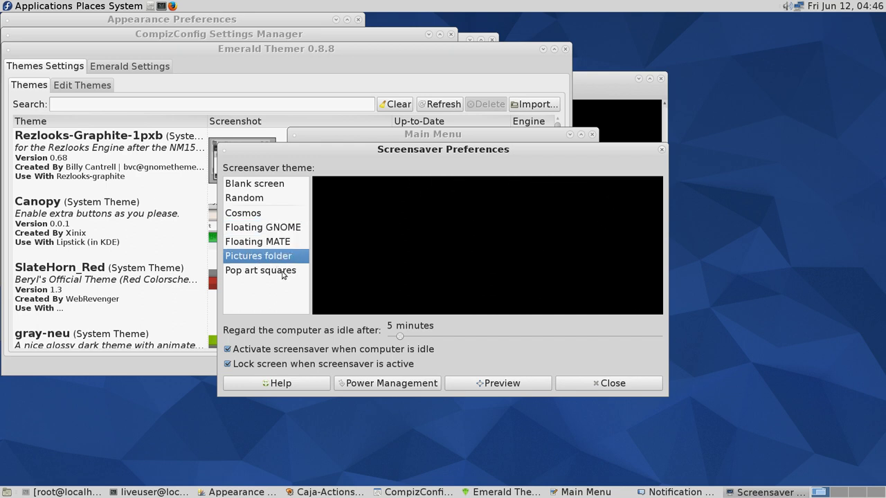
{"action": "left_click", "coordinate": [283, 274]}
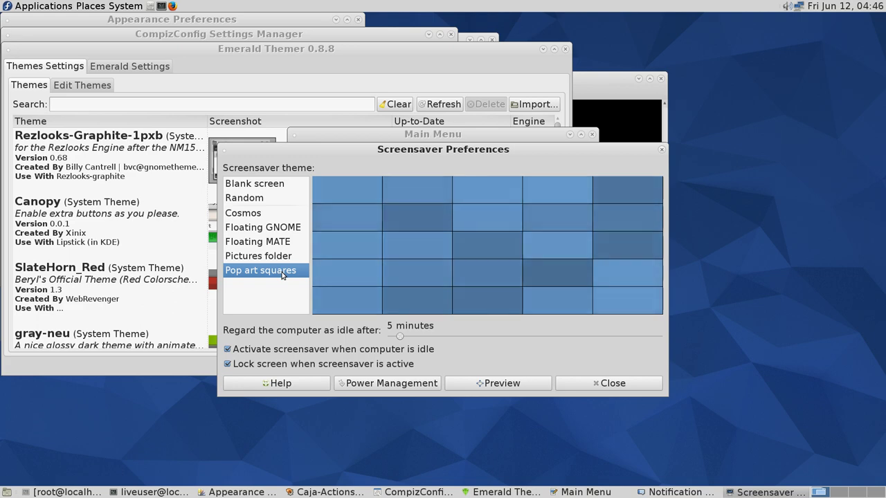
Preview the Pop art squares screensaver full screen, select Cosmos and preview it full screen too, and close the Screensaver Preferences.
{"action": "left_click", "coordinate": [485, 384]}
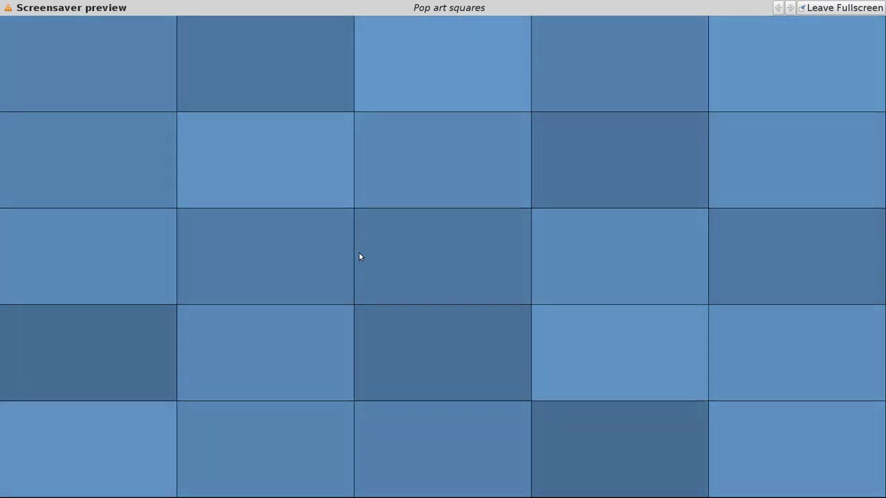
{"action": "left_click", "coordinate": [841, 8]}
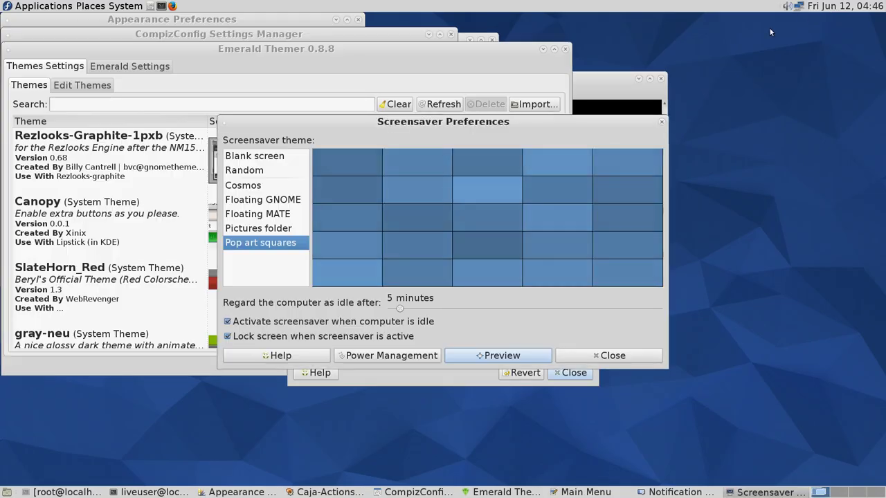
{"action": "left_click", "coordinate": [264, 200]}
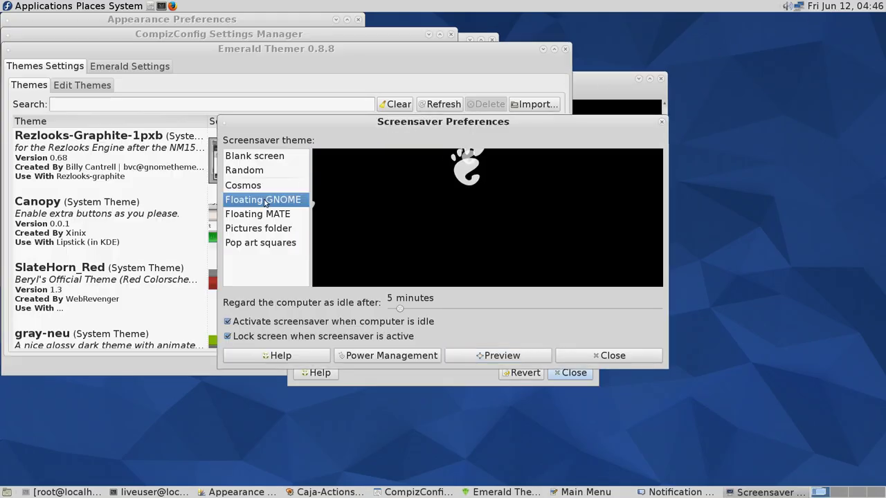
{"action": "left_click", "coordinate": [260, 186]}
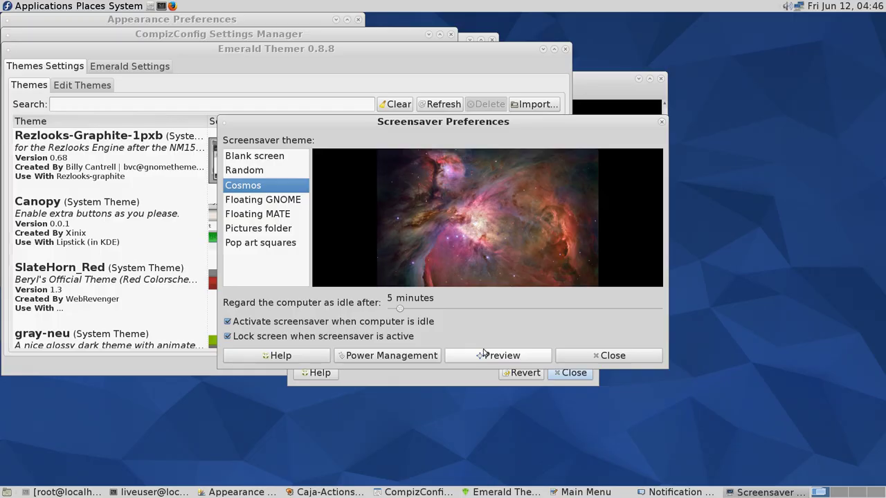
{"action": "left_click", "coordinate": [485, 354]}
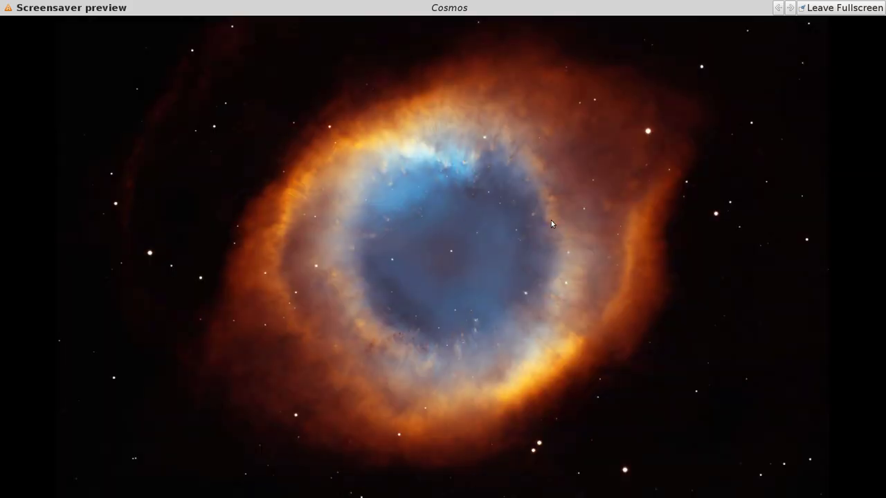
{"action": "left_click", "coordinate": [840, 8]}
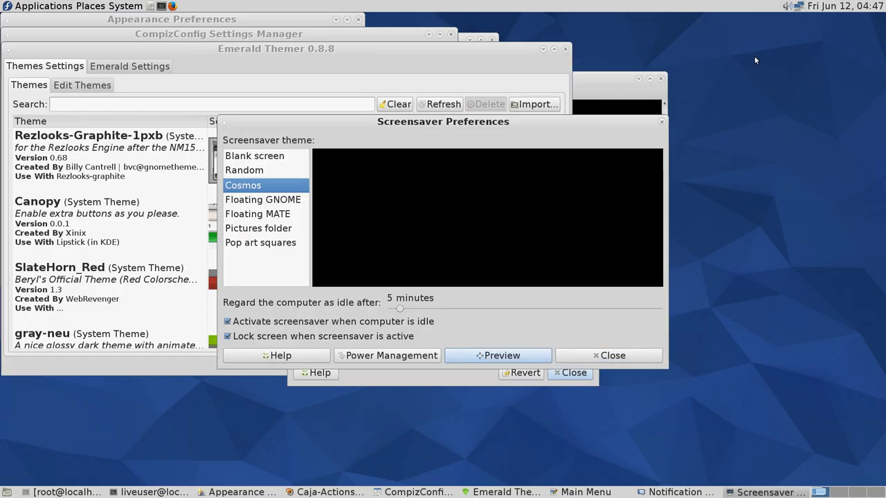
{"action": "left_click", "coordinate": [661, 124]}
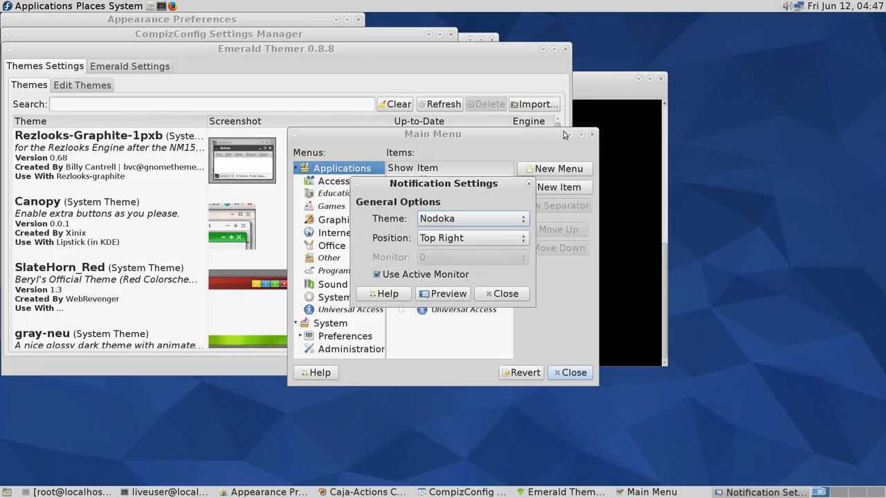
Set the notification theme to Coco and display a test notification.
{"action": "left_click", "coordinate": [471, 219]}
{"action": "left_click", "coordinate": [468, 232]}
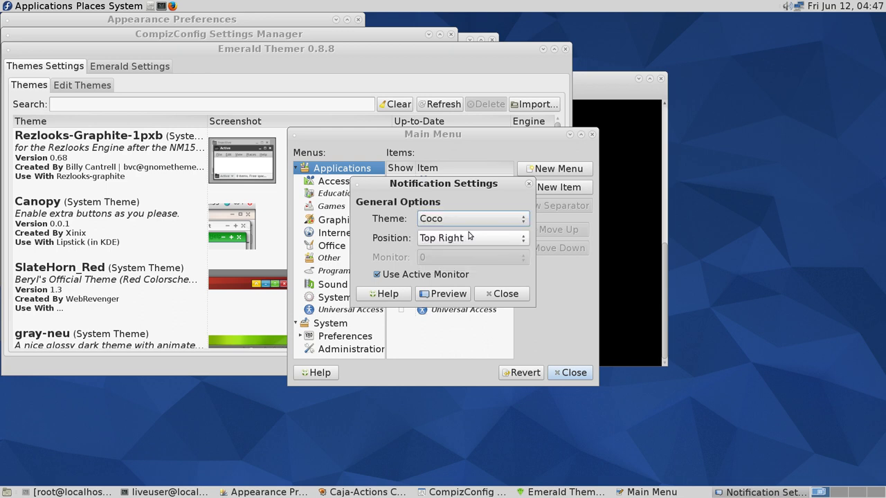
{"action": "left_click", "coordinate": [434, 296]}
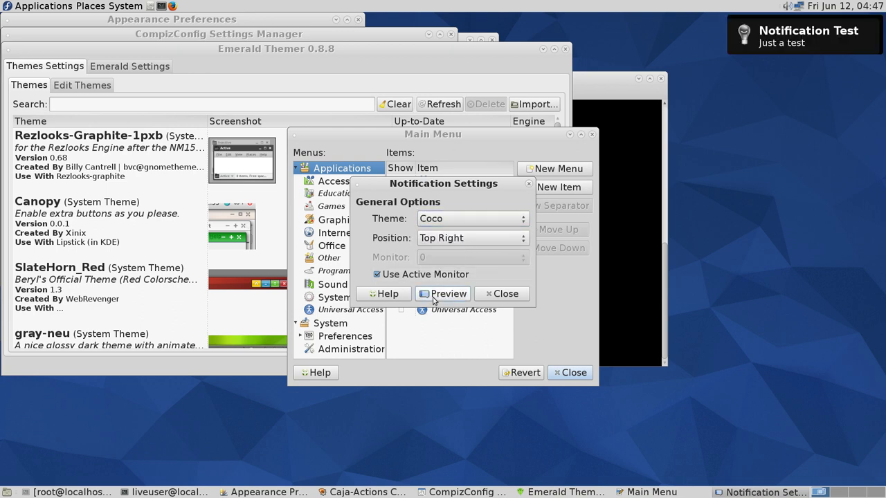
Set the notification position to Top Left and the theme to Standard theme, and display a test notification.
{"action": "left_click", "coordinate": [435, 238]}
{"action": "left_click", "coordinate": [436, 221]}
{"action": "left_click", "coordinate": [436, 219]}
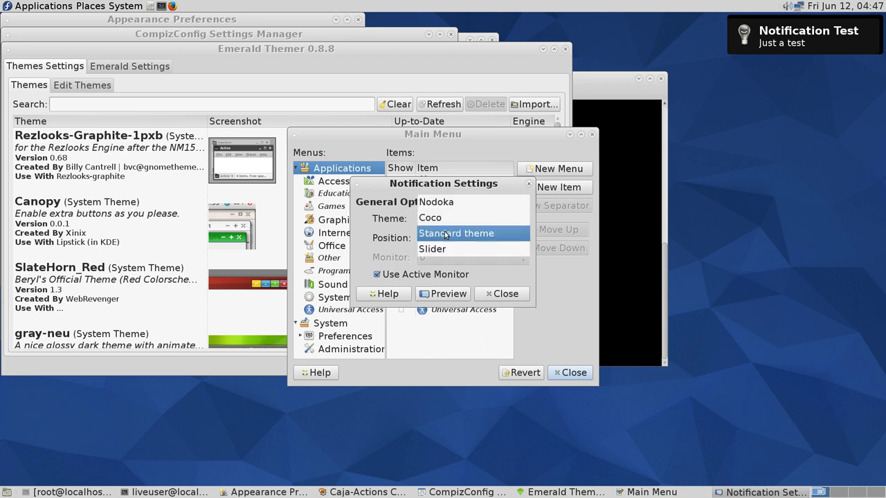
{"action": "left_click", "coordinate": [450, 232]}
{"action": "left_click", "coordinate": [452, 299]}
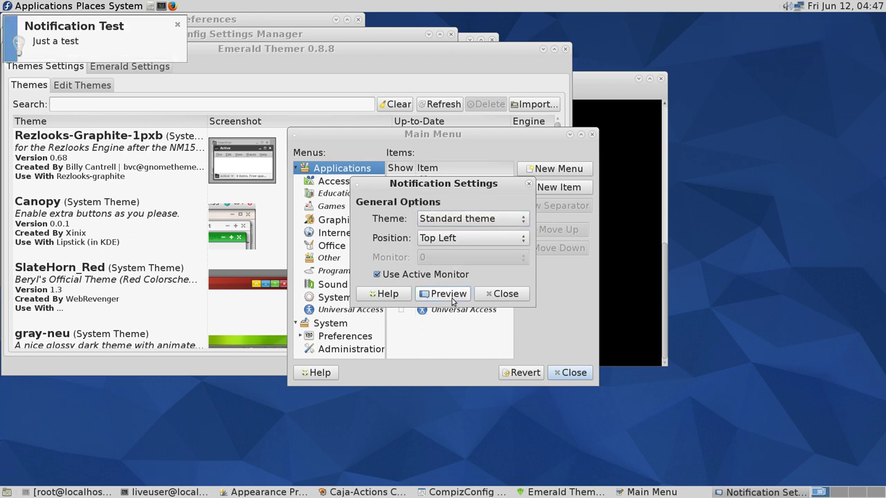
Preview a notification in the Nodoka theme, set the theme to Slider and preview it, and close Notification Settings.
{"action": "left_click", "coordinate": [441, 219]}
{"action": "left_click", "coordinate": [467, 193]}
{"action": "left_click", "coordinate": [443, 293]}
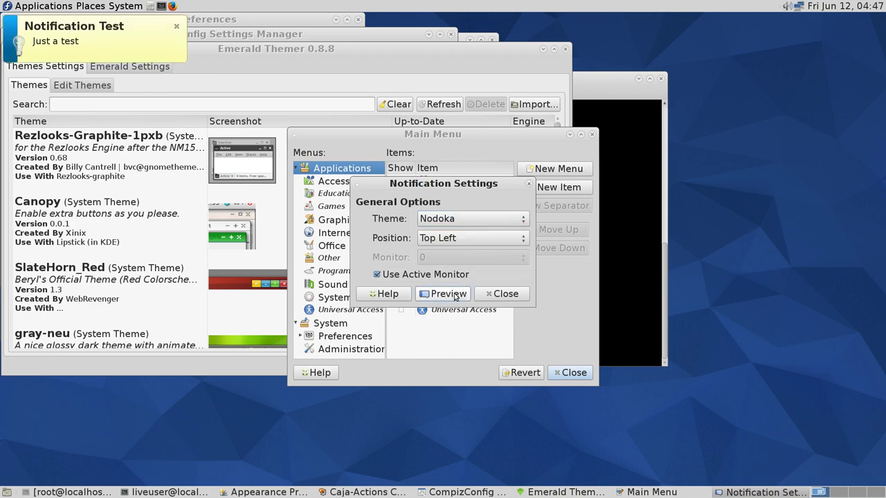
{"action": "left_click", "coordinate": [443, 218]}
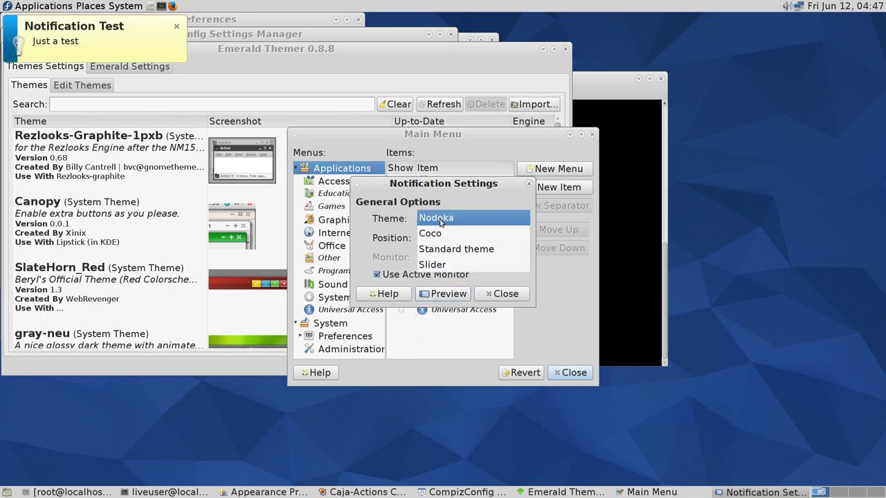
{"action": "left_click", "coordinate": [448, 265]}
{"action": "left_click", "coordinate": [448, 296]}
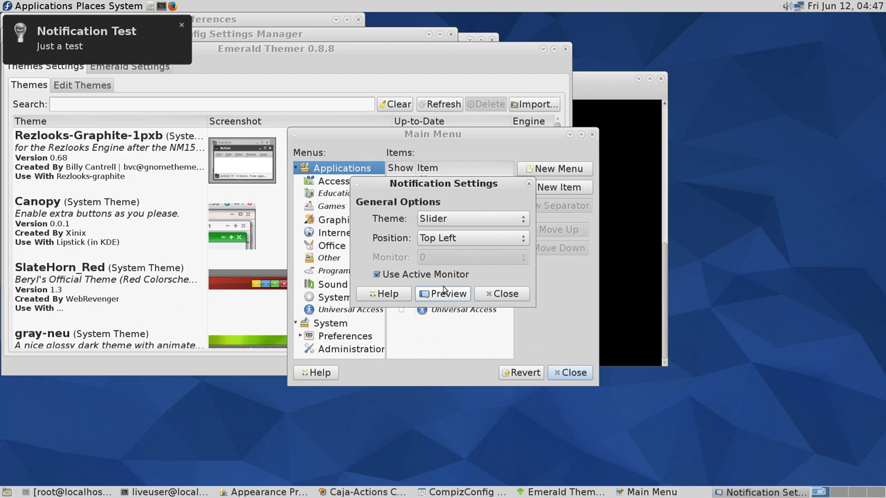
{"action": "left_click", "coordinate": [503, 294]}
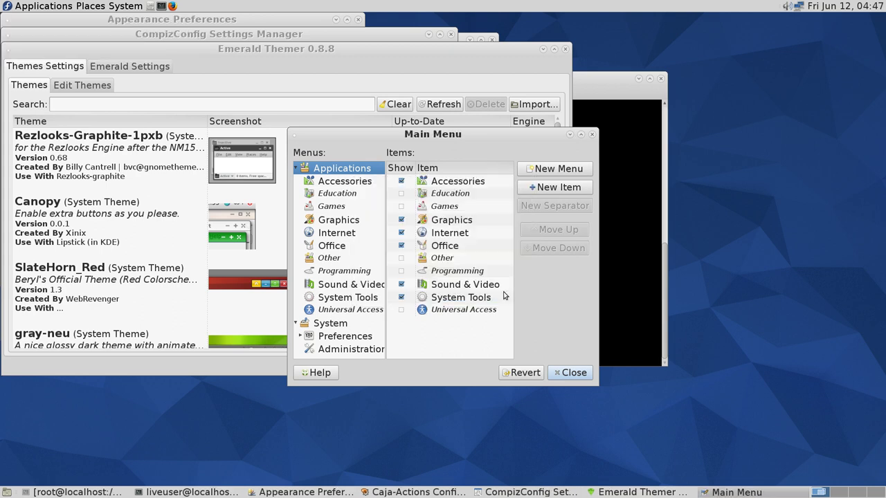
Look at the items of the Education, Internet and Programming menus in the Main Menu editor, and close it.
{"action": "left_click", "coordinate": [354, 193]}
{"action": "left_click", "coordinate": [351, 232]}
{"action": "left_click", "coordinate": [366, 271]}
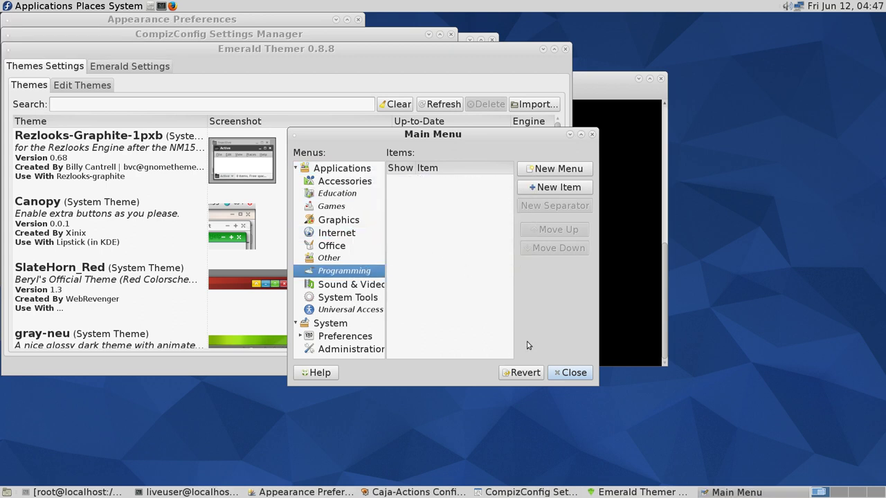
{"action": "left_click", "coordinate": [562, 373]}
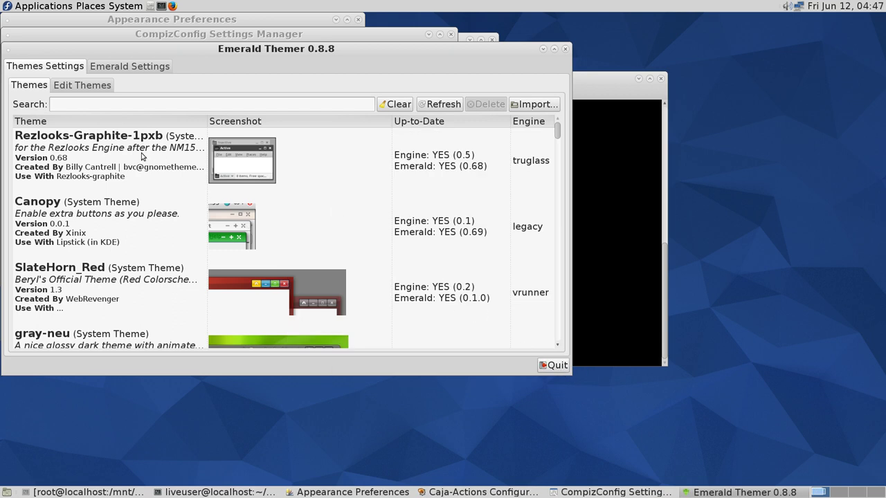
Select the SlateHorn_Red theme in Emerald Themer and browse the rest of the theme list to its end.
{"action": "scroll", "coordinate": [165, 181], "scroll_direction": "down", "scroll_amount": 2}
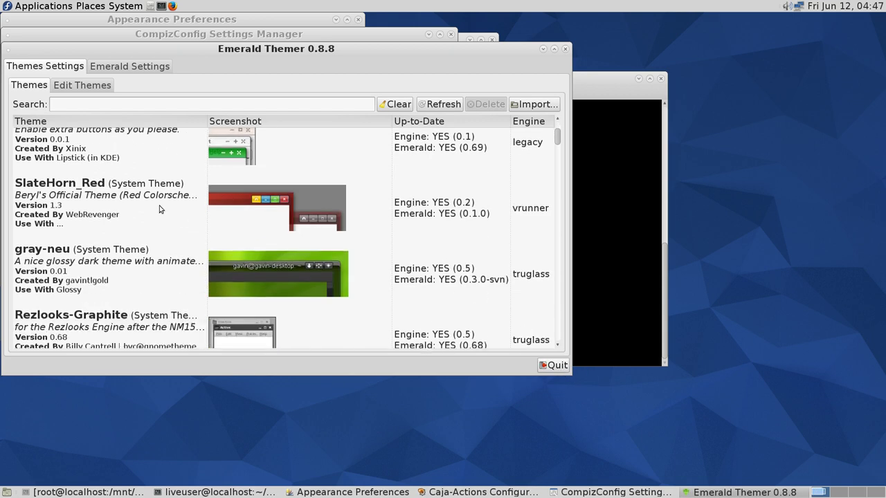
{"action": "left_click", "coordinate": [135, 213]}
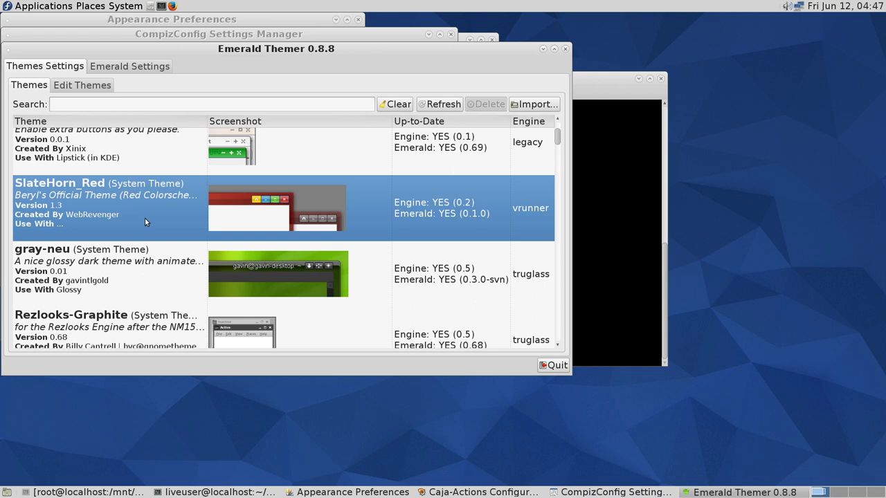
{"action": "scroll", "coordinate": [145, 221], "scroll_direction": "down", "scroll_amount": 2}
{"action": "scroll", "coordinate": [145, 221], "scroll_direction": "down", "scroll_amount": 10}
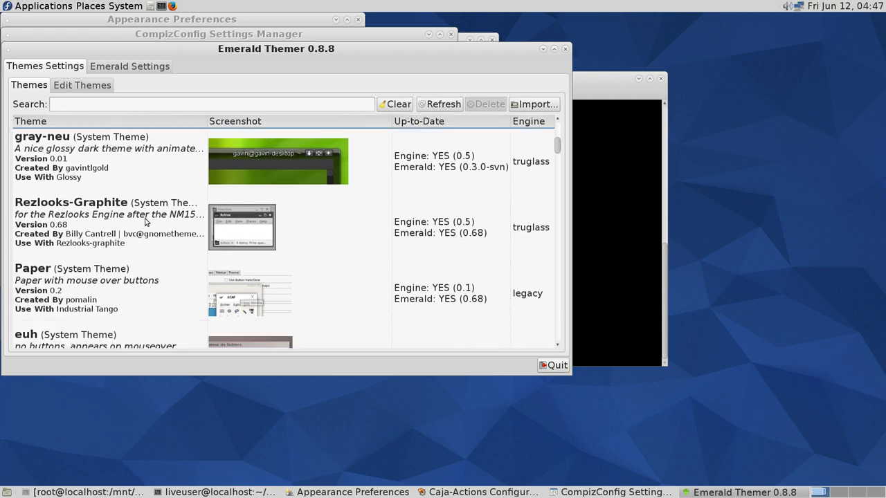
{"action": "scroll", "coordinate": [145, 221], "scroll_direction": "down", "scroll_amount": 5}
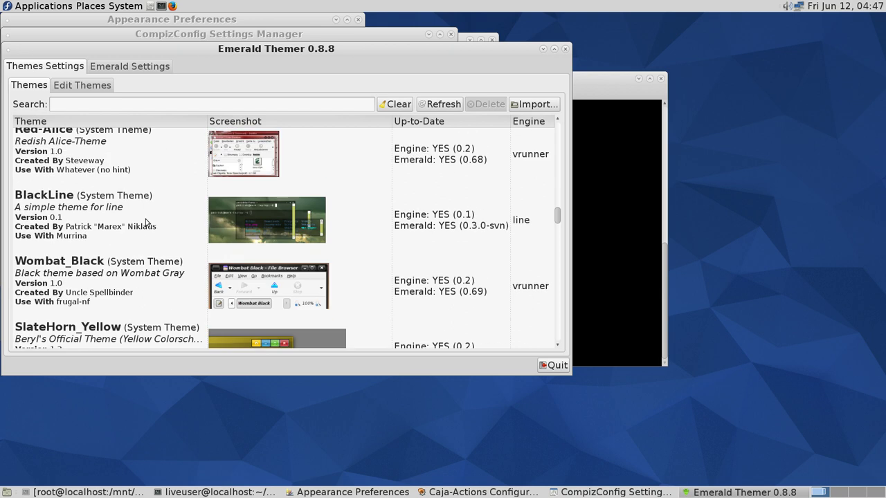
{"action": "scroll", "coordinate": [145, 219], "scroll_direction": "down", "scroll_amount": 15}
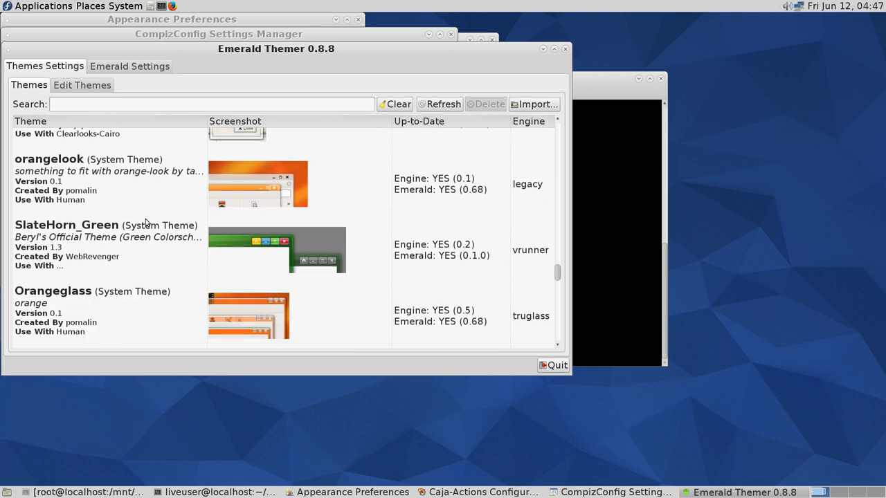
{"action": "scroll", "coordinate": [260, 253], "scroll_direction": "down", "scroll_amount": 3}
{"action": "left_click_drag", "start_coordinate": [557, 282], "coordinate": [558, 356]}
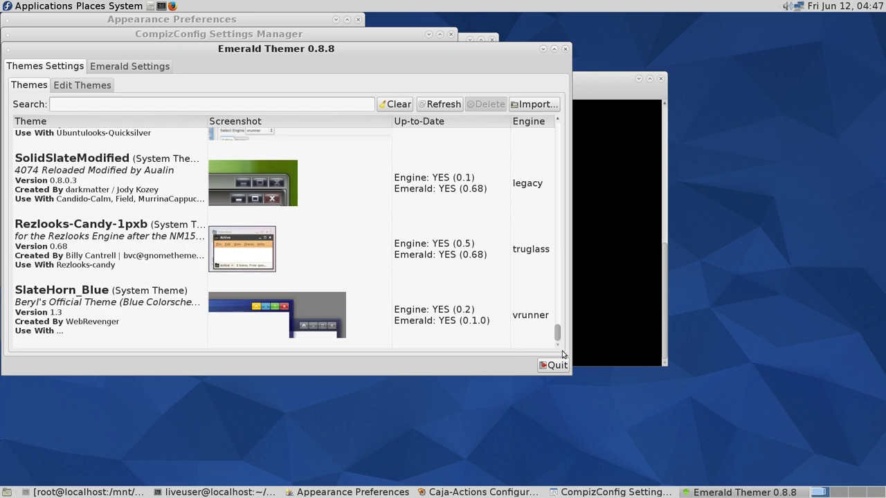
Open the SlateHorn_Red theme for editing, try the truglass and legacy frame engines, and set the engine to zootreeves.
{"action": "left_click", "coordinate": [107, 86]}
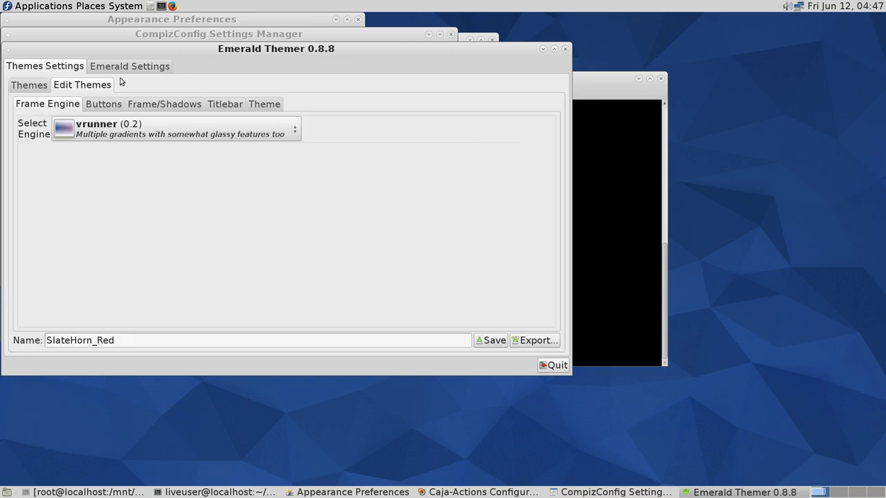
{"action": "left_click", "coordinate": [194, 127]}
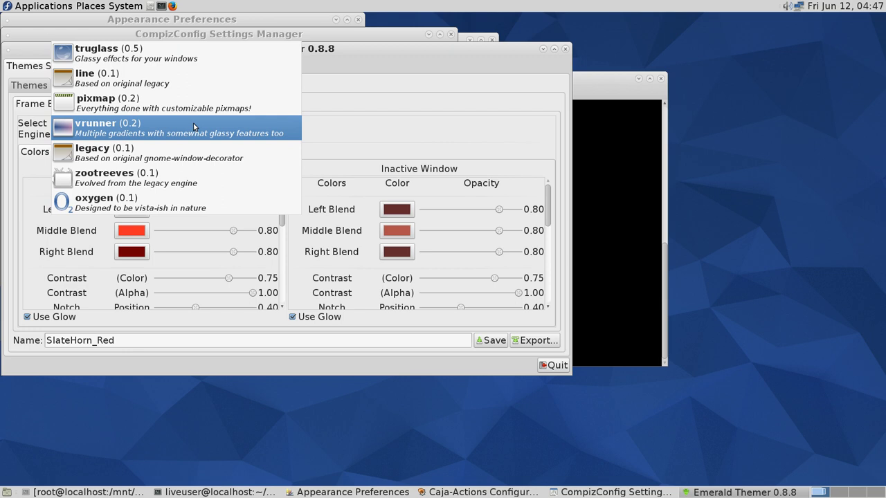
{"action": "left_click", "coordinate": [183, 59]}
{"action": "left_click", "coordinate": [135, 129]}
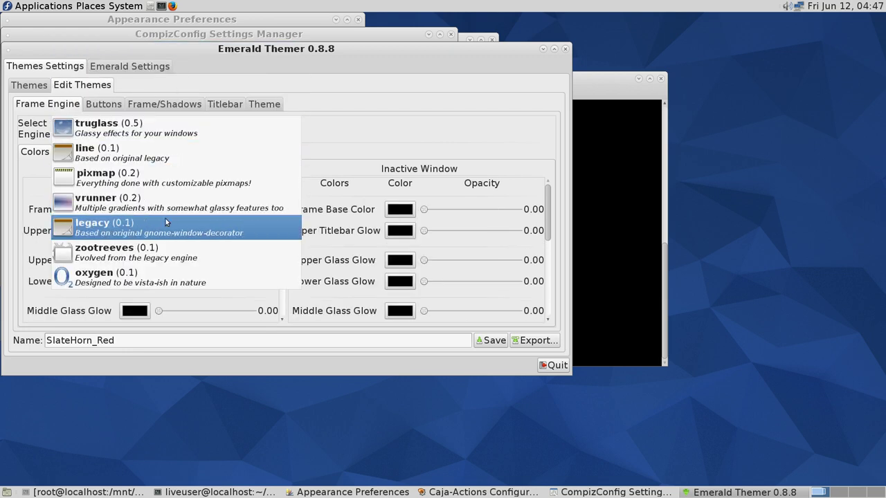
{"action": "left_click", "coordinate": [136, 223]}
{"action": "left_click", "coordinate": [142, 129]}
{"action": "left_click", "coordinate": [145, 151]}
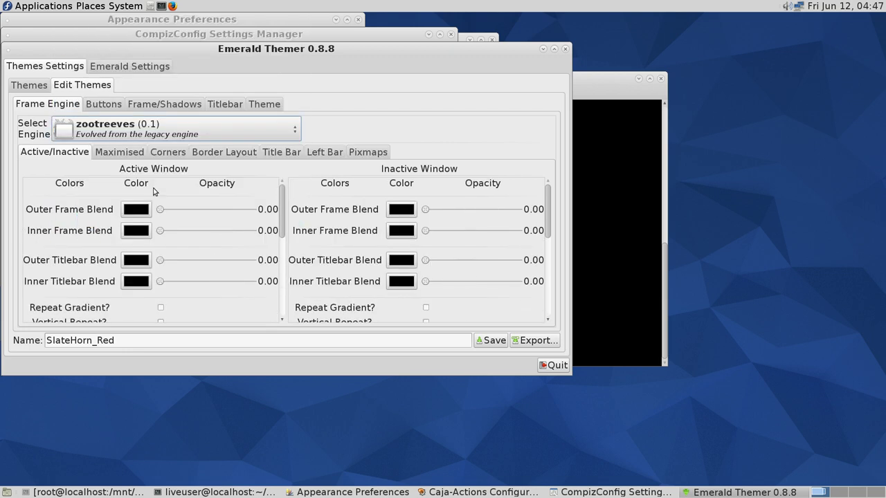
View the general Emerald Settings and quit Emerald Themer.
{"action": "left_click", "coordinate": [120, 66]}
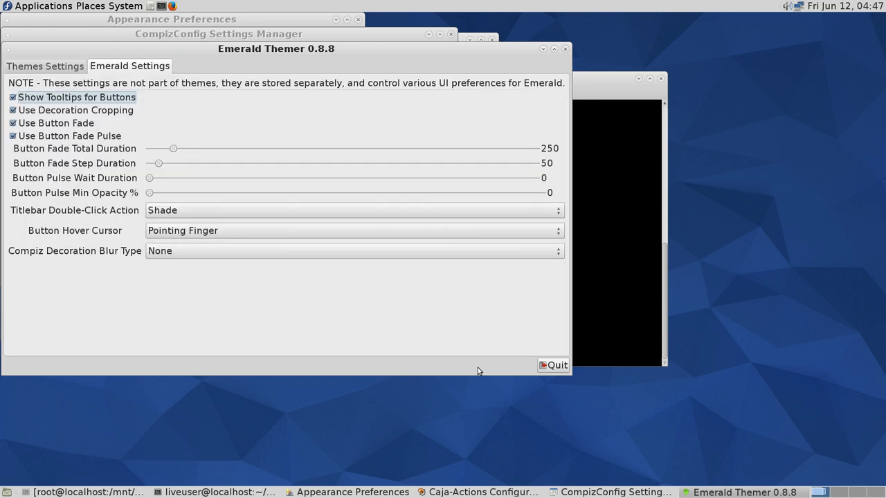
{"action": "left_click", "coordinate": [556, 364]}
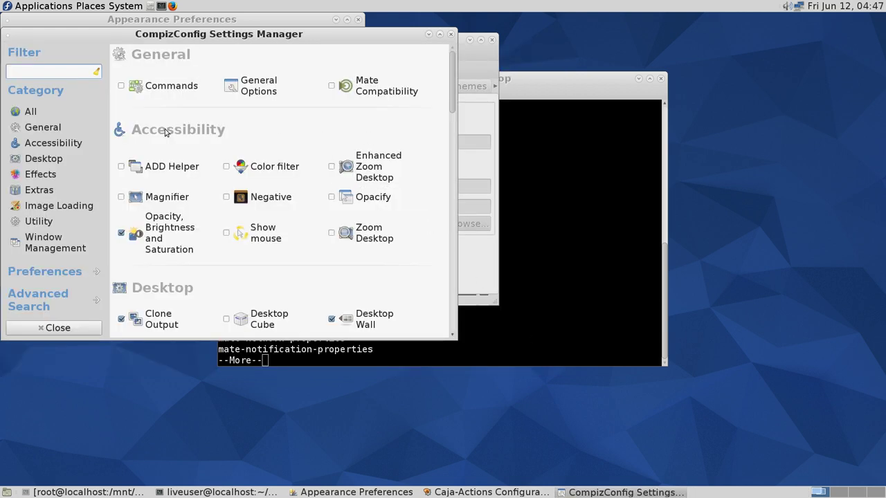
Enable the 3D Windows effect in CompizConfig Settings Manager, enabling the required Desktop Cube plugin and disabling Desktop Wall.
{"action": "left_click_drag", "start_coordinate": [205, 40], "coordinate": [322, 75]}
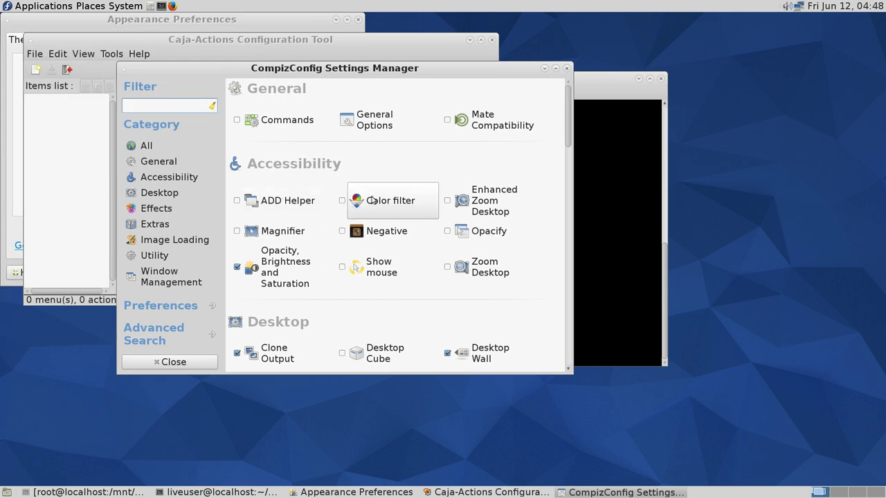
{"action": "scroll", "coordinate": [457, 162], "scroll_direction": "down", "scroll_amount": 4}
{"action": "scroll", "coordinate": [460, 219], "scroll_direction": "up", "scroll_amount": 2}
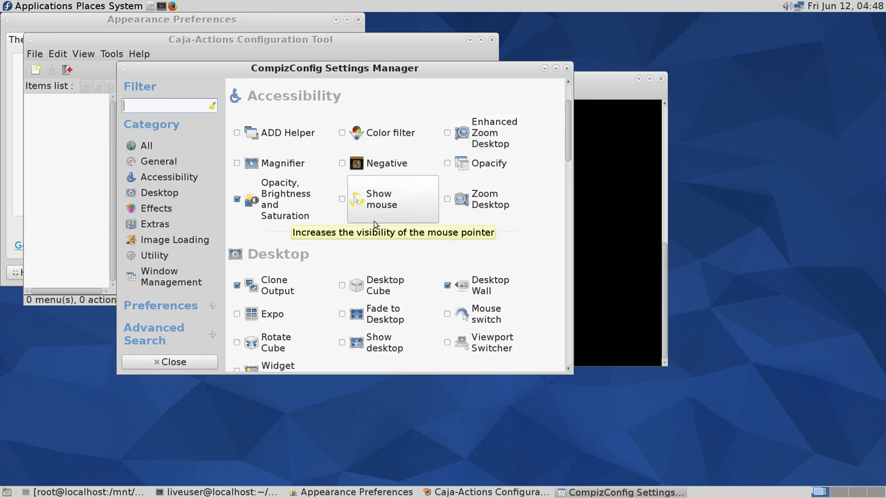
{"action": "left_click", "coordinate": [207, 207]}
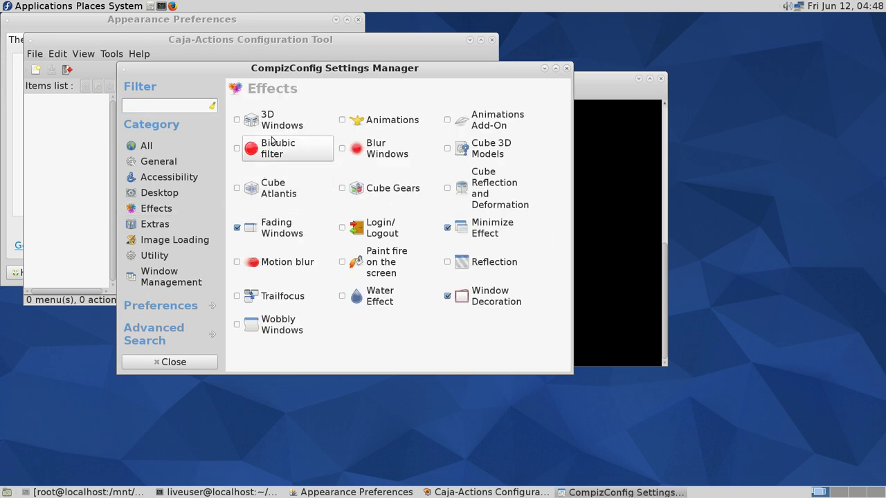
{"action": "left_click", "coordinate": [237, 120]}
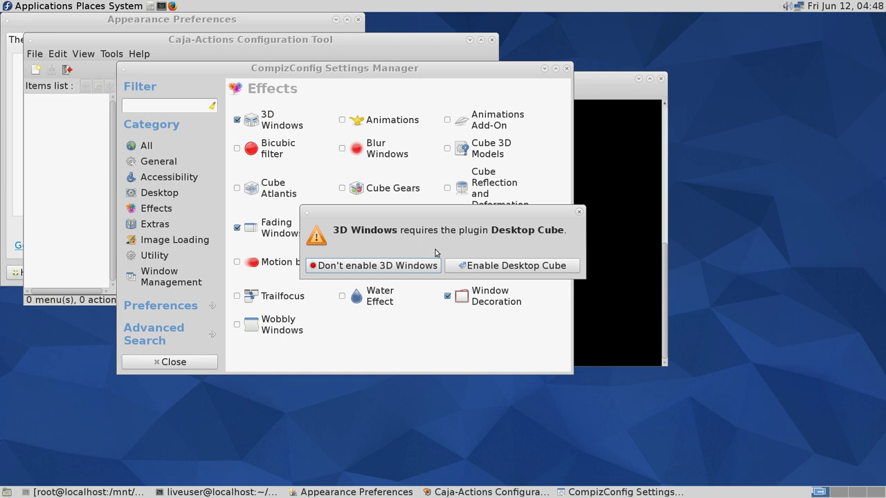
{"action": "left_click", "coordinate": [479, 270]}
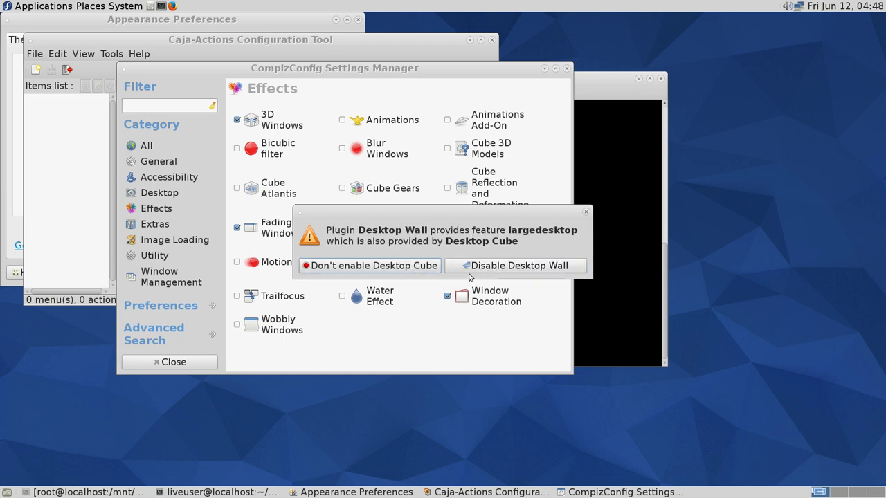
{"action": "left_click", "coordinate": [479, 266]}
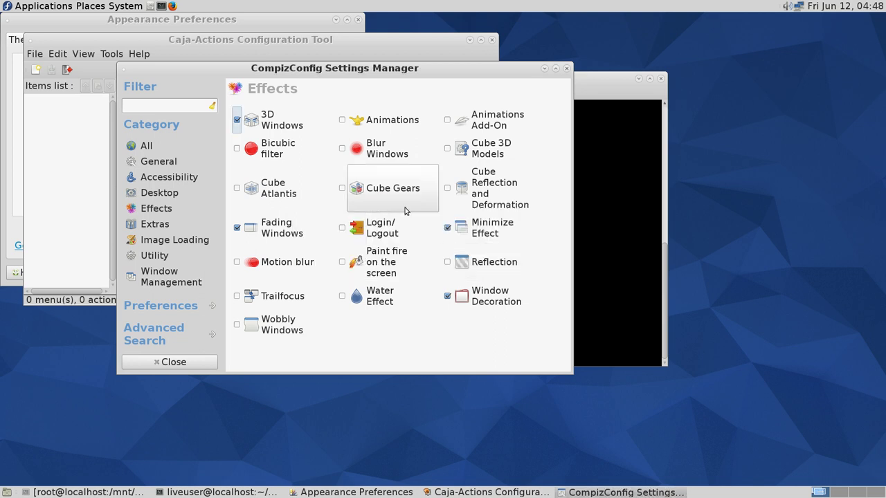
Enable the Animations effect, enabling the required Regex Matching plugin and disabling the conflicting Minimize Effect.
{"action": "left_click", "coordinate": [341, 121]}
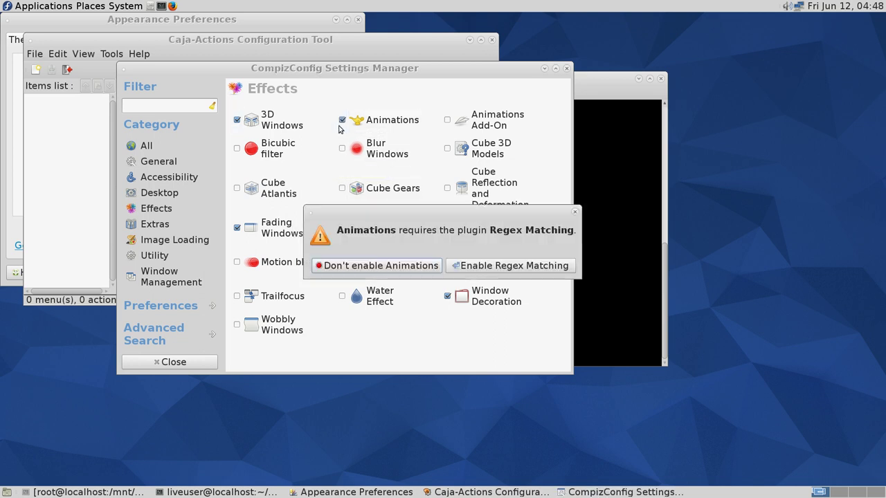
{"action": "left_click", "coordinate": [478, 268]}
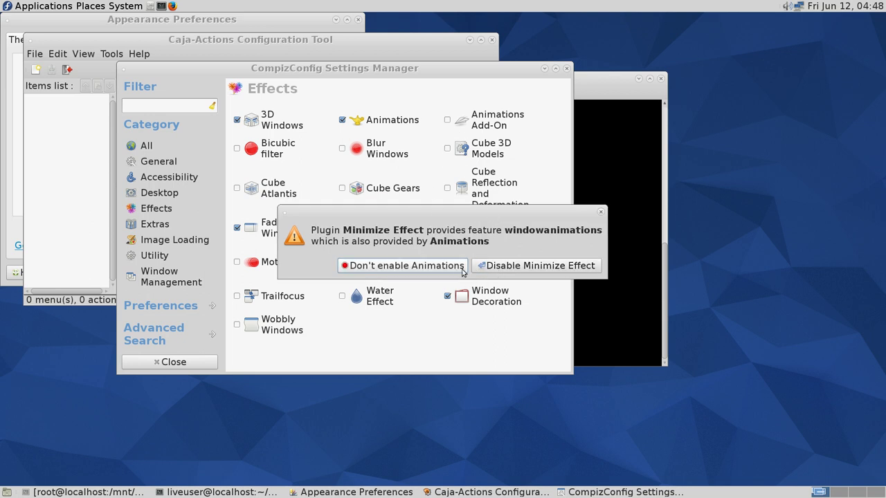
{"action": "left_click", "coordinate": [488, 268]}
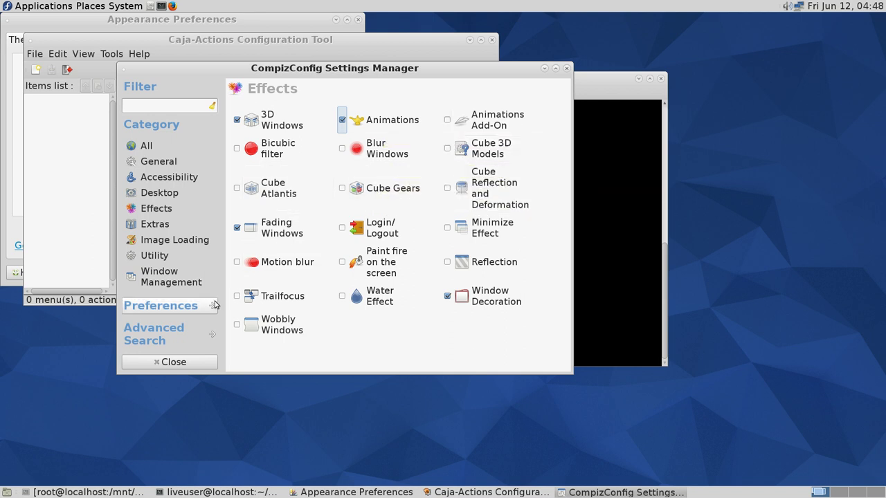
Enable the Splash and Snow plugins in the Extras category and close CompizConfig Settings Manager.
{"action": "left_click", "coordinate": [193, 163]}
{"action": "left_click", "coordinate": [197, 177]}
{"action": "left_click", "coordinate": [204, 208]}
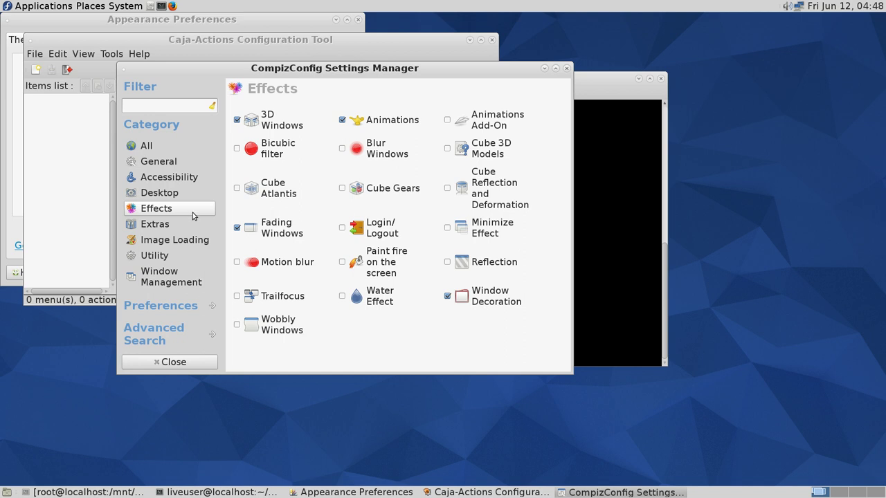
{"action": "left_click", "coordinate": [193, 227]}
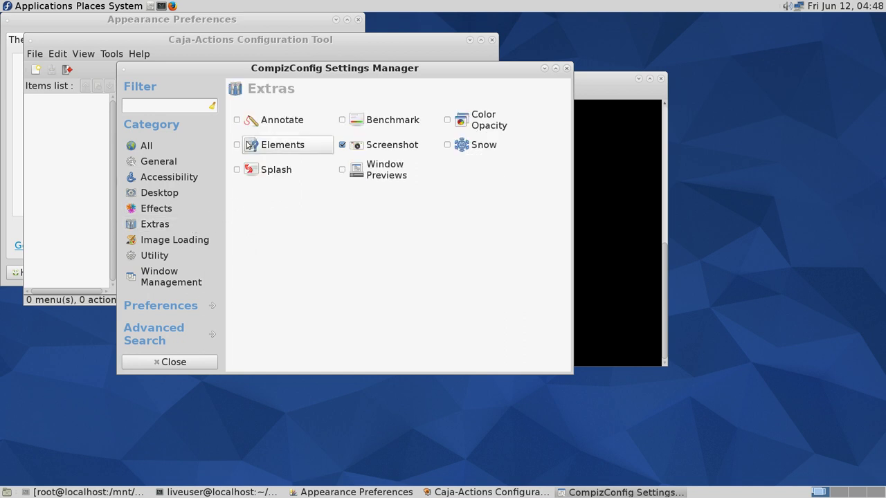
{"action": "left_click", "coordinate": [236, 170]}
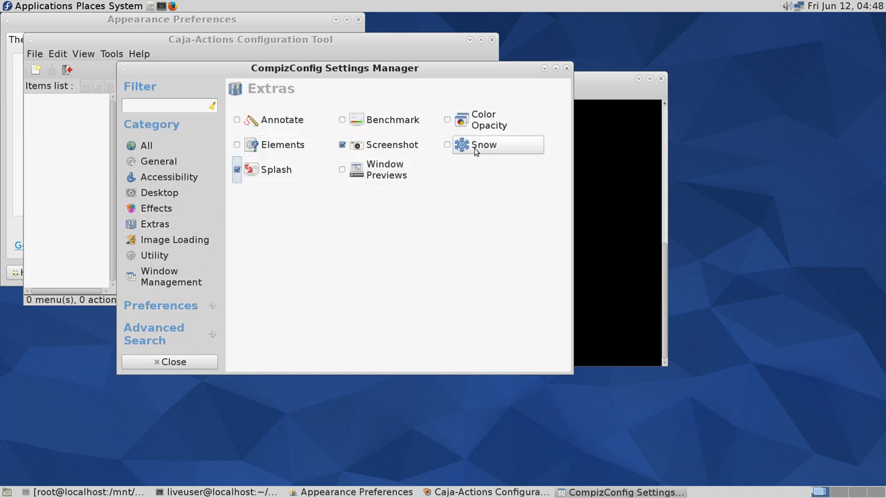
{"action": "left_click", "coordinate": [447, 145]}
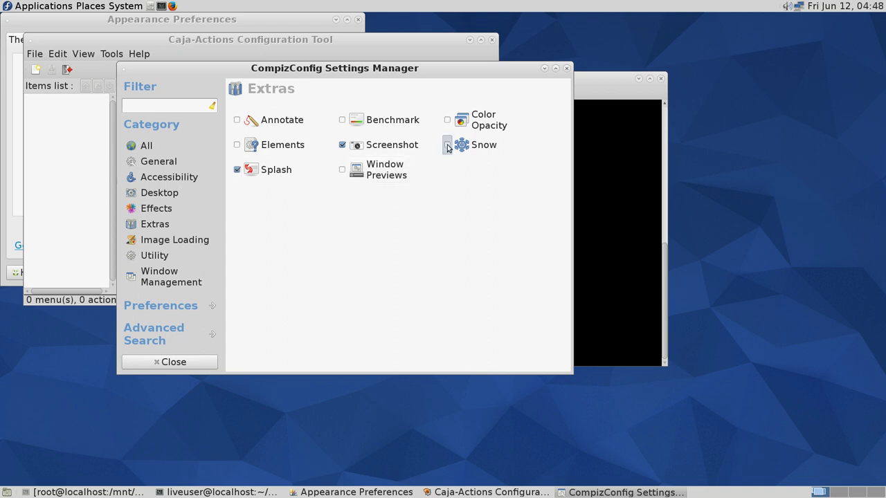
{"action": "left_click", "coordinate": [190, 367]}
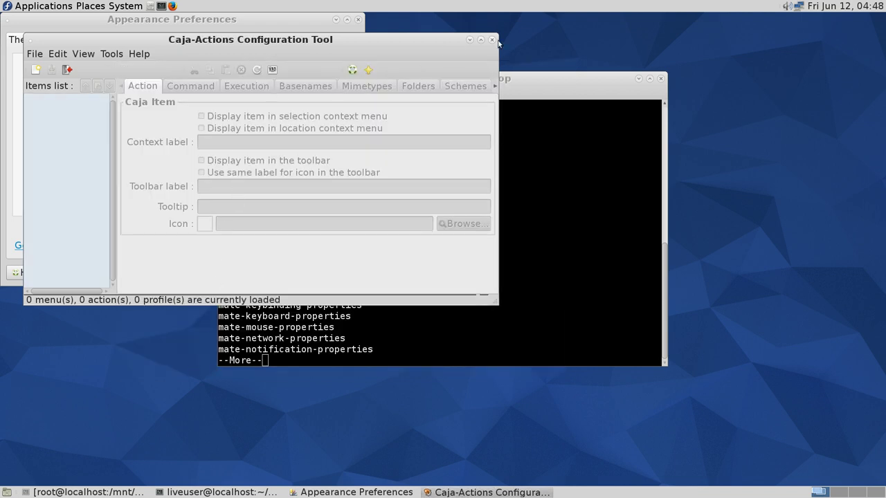
Switch through the open windows and bring Appearance Preferences to the front.
{"action": "key", "text": "alt+Tab"}
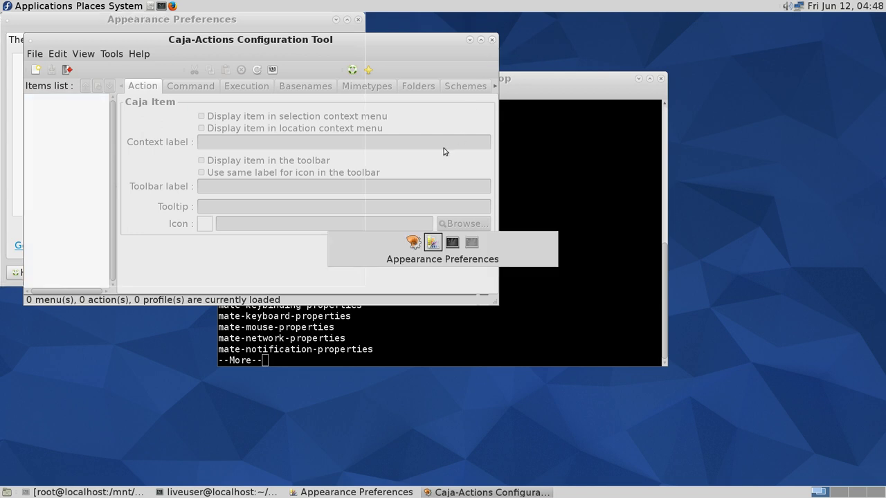
{"action": "key", "text": "alt+Tab"}
{"action": "key", "text": "alt+Tab"}
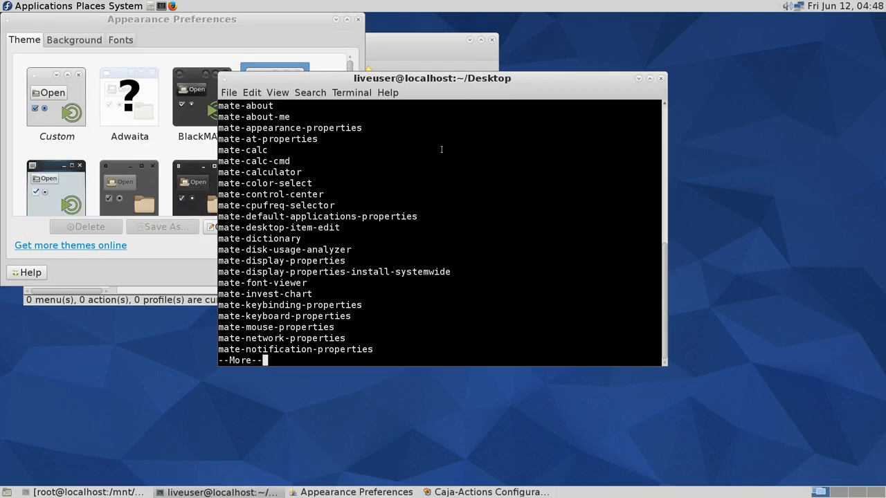
{"action": "key", "text": "alt+Tab"}
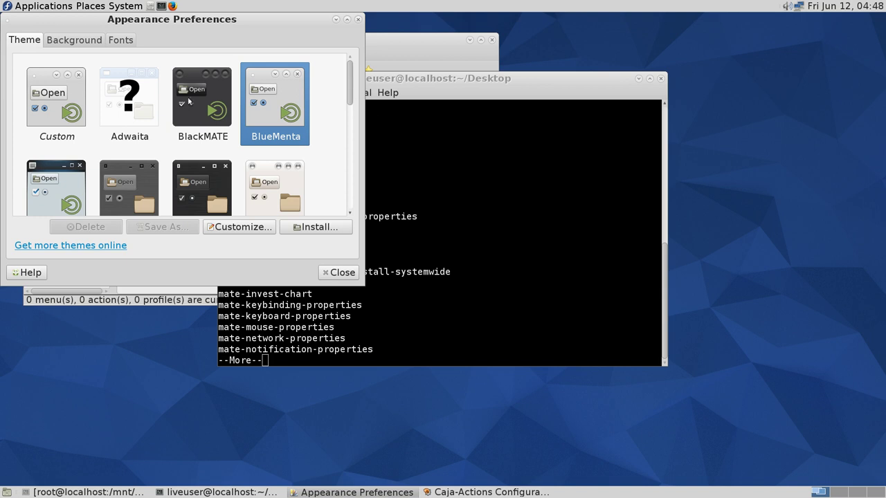
Try the BlackMATE, BlueMenta, Blue-Submarine, DeLorean, DeLorean-Dark and GnomishBeige desktop themes.
{"action": "scroll", "coordinate": [101, 139], "scroll_direction": "down", "scroll_amount": 3}
{"action": "scroll", "coordinate": [101, 139], "scroll_direction": "up", "scroll_amount": 3}
{"action": "left_click", "coordinate": [185, 112]}
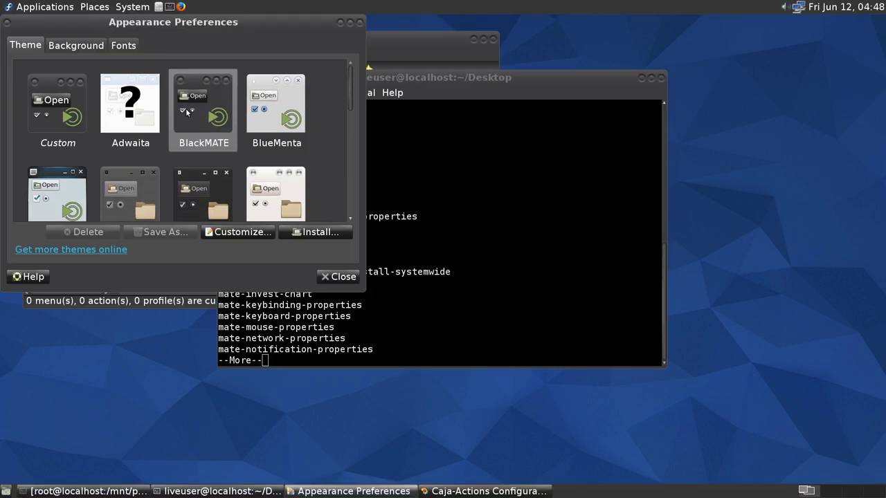
{"action": "left_click", "coordinate": [297, 137]}
{"action": "left_click", "coordinate": [211, 133]}
{"action": "left_click", "coordinate": [63, 173]}
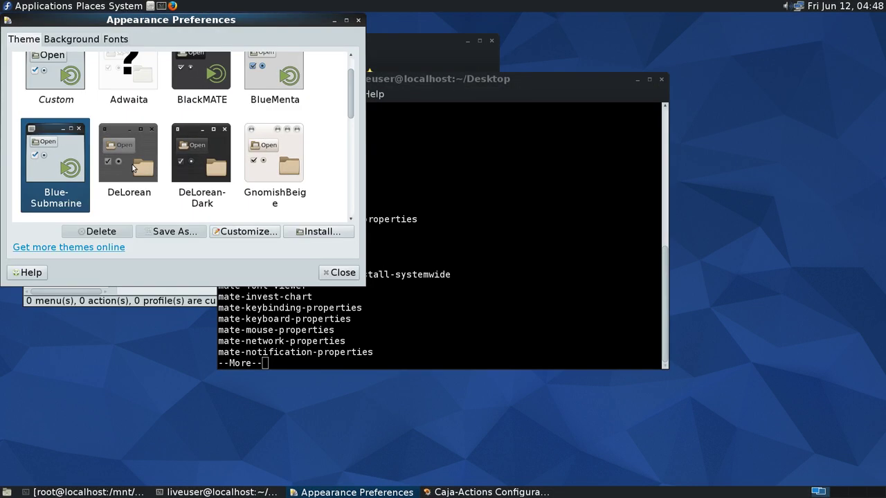
{"action": "left_click", "coordinate": [132, 167]}
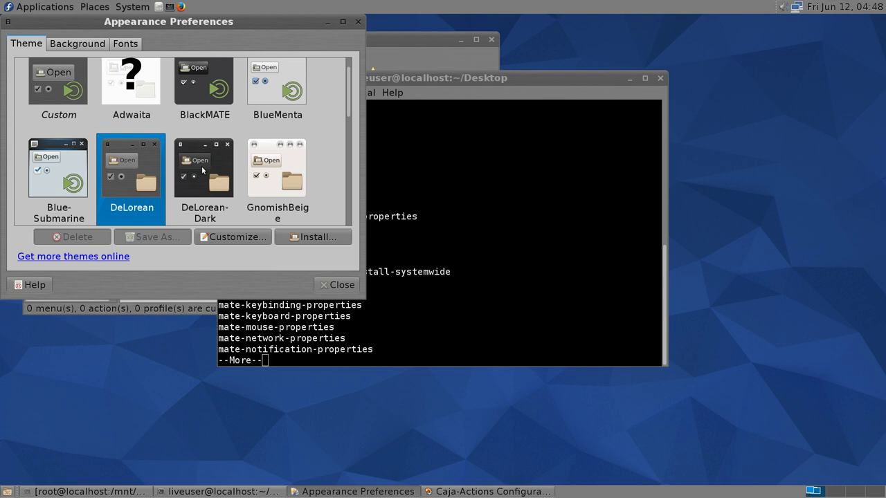
{"action": "left_click", "coordinate": [202, 169]}
{"action": "left_click", "coordinate": [265, 171]}
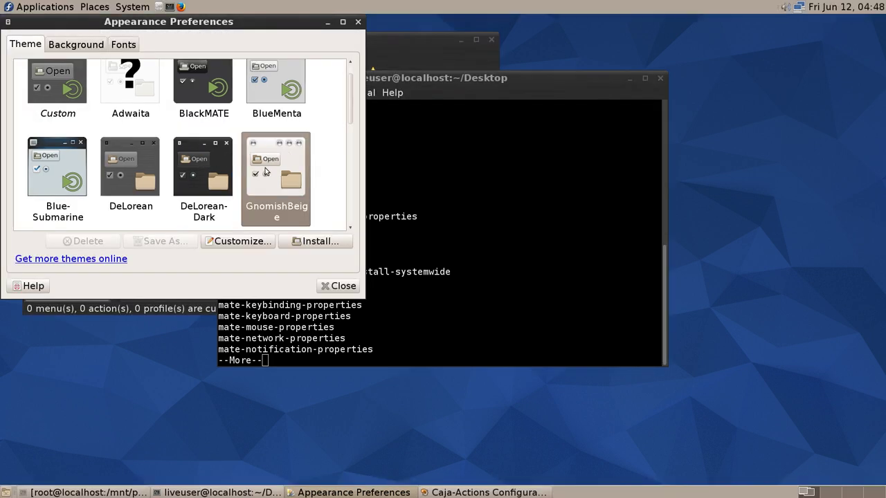
Try the GreenLaguna and Green-Submarine desktop themes.
{"action": "scroll", "coordinate": [265, 172], "scroll_direction": "down", "scroll_amount": 5}
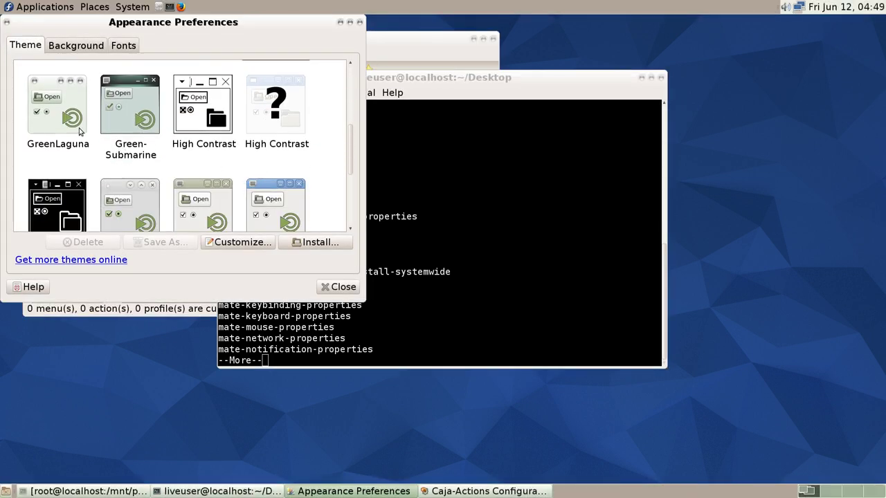
{"action": "left_click", "coordinate": [80, 131]}
{"action": "scroll", "coordinate": [134, 134], "scroll_direction": "up", "scroll_amount": 2}
{"action": "scroll", "coordinate": [134, 138], "scroll_direction": "up", "scroll_amount": 3}
{"action": "scroll", "coordinate": [135, 159], "scroll_direction": "down", "scroll_amount": 3}
{"action": "left_click", "coordinate": [132, 166]}
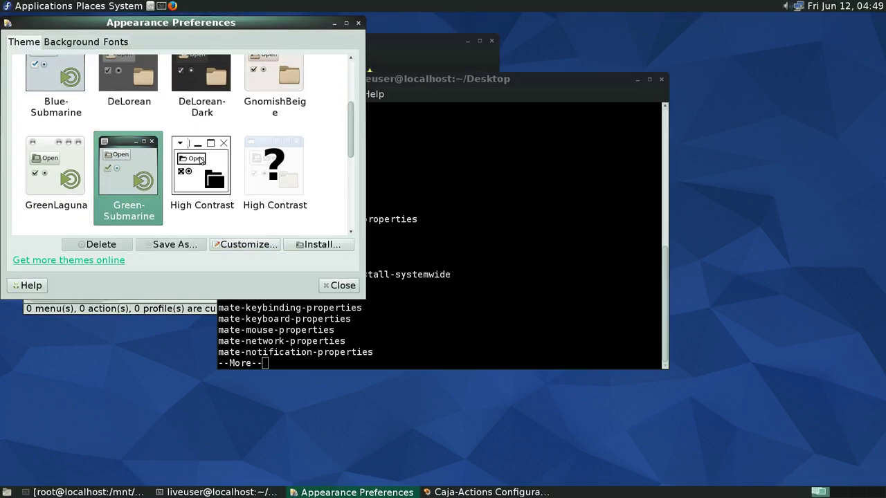
Try both High Contrast themes and the High Contrast Inverse theme.
{"action": "left_click", "coordinate": [200, 161]}
{"action": "left_click", "coordinate": [146, 183]}
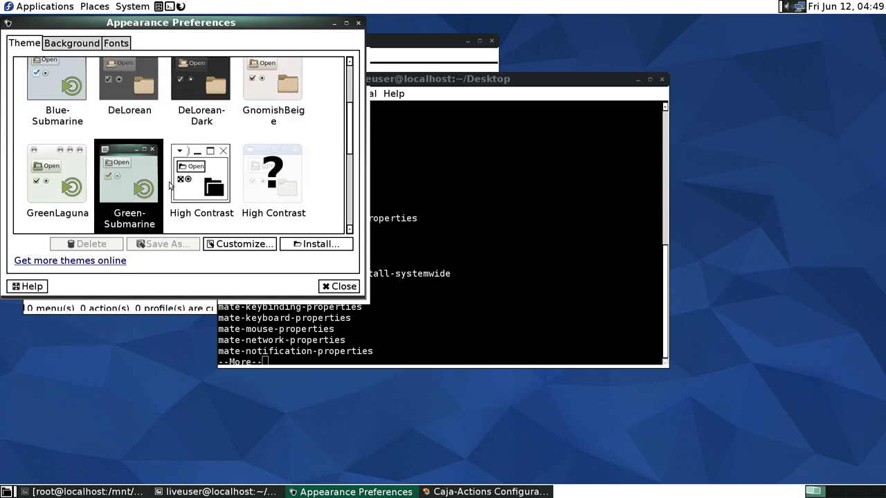
{"action": "left_click", "coordinate": [205, 187]}
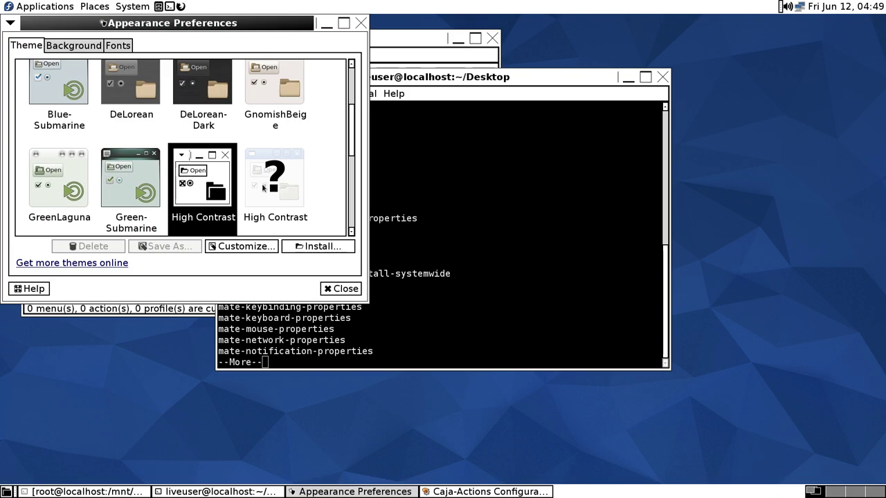
{"action": "left_click", "coordinate": [284, 187]}
{"action": "scroll", "coordinate": [284, 186], "scroll_direction": "down", "scroll_amount": 3}
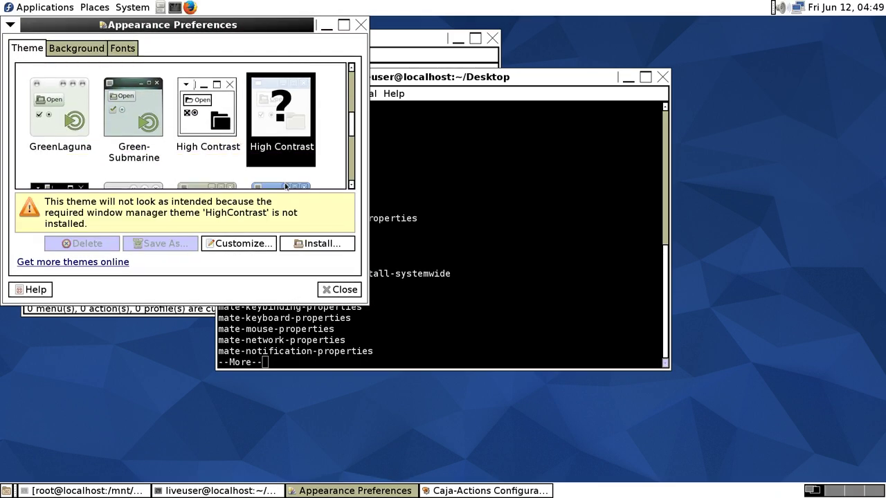
{"action": "scroll", "coordinate": [108, 166], "scroll_direction": "down", "scroll_amount": 3}
{"action": "left_click", "coordinate": [61, 120]}
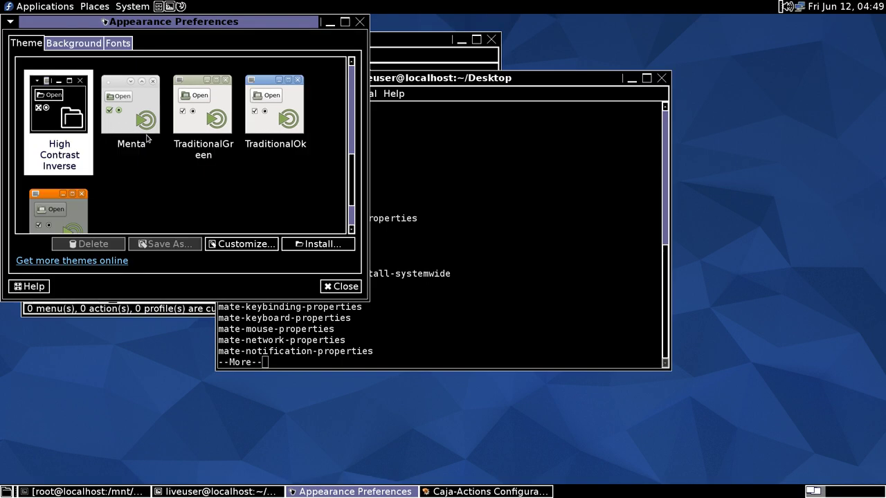
Try the Menta, TraditionalGreen and TraditionalOk themes and apply TraditionalOkTest as the desktop theme.
{"action": "left_click", "coordinate": [137, 124]}
{"action": "left_click", "coordinate": [206, 169]}
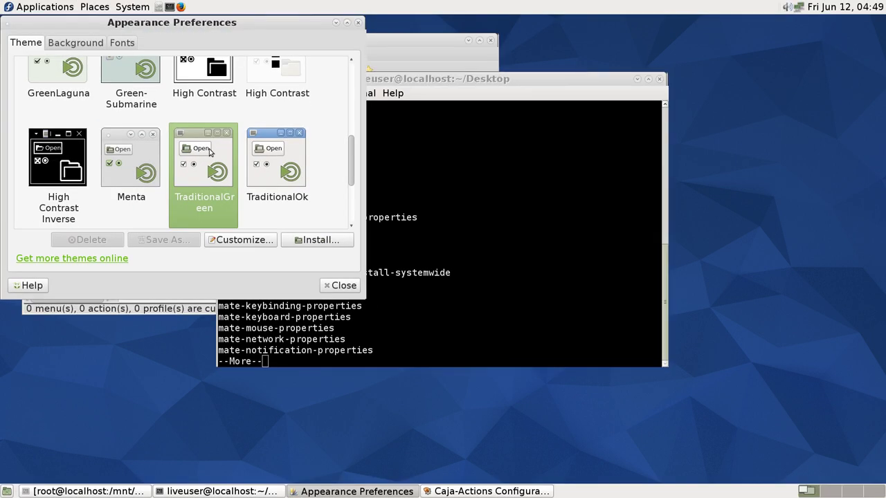
{"action": "left_click", "coordinate": [281, 167]}
{"action": "scroll", "coordinate": [165, 178], "scroll_direction": "down", "scroll_amount": 3}
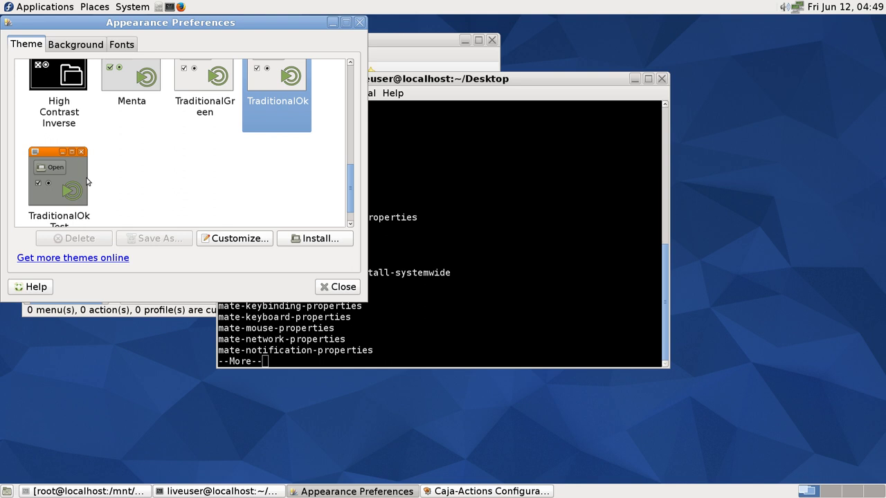
{"action": "left_click", "coordinate": [88, 180]}
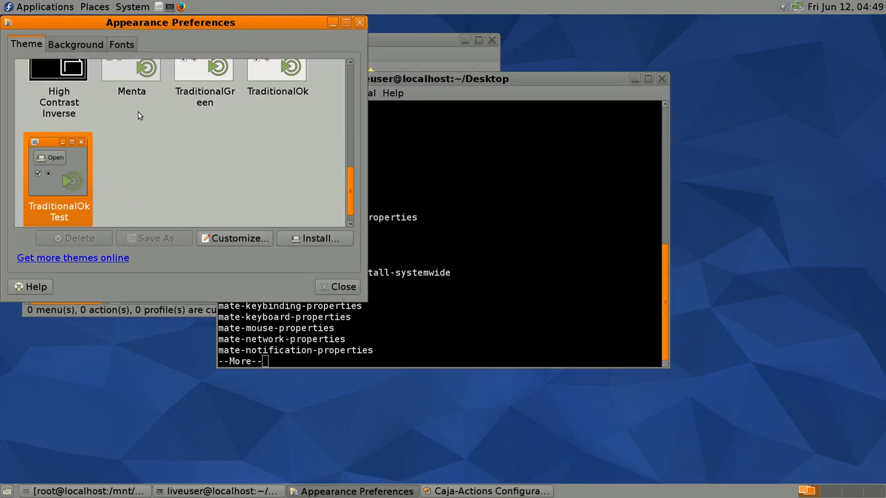
View the Background preferences and move the Appearance Preferences and Caja-Actions Configuration Tool windows clear of the desktop icons.
{"action": "left_click", "coordinate": [83, 46]}
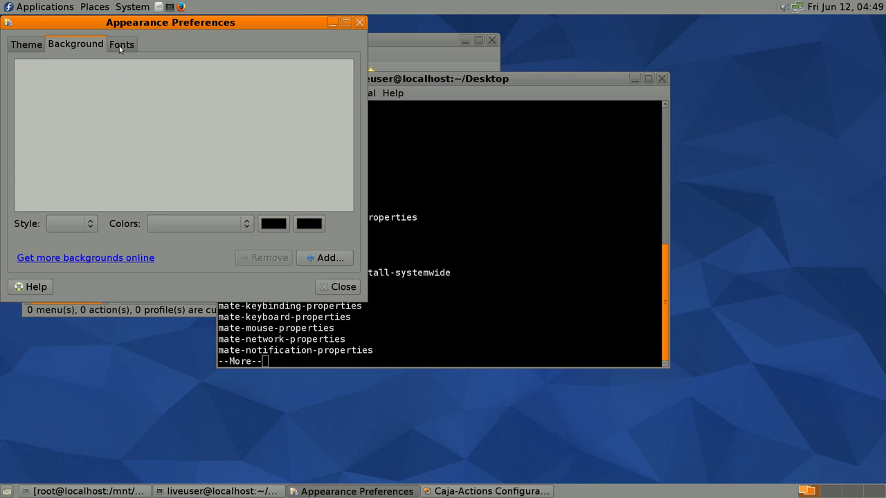
{"action": "left_click_drag", "start_coordinate": [108, 22], "coordinate": [567, 110]}
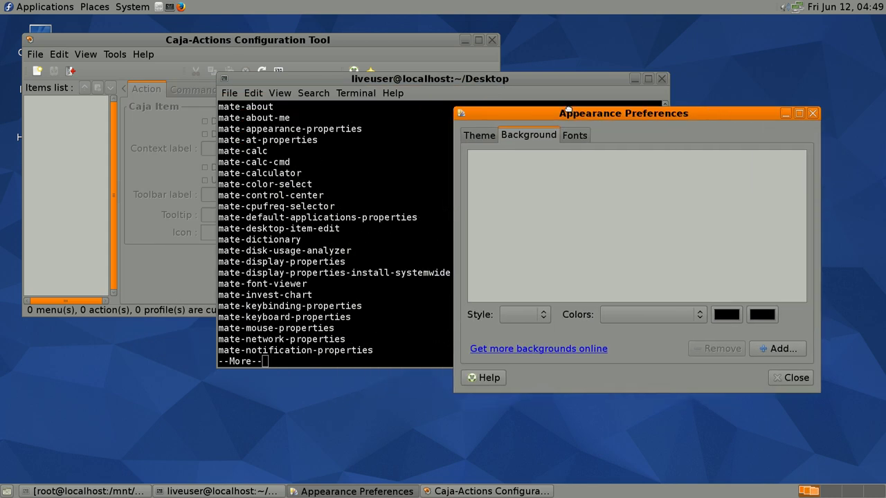
{"action": "left_click", "coordinate": [154, 112]}
{"action": "left_click_drag", "start_coordinate": [202, 38], "coordinate": [228, 100]}
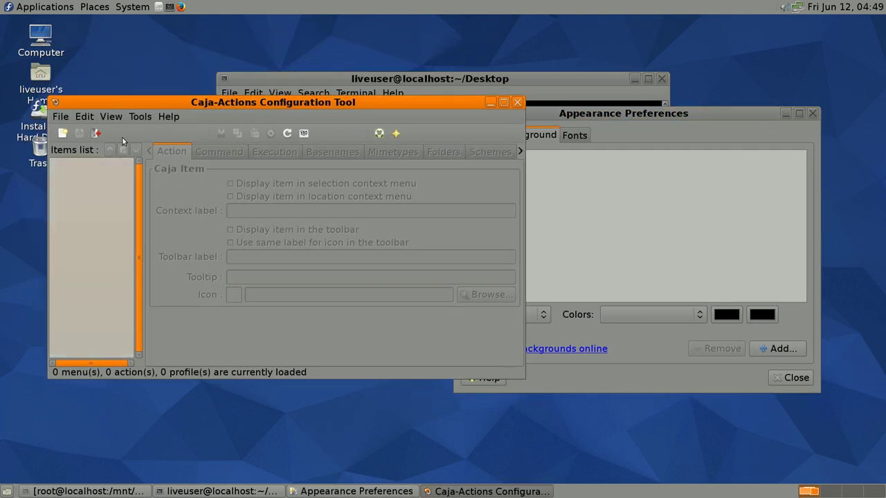
View the About information for Caja-Actions and close it.
{"action": "left_click", "coordinate": [57, 117]}
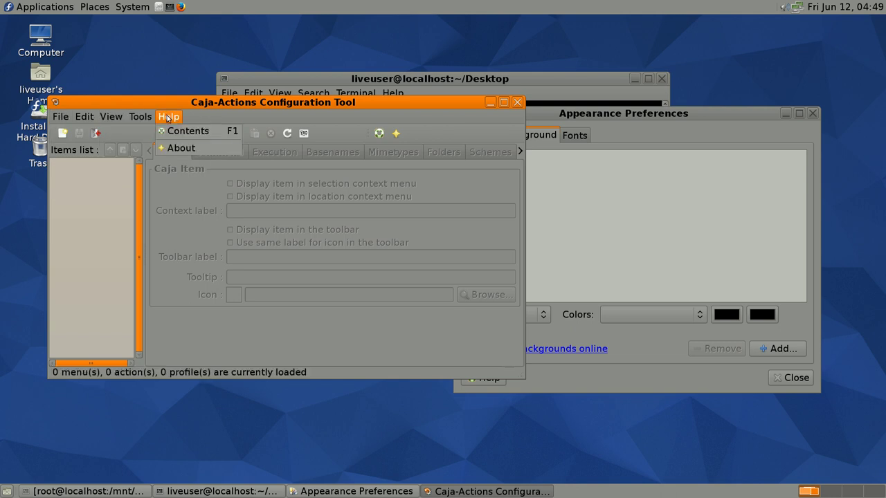
{"action": "left_click", "coordinate": [184, 147]}
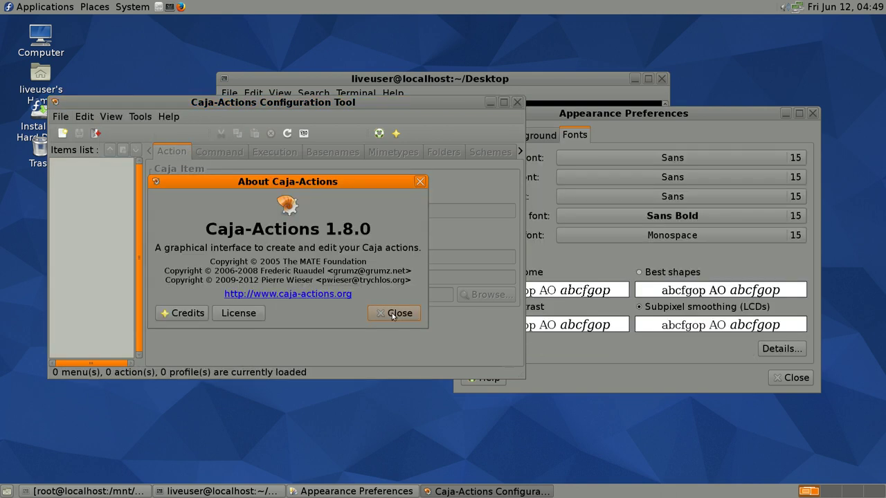
{"action": "left_click", "coordinate": [395, 315]}
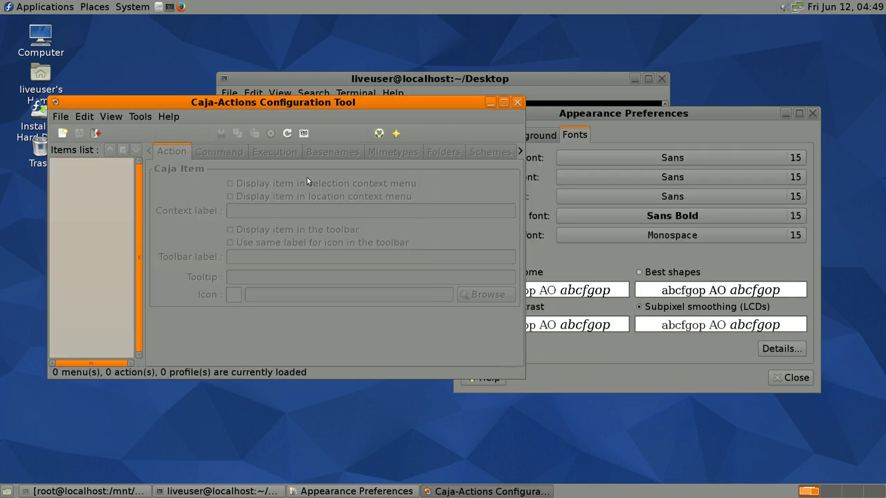
Create a new Caja action and look through its Command, Execution, Basenames, Mimetypes, Folders and Schemes settings.
{"action": "left_click", "coordinate": [58, 132]}
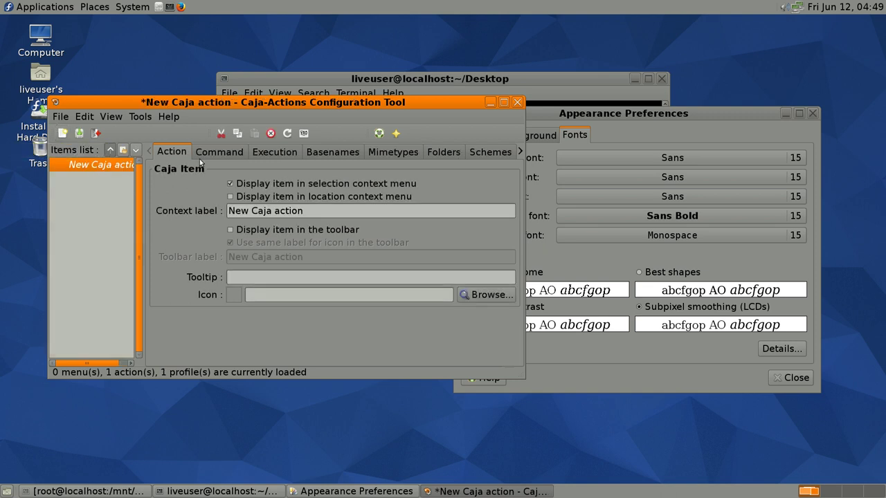
{"action": "left_click", "coordinate": [230, 152]}
{"action": "left_click", "coordinate": [275, 156]}
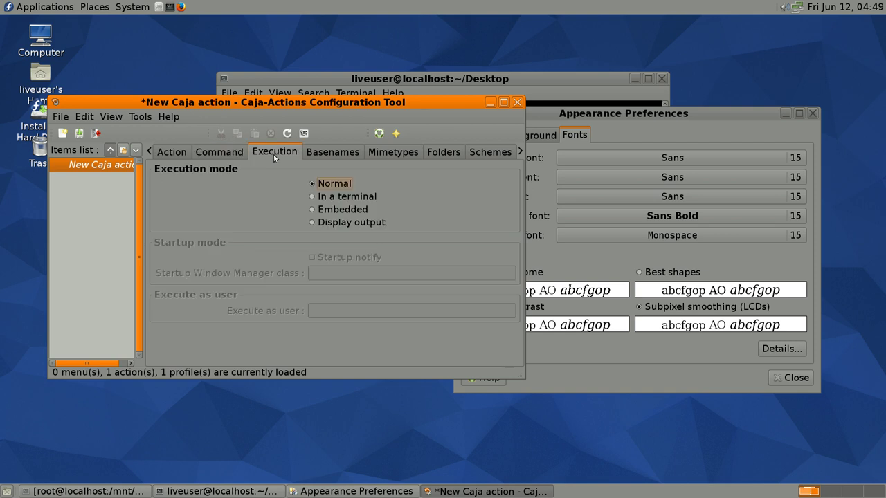
{"action": "left_click", "coordinate": [317, 159]}
{"action": "left_click", "coordinate": [391, 156]}
{"action": "left_click", "coordinate": [442, 155]}
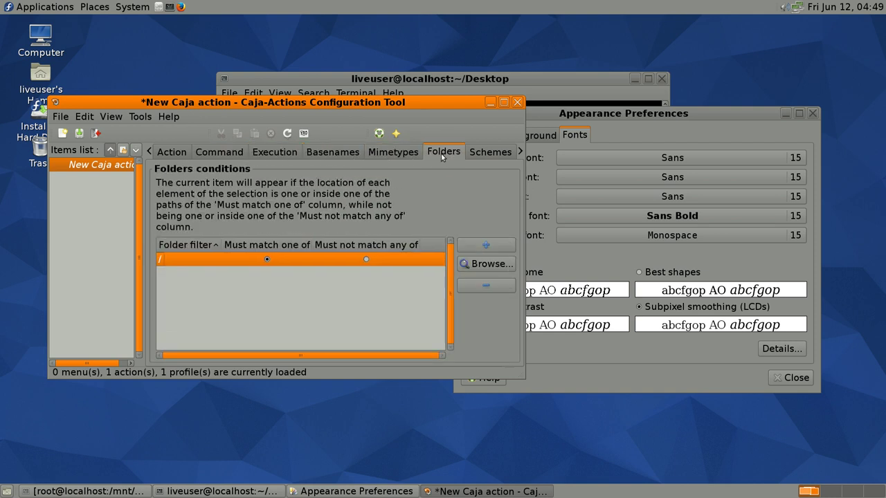
{"action": "left_click", "coordinate": [489, 152]}
Quit the Caja-Actions Configuration Tool without saving the new action and close Appearance Preferences.
{"action": "left_click", "coordinate": [517, 102]}
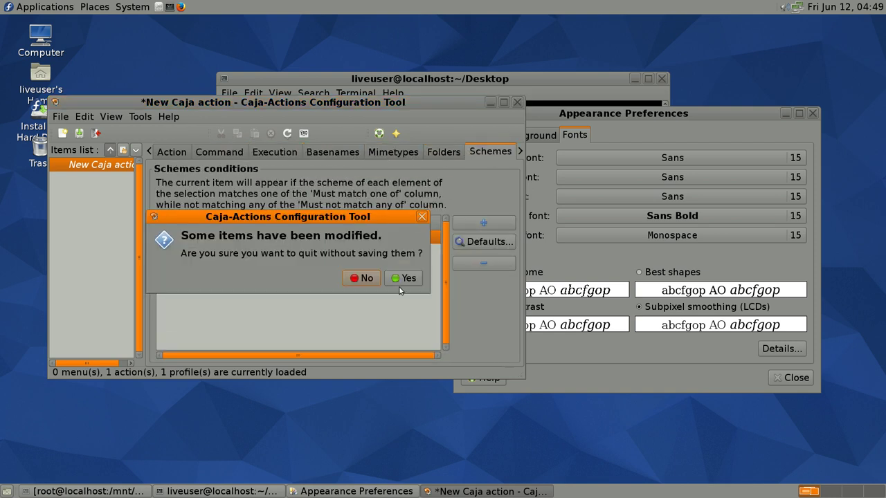
{"action": "left_click", "coordinate": [355, 278]}
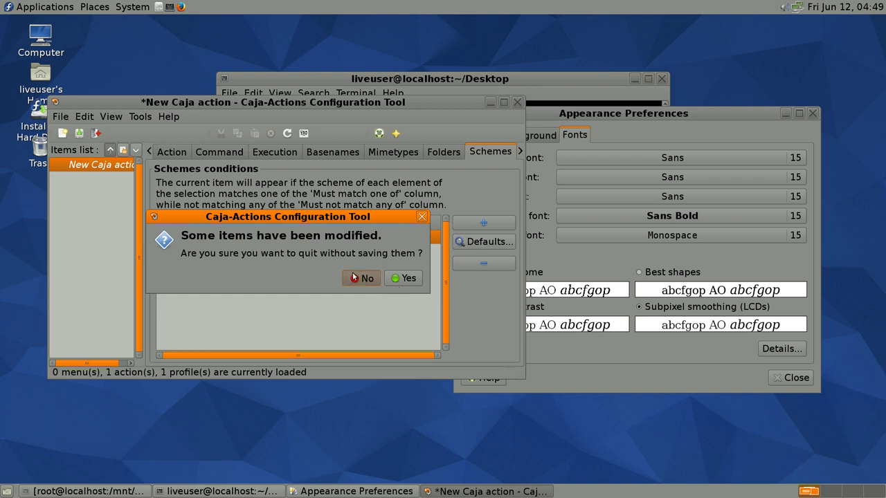
{"action": "left_click", "coordinate": [517, 101]}
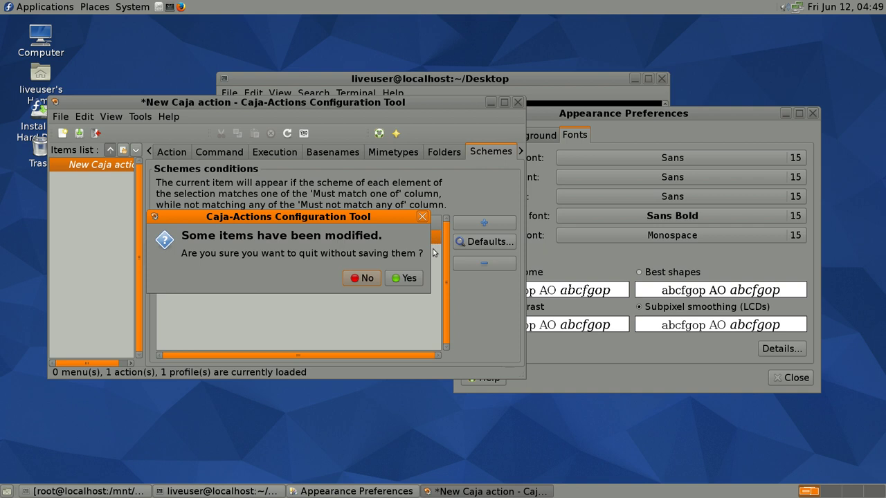
{"action": "left_click", "coordinate": [407, 278]}
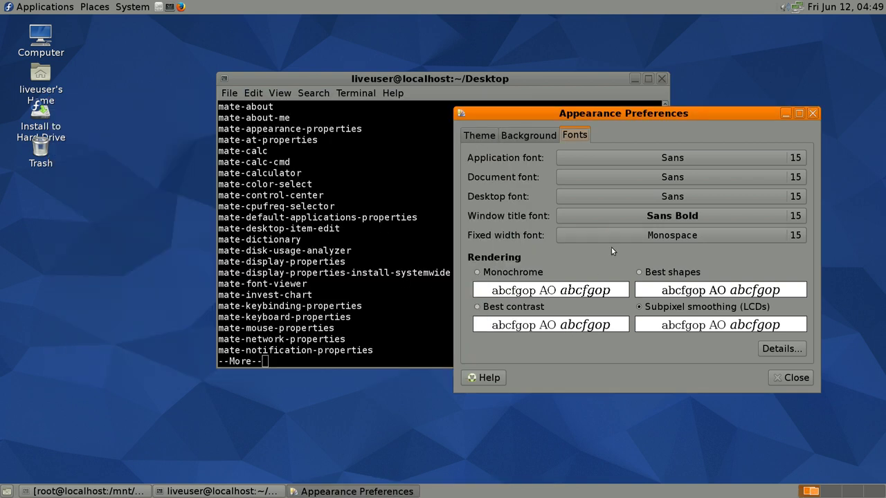
{"action": "left_click", "coordinate": [789, 378]}
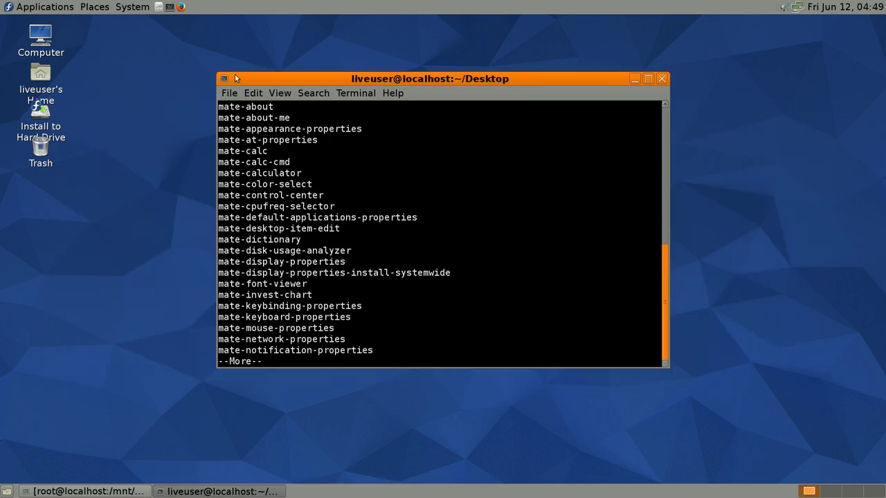
Reopen the Appearance preferences, try the Adwaita and Custom themes, apply BlueMenta as the desktop theme and close the preferences.
{"action": "left_click", "coordinate": [147, 10]}
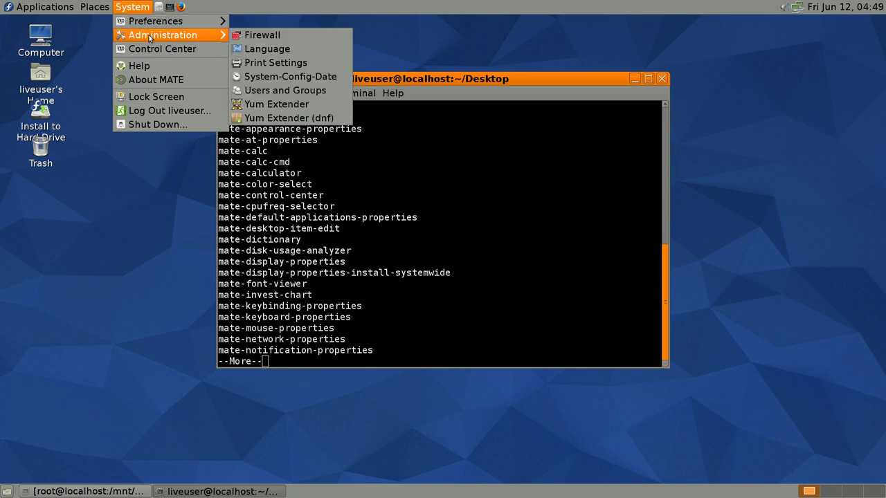
{"action": "mouse_move", "coordinate": [148, 21]}
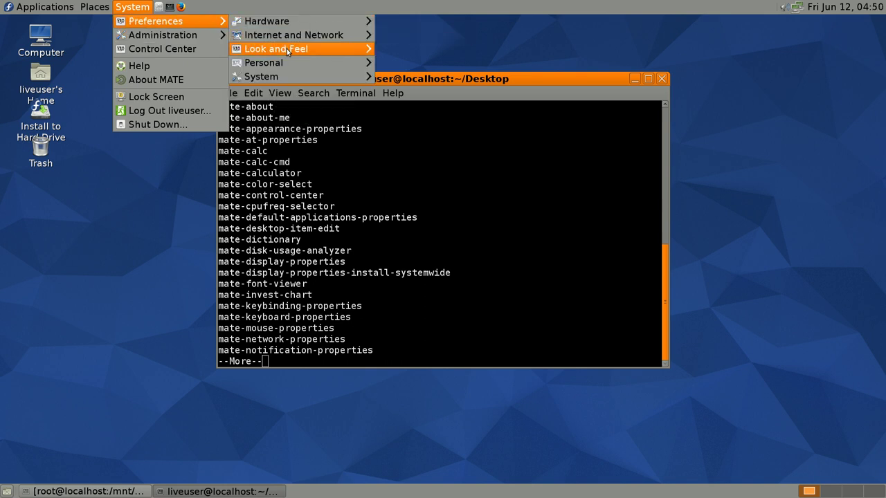
{"action": "left_click", "coordinate": [396, 49]}
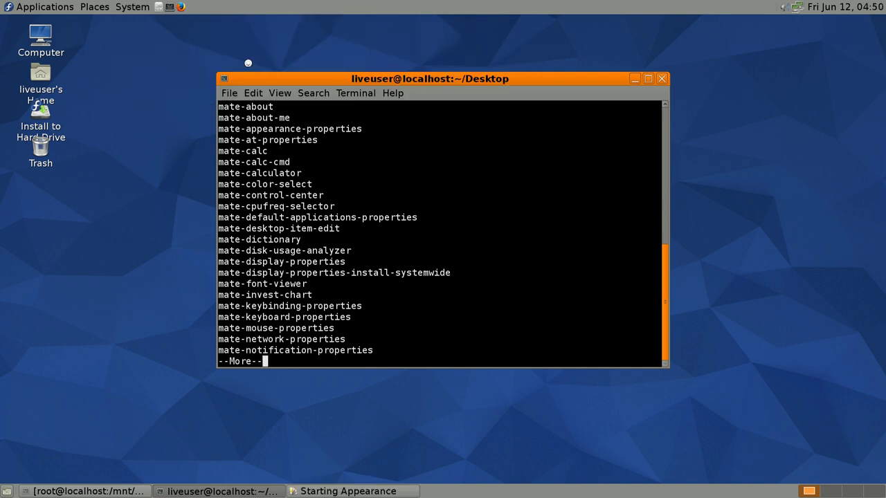
{"action": "scroll", "coordinate": [139, 111], "scroll_direction": "up", "scroll_amount": 10}
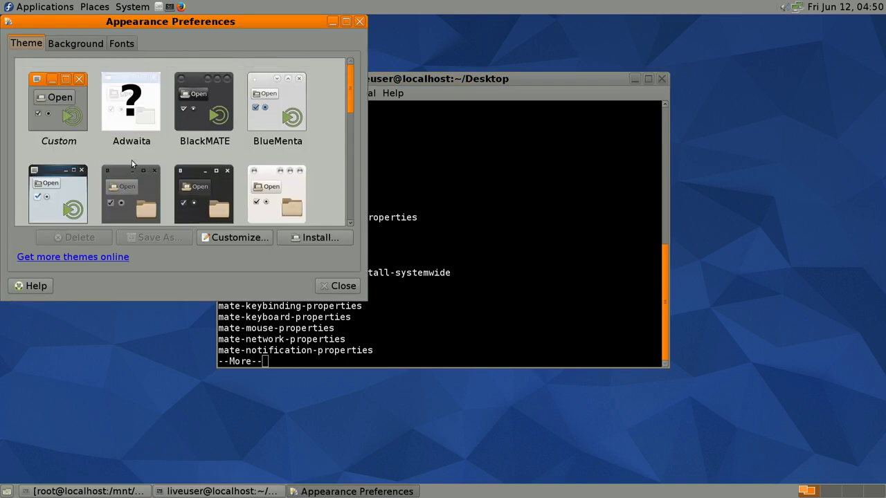
{"action": "left_click", "coordinate": [134, 122]}
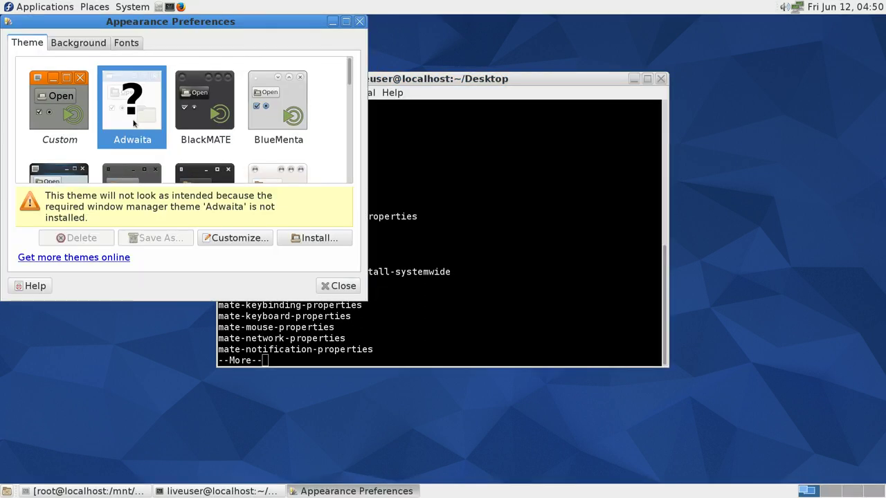
{"action": "left_click", "coordinate": [58, 125]}
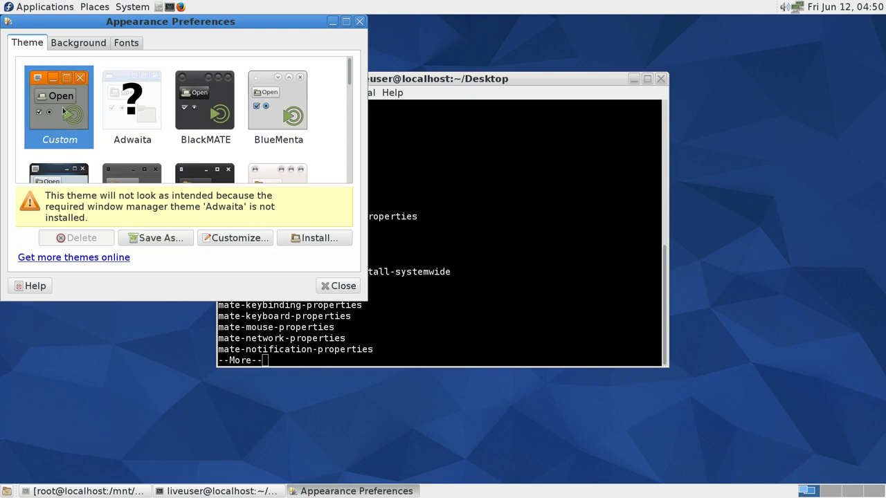
{"action": "left_click", "coordinate": [116, 115]}
{"action": "left_click", "coordinate": [71, 106]}
{"action": "left_click", "coordinate": [257, 127]}
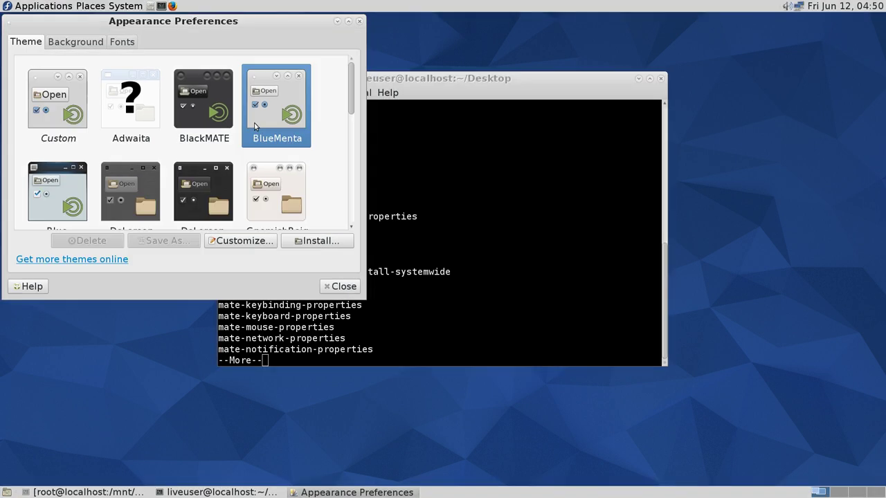
{"action": "left_click", "coordinate": [333, 289]}
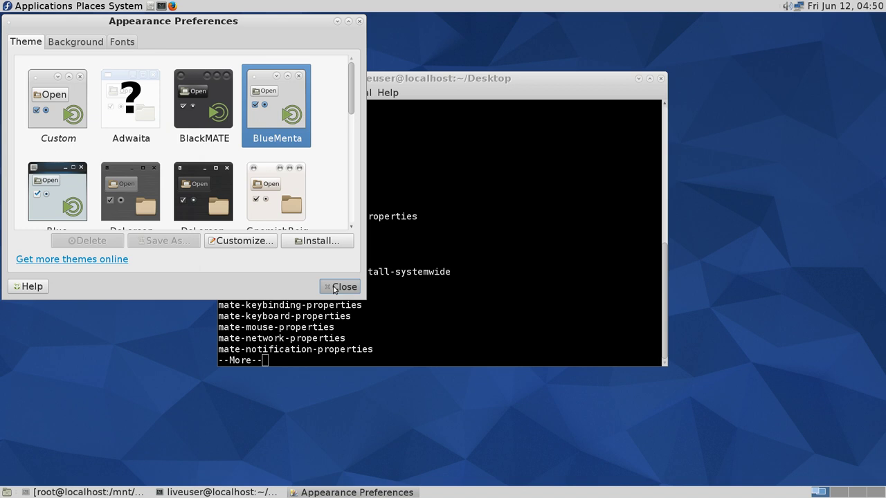
Look through the Behavior, Display, List Columns, Preview, Media and Extensions settings of the File Management preferences and close them.
{"action": "left_click", "coordinate": [125, 8]}
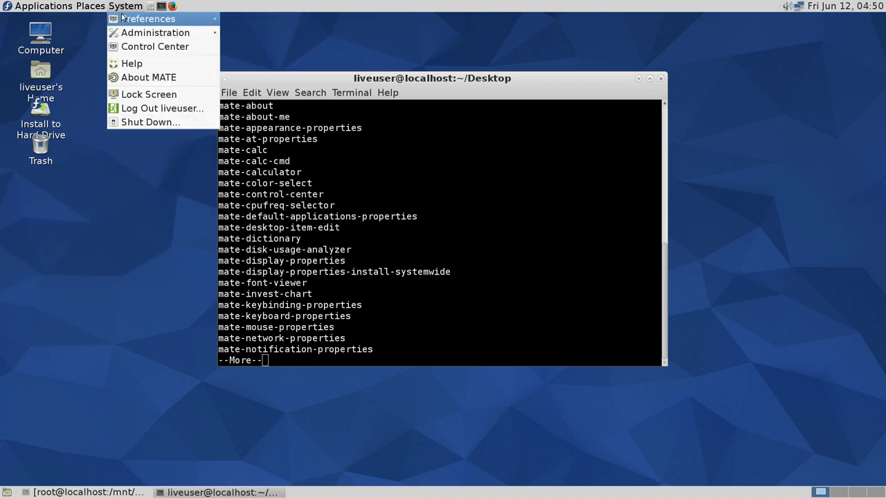
{"action": "mouse_move", "coordinate": [123, 22]}
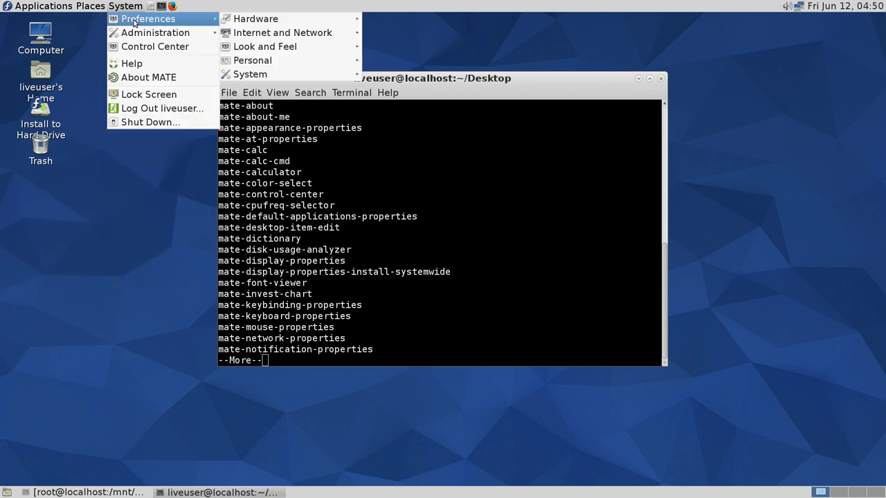
{"action": "mouse_move", "coordinate": [252, 58]}
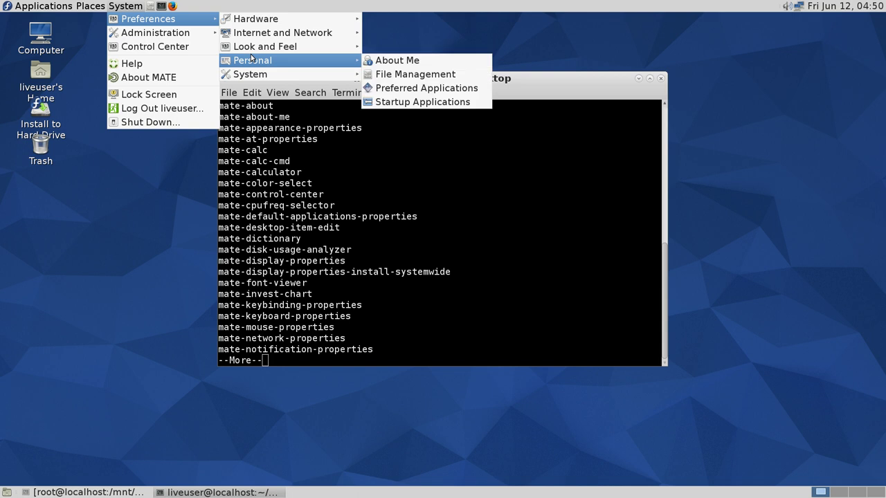
{"action": "left_click", "coordinate": [387, 74]}
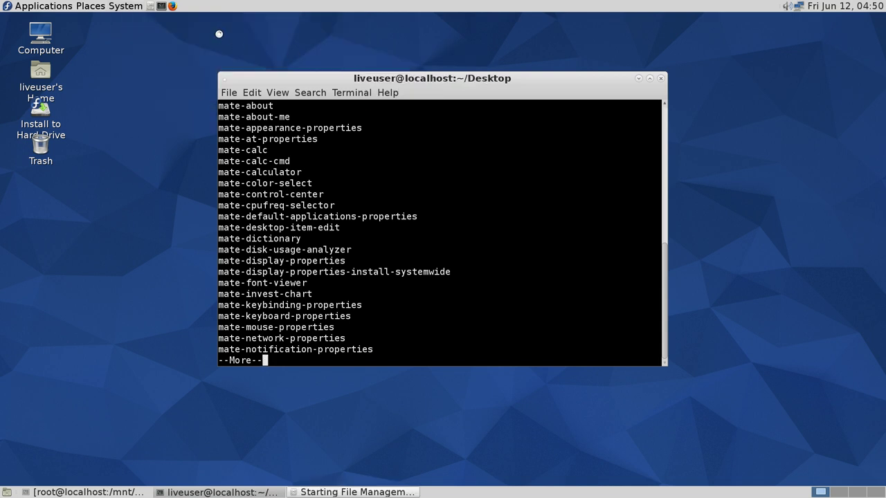
{"action": "left_click", "coordinate": [341, 110]}
{"action": "left_click", "coordinate": [384, 110]}
{"action": "left_click", "coordinate": [436, 110]}
{"action": "left_click", "coordinate": [490, 110]}
{"action": "left_click", "coordinate": [528, 111]}
{"action": "left_click", "coordinate": [559, 111]}
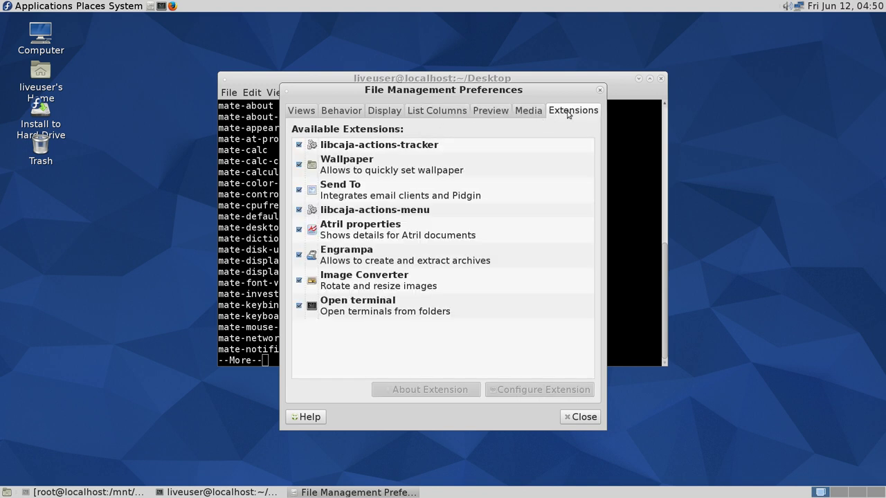
{"action": "left_click", "coordinate": [600, 90]}
Open the Preferred Applications preferences.
{"action": "left_click", "coordinate": [142, 5]}
{"action": "mouse_move", "coordinate": [143, 21]}
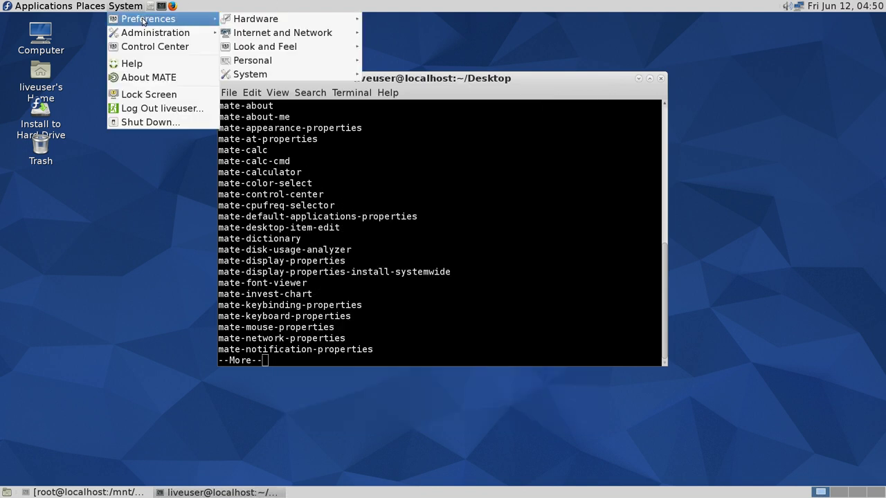
{"action": "mouse_move", "coordinate": [266, 64]}
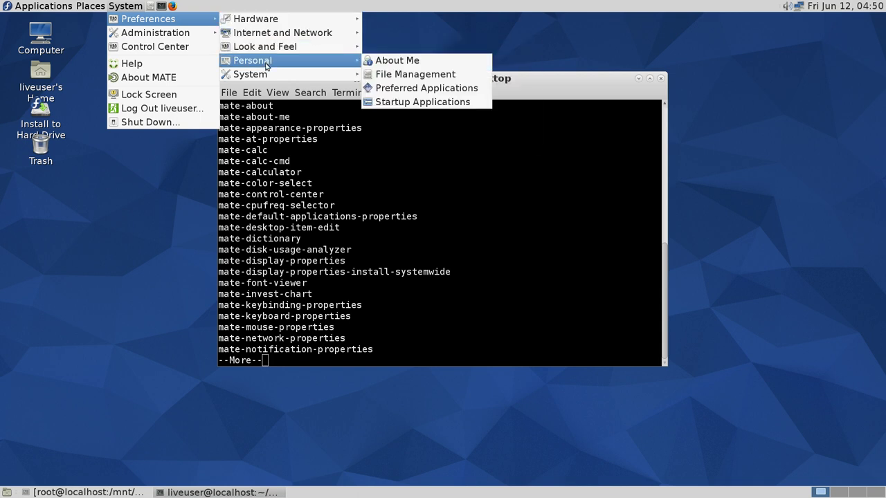
{"action": "left_click", "coordinate": [419, 88]}
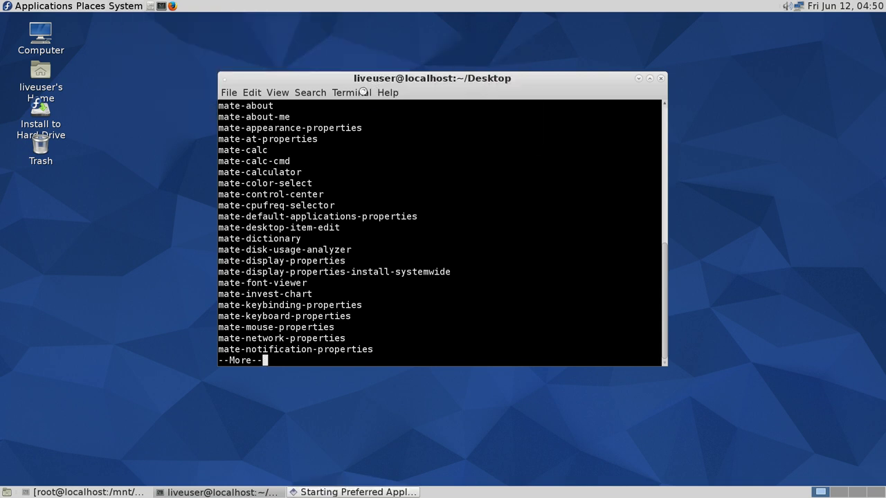
View the startup programs and options in the Startup Applications preferences and close them.
{"action": "left_click", "coordinate": [122, 6]}
{"action": "mouse_move", "coordinate": [145, 19]}
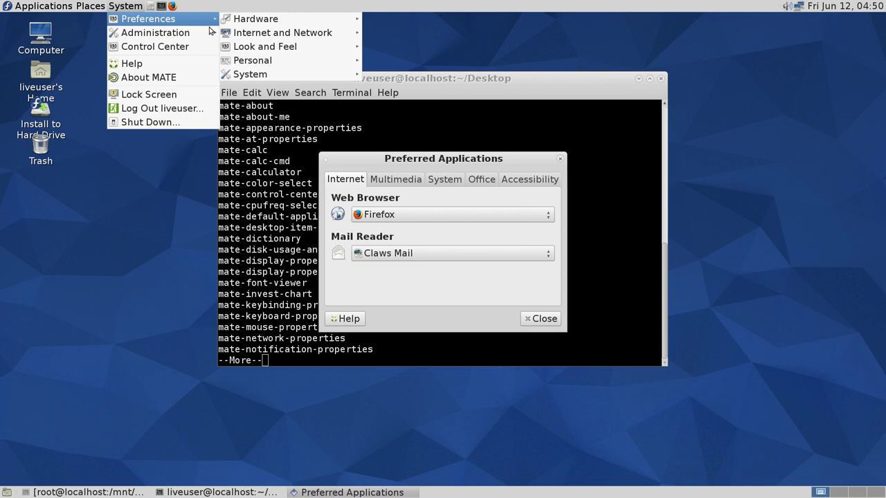
{"action": "mouse_move", "coordinate": [256, 47]}
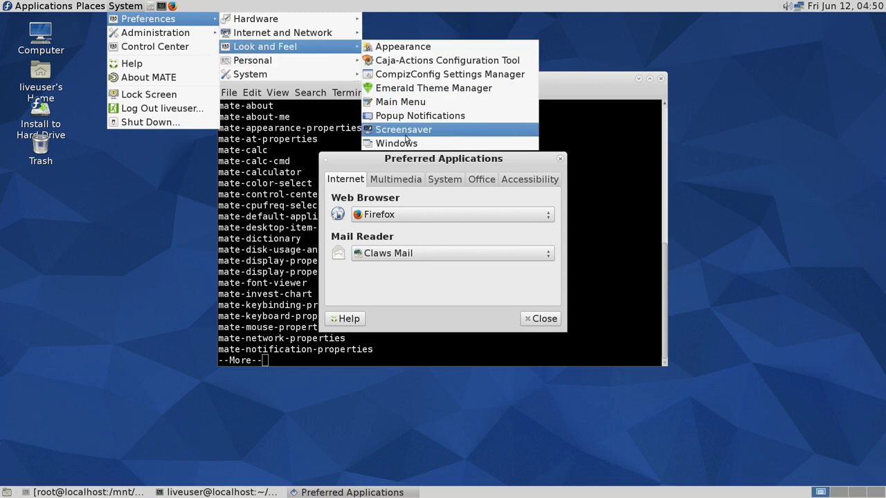
{"action": "mouse_move", "coordinate": [325, 61]}
{"action": "left_click", "coordinate": [404, 103]}
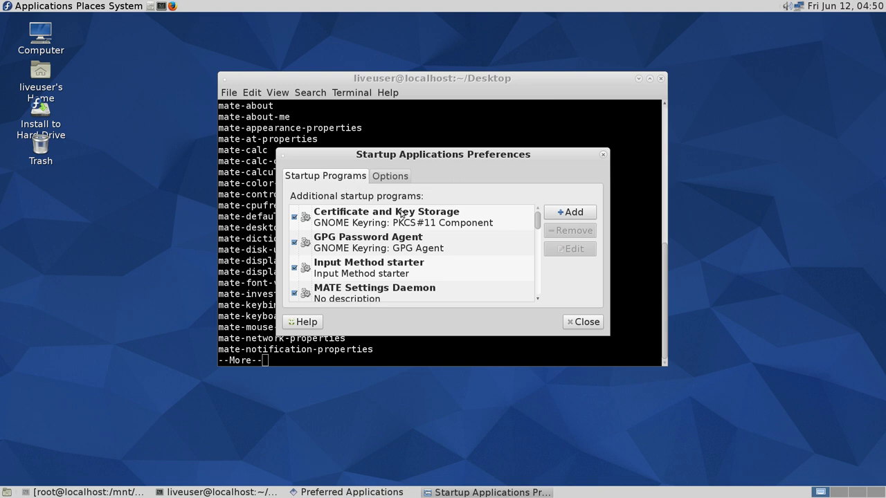
{"action": "scroll", "coordinate": [401, 214], "scroll_direction": "down", "scroll_amount": 10}
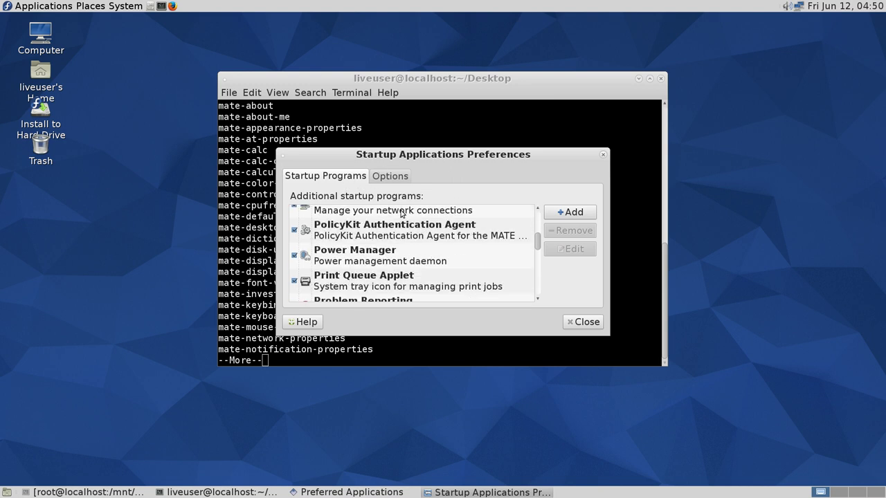
{"action": "left_click", "coordinate": [390, 176]}
{"action": "left_click", "coordinate": [582, 321]}
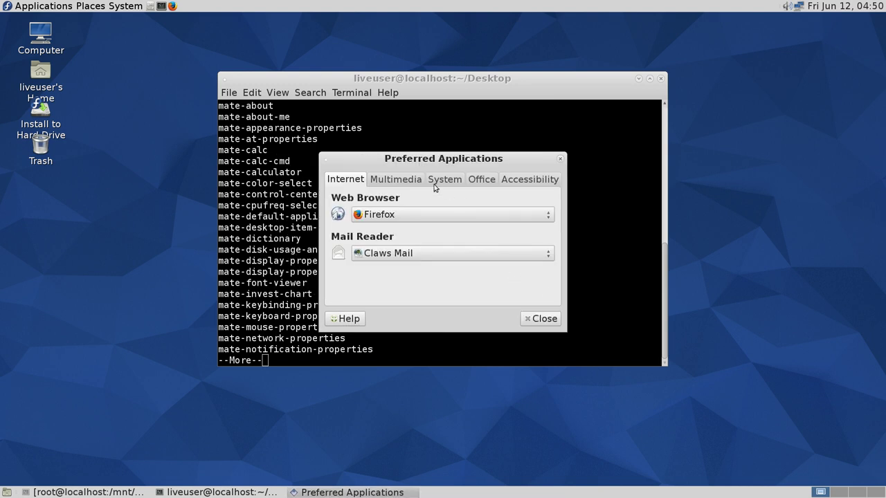
Review the Multimedia, System, Office and Accessibility defaults in Preferred Applications and close the window.
{"action": "left_click", "coordinate": [400, 182]}
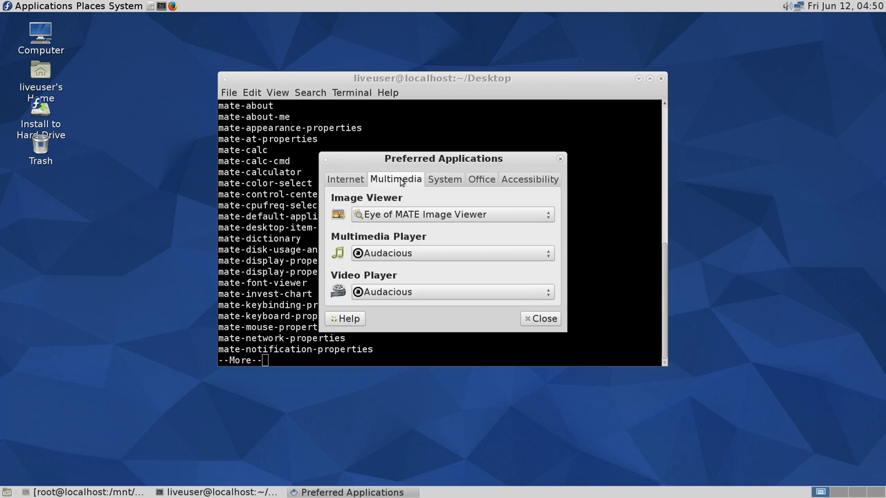
{"action": "left_click", "coordinate": [443, 180]}
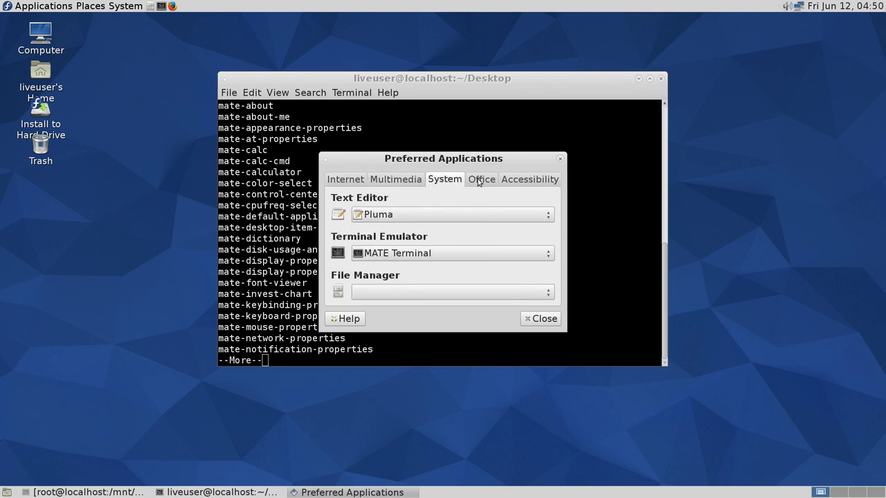
{"action": "left_click", "coordinate": [481, 180]}
{"action": "left_click", "coordinate": [459, 213]}
{"action": "left_click", "coordinate": [459, 214]}
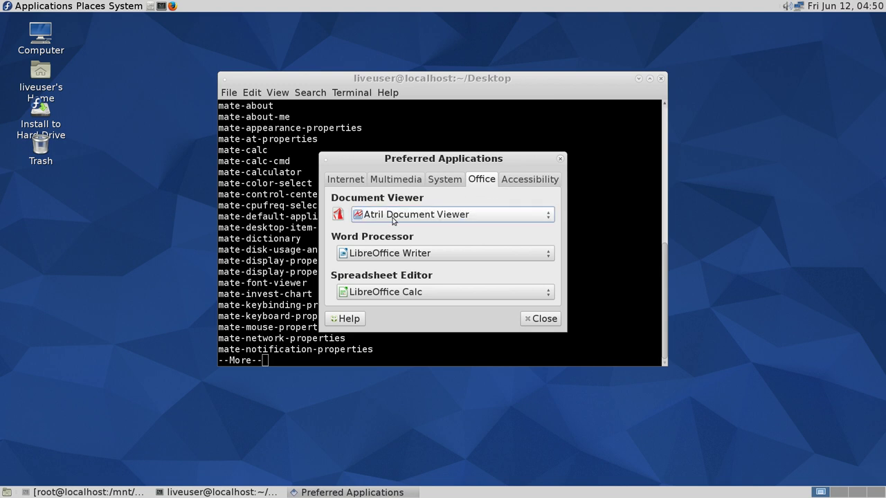
{"action": "left_click", "coordinate": [524, 179]}
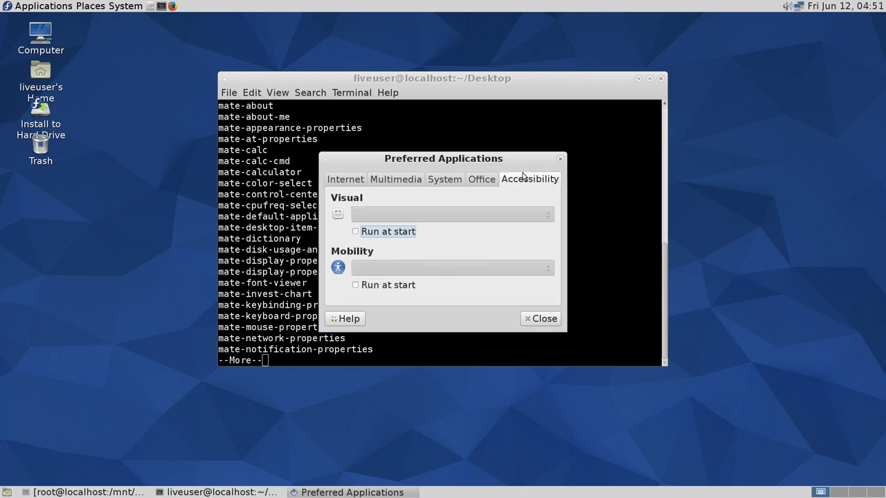
{"action": "left_click", "coordinate": [540, 318]}
View the Assistive Technologies preferences and close them.
{"action": "left_click", "coordinate": [124, 5]}
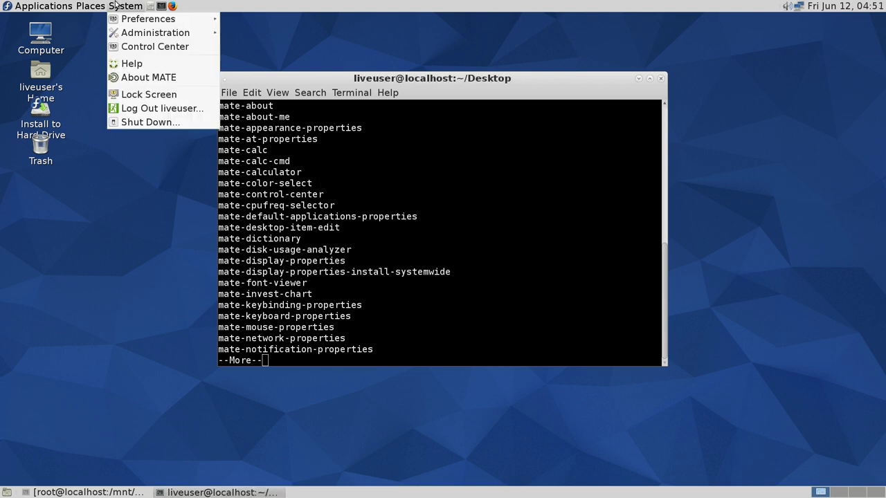
{"action": "mouse_move", "coordinate": [138, 22]}
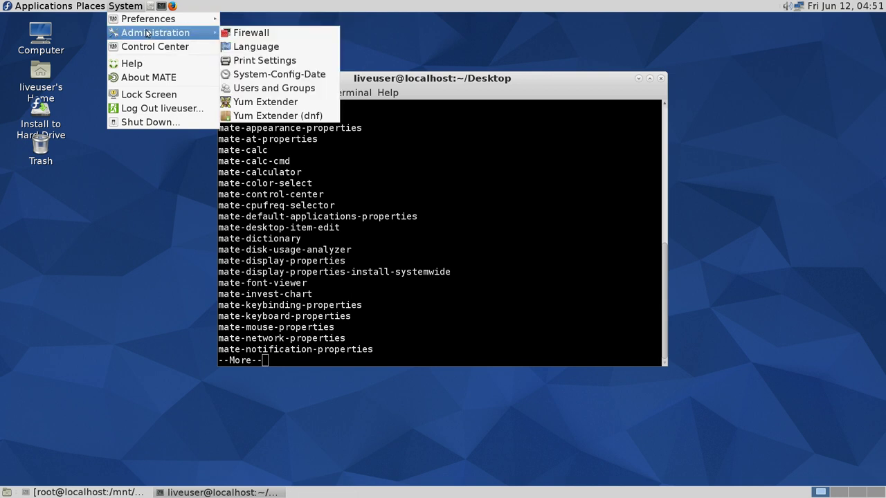
{"action": "mouse_move", "coordinate": [243, 64]}
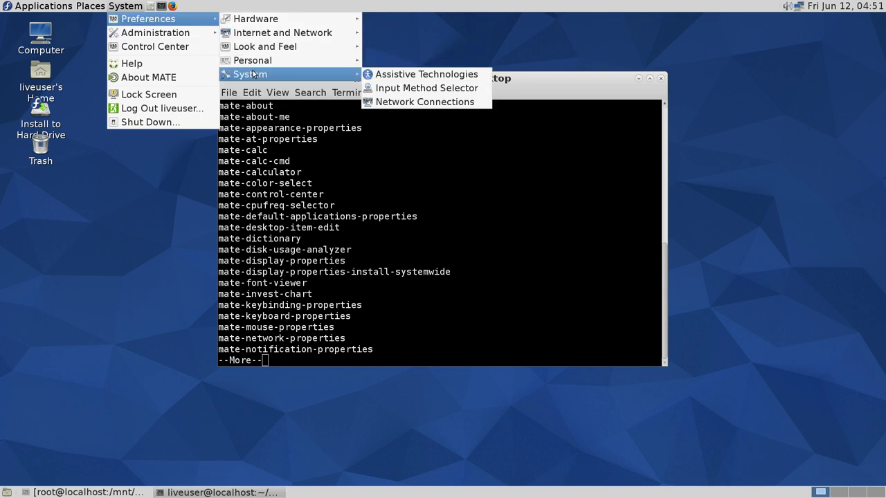
{"action": "left_click", "coordinate": [385, 74]}
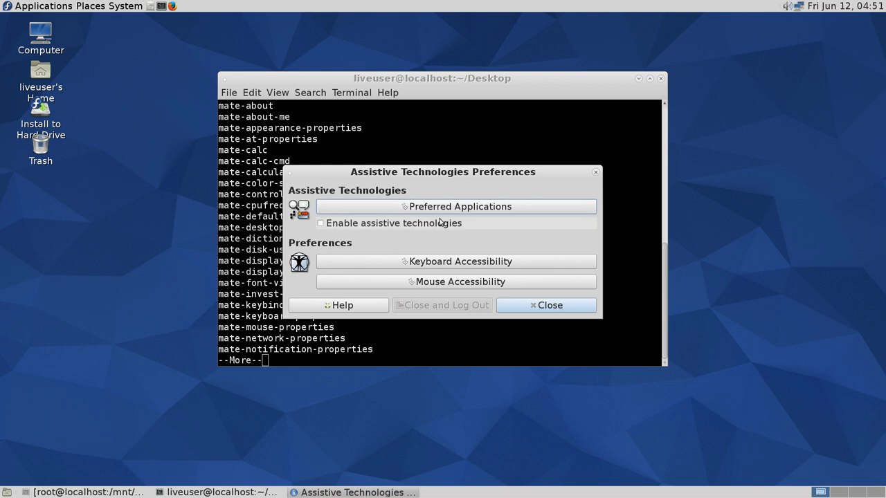
{"action": "left_click", "coordinate": [531, 305]}
Open the Firewall configuration and look at its zones, including the trusted zone.
{"action": "left_click", "coordinate": [136, 6]}
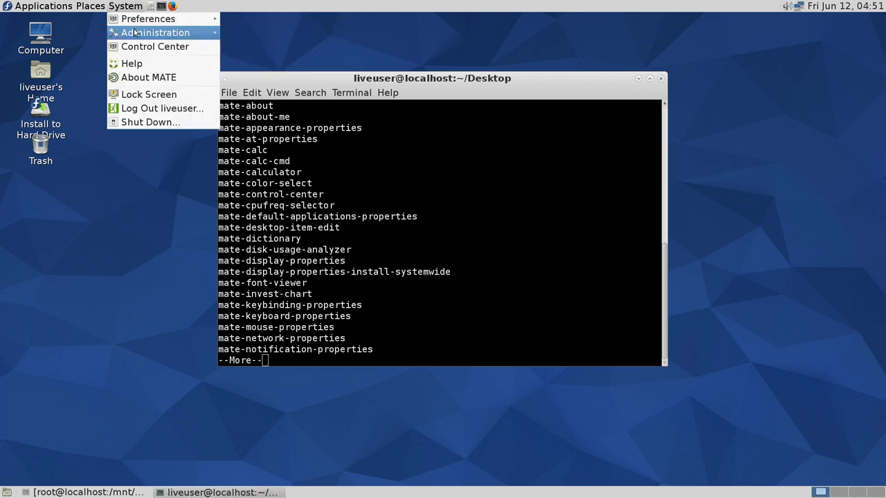
{"action": "mouse_move", "coordinate": [135, 33]}
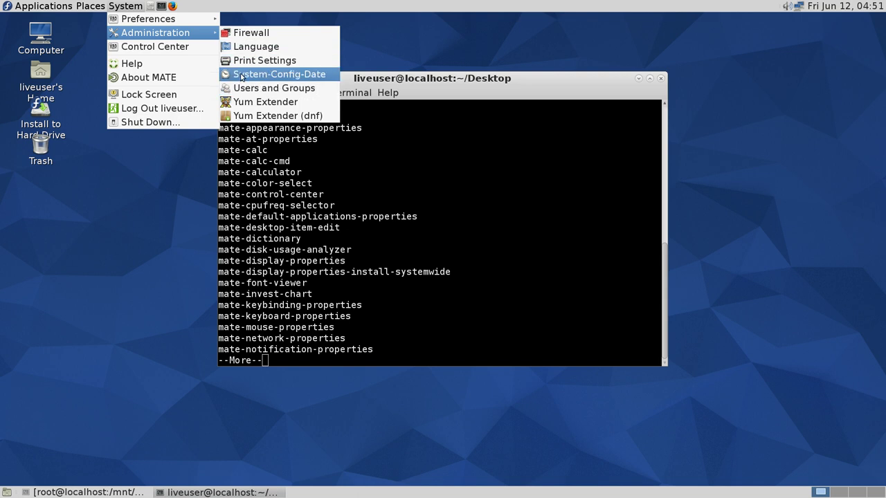
{"action": "left_click", "coordinate": [252, 32]}
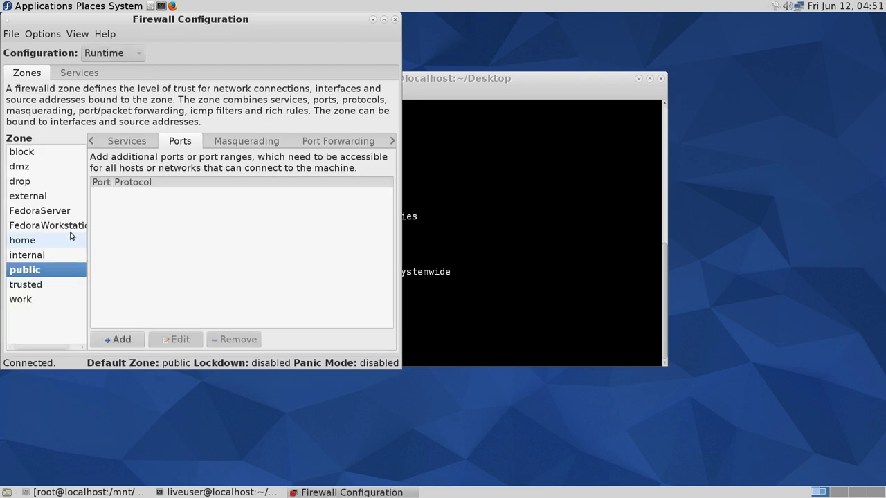
{"action": "left_click", "coordinate": [72, 239]}
{"action": "left_click", "coordinate": [43, 284]}
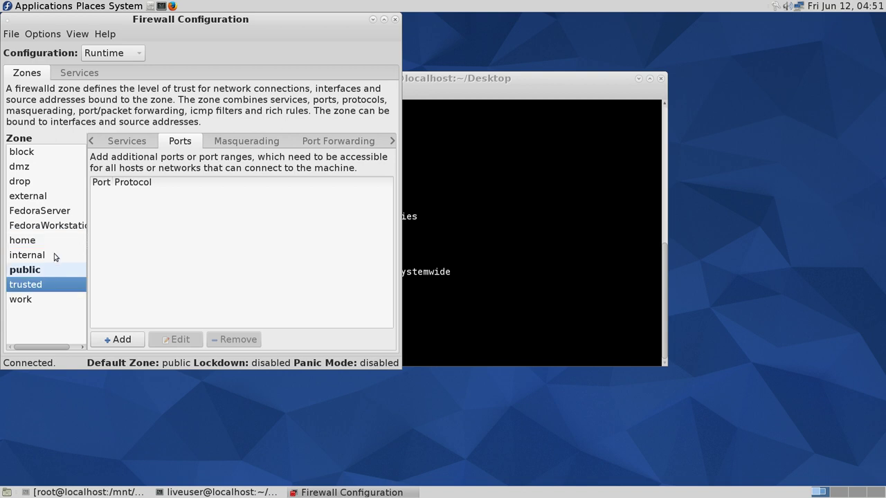
View the firewall services under the Permanent and Runtime configurations and close Firewall Configuration.
{"action": "left_click", "coordinate": [92, 77]}
{"action": "left_click", "coordinate": [123, 54]}
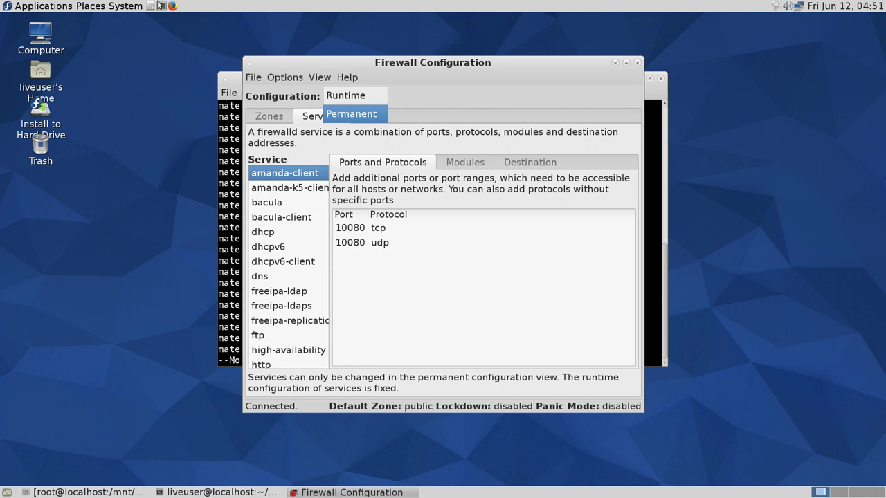
{"action": "left_click", "coordinate": [126, 6]}
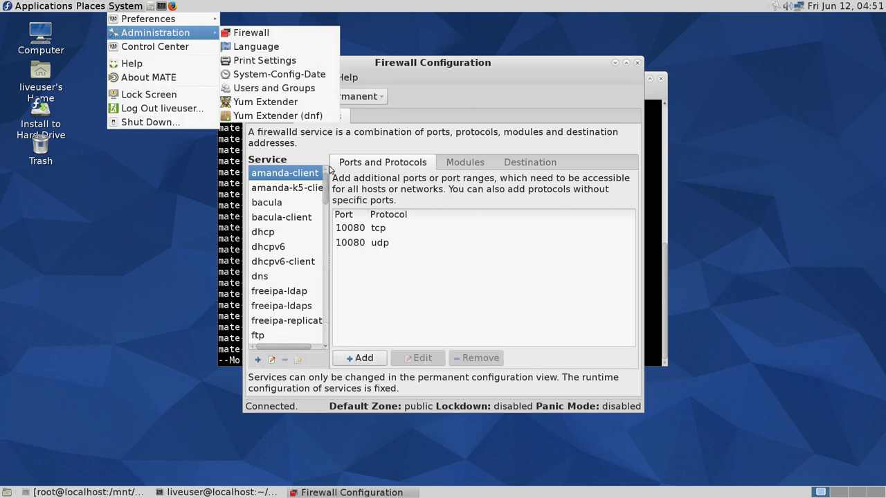
{"action": "left_click", "coordinate": [361, 99]}
{"action": "left_click", "coordinate": [362, 99]}
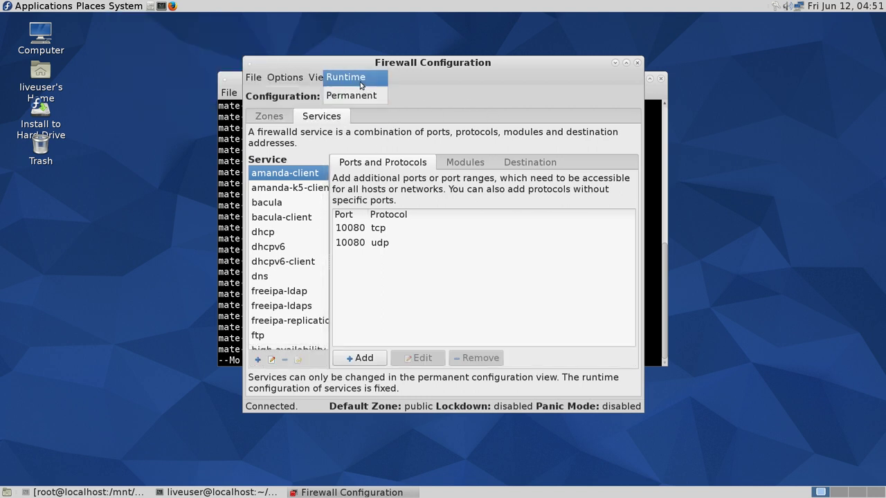
{"action": "key", "text": "Return"}
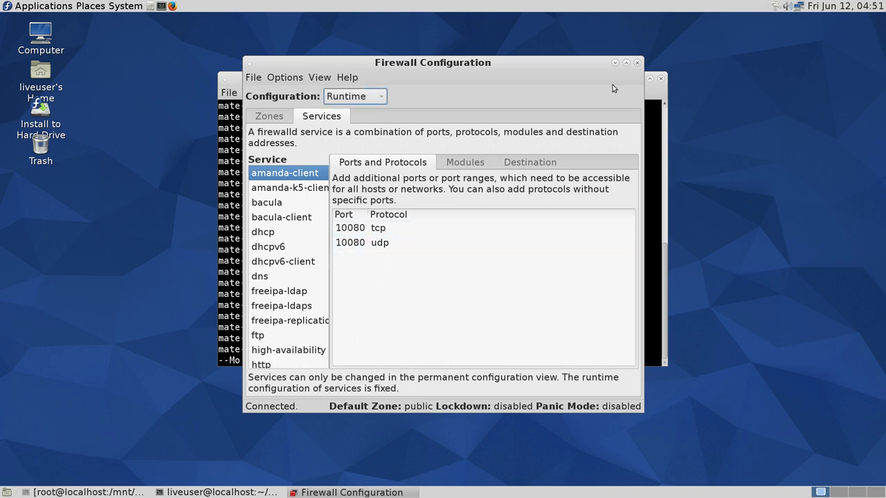
{"action": "left_click", "coordinate": [638, 63]}
Look over the available preference and administration categories and open System-Config-Date.
{"action": "left_click", "coordinate": [125, 5]}
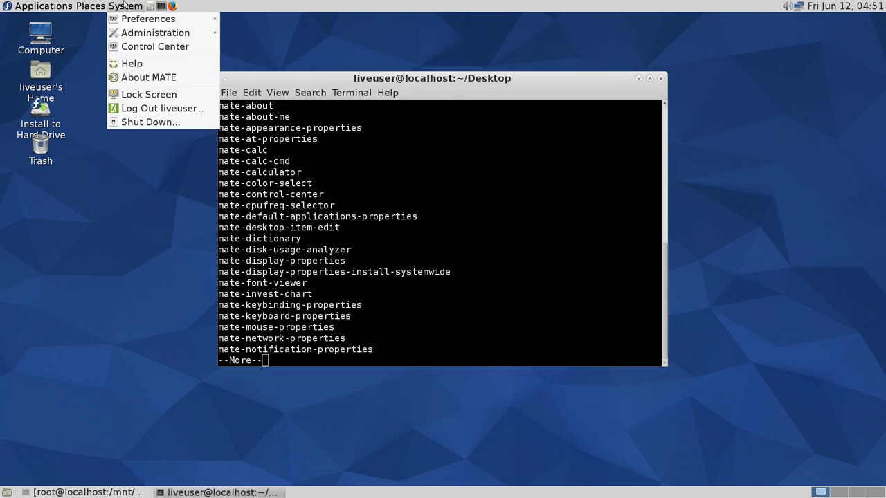
{"action": "mouse_move", "coordinate": [126, 23]}
{"action": "mouse_move", "coordinate": [240, 26]}
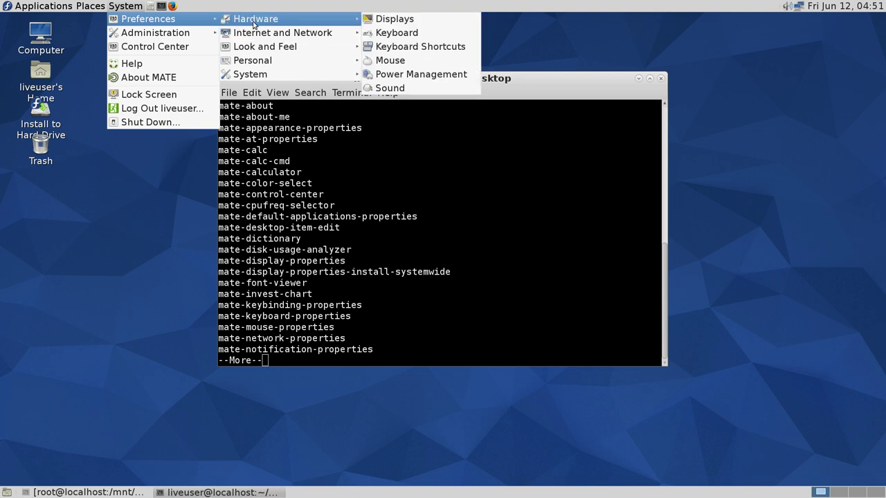
{"action": "mouse_move", "coordinate": [256, 55]}
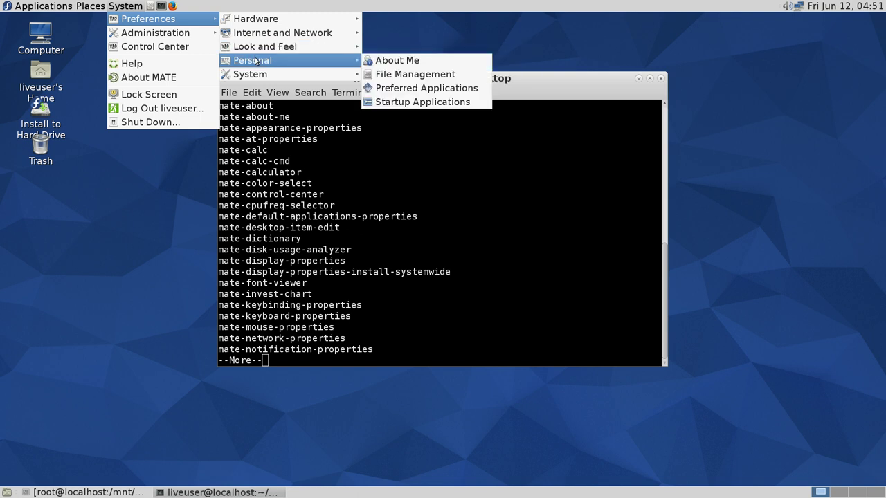
{"action": "mouse_move", "coordinate": [267, 75]}
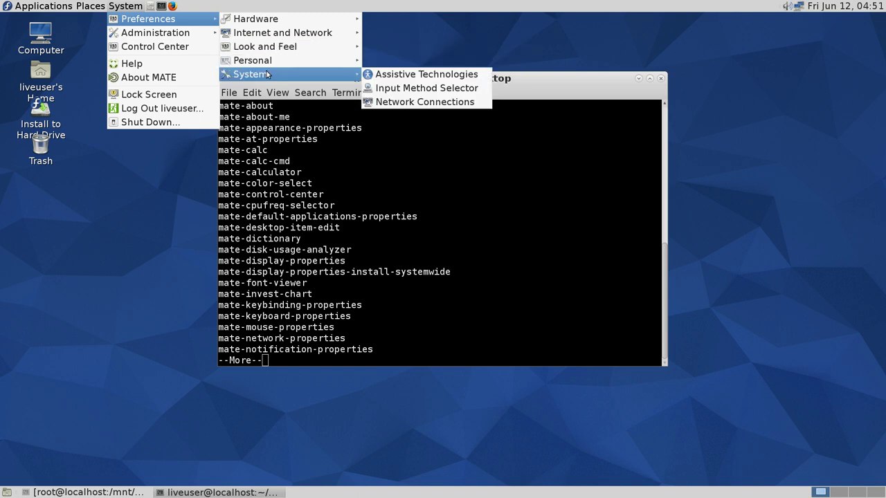
{"action": "mouse_move", "coordinate": [178, 32]}
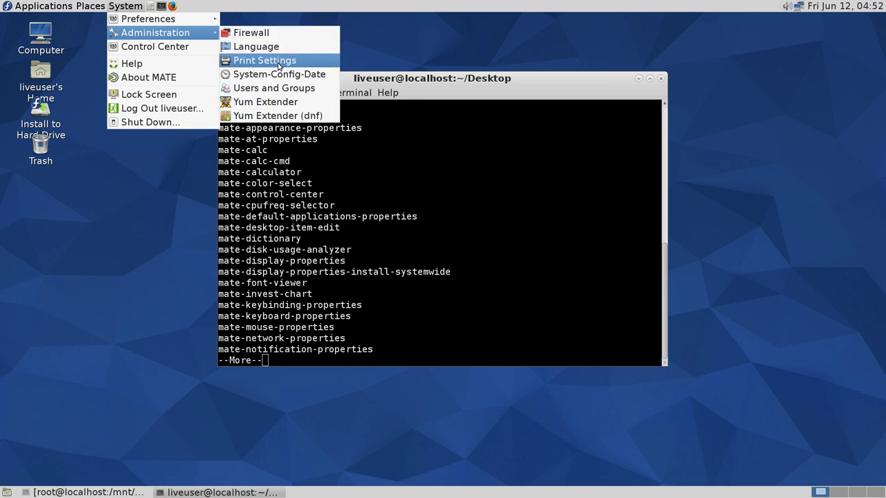
{"action": "left_click", "coordinate": [279, 74]}
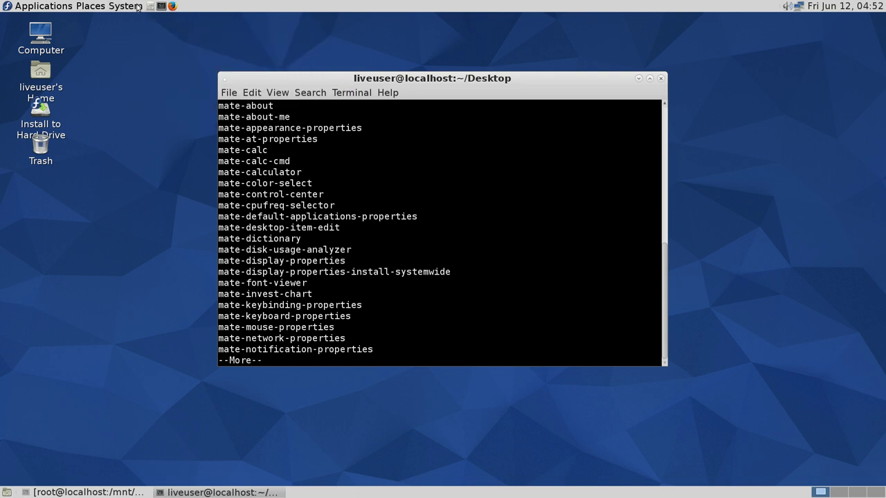
Browse the time zone cities, select Ojinaga, and close the date and time configuration without applying it.
{"action": "left_click", "coordinate": [103, 38]}
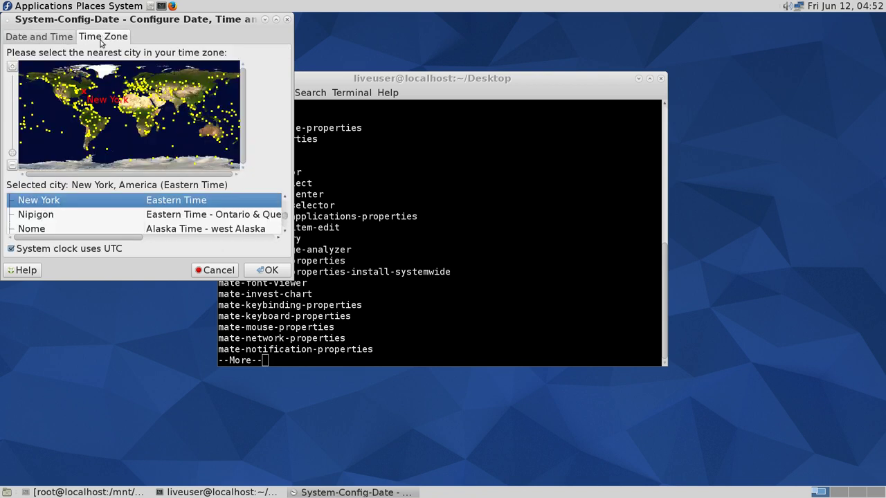
{"action": "left_click", "coordinate": [187, 217]}
{"action": "left_click", "coordinate": [186, 231]}
{"action": "scroll", "coordinate": [177, 222], "scroll_direction": "down", "scroll_amount": 5}
{"action": "left_click", "coordinate": [179, 198]}
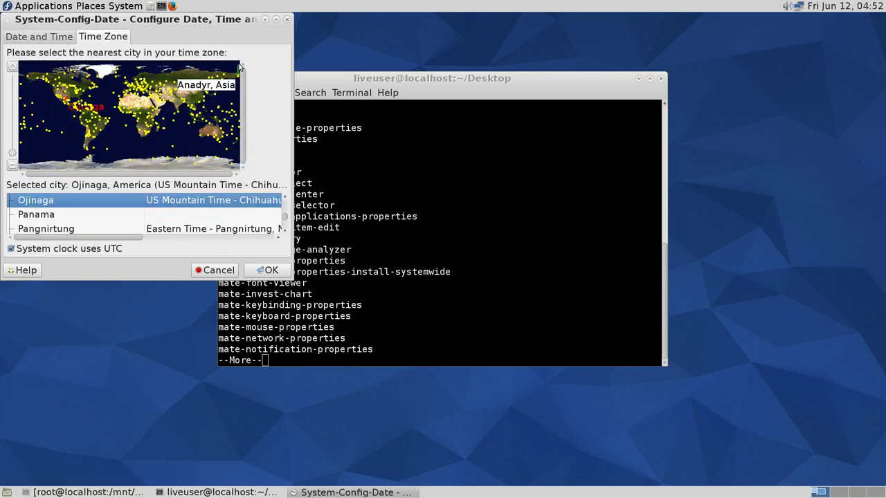
{"action": "left_click", "coordinate": [286, 19]}
Try to launch Yum Extender (dnf) and dismiss the problem notifications.
{"action": "left_click", "coordinate": [138, 6]}
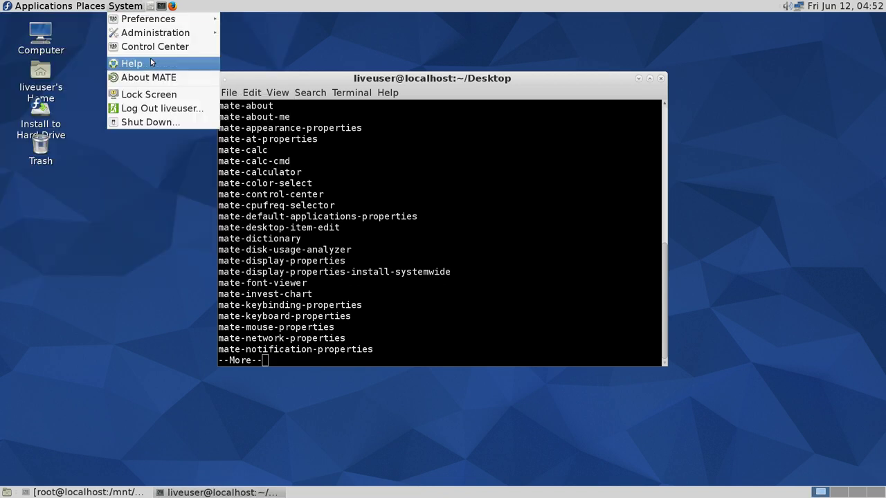
{"action": "mouse_move", "coordinate": [170, 21]}
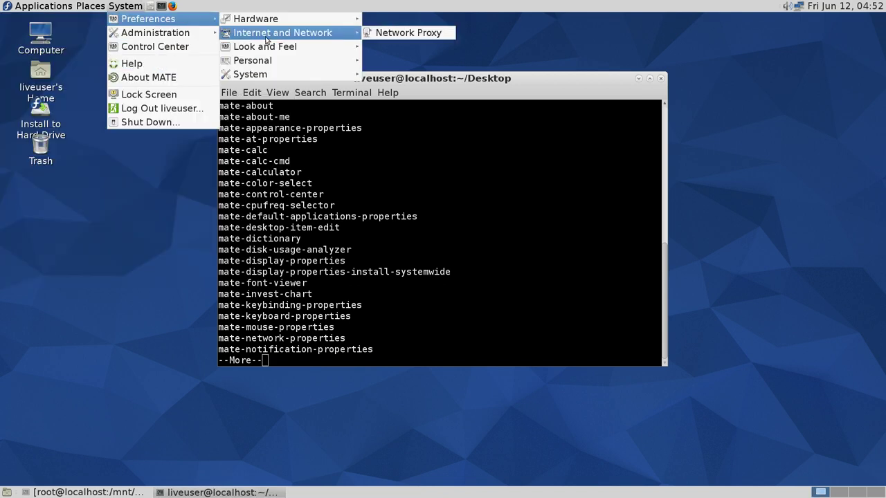
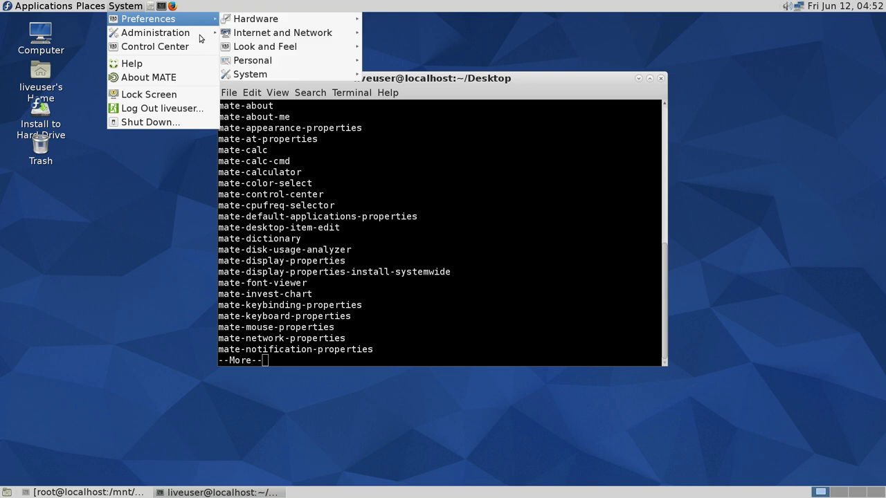
{"action": "mouse_move", "coordinate": [201, 34]}
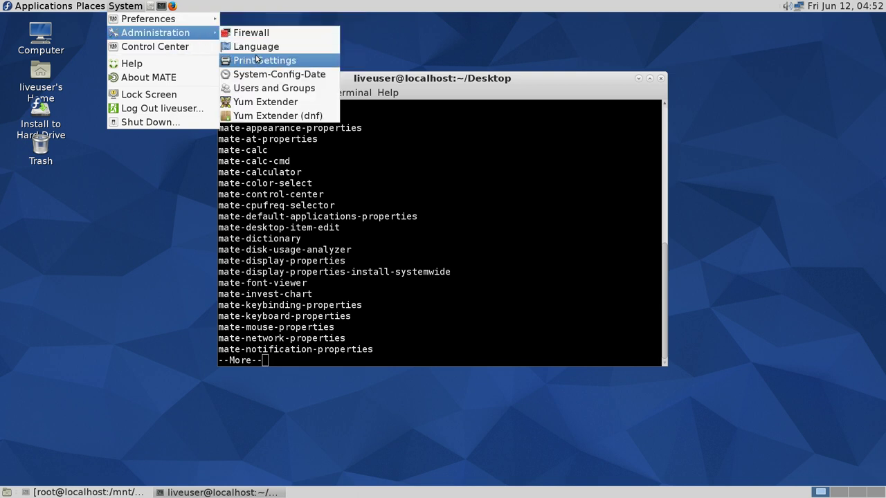
{"action": "left_click", "coordinate": [293, 116]}
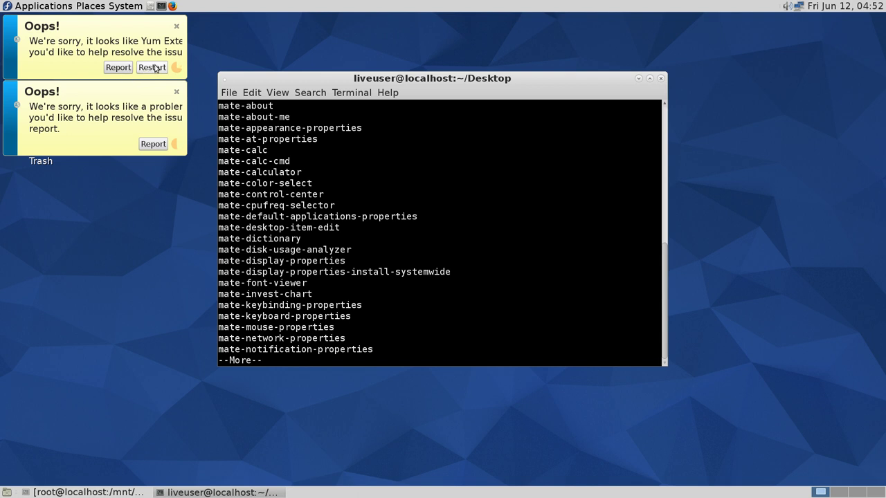
{"action": "left_click", "coordinate": [126, 71]}
{"action": "left_click", "coordinate": [148, 74]}
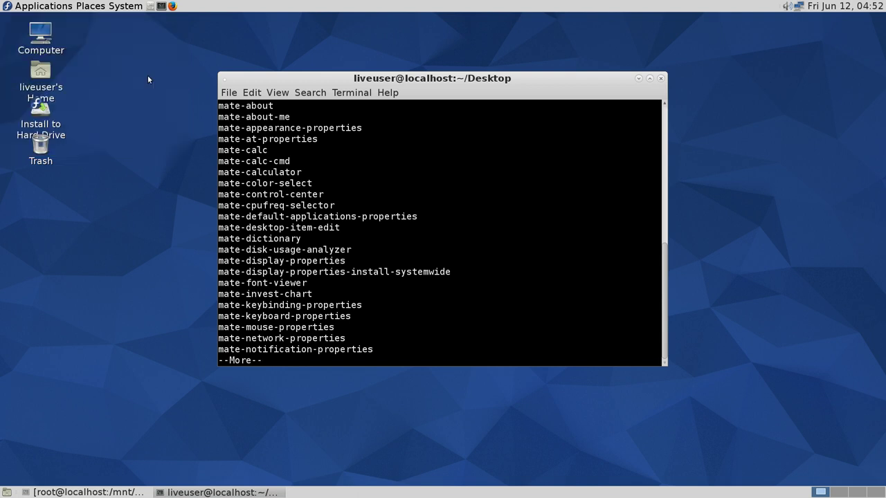
Launch Yum Extender and move its main window and update progress dialog toward the middle of the desktop.
{"action": "left_click", "coordinate": [132, 7]}
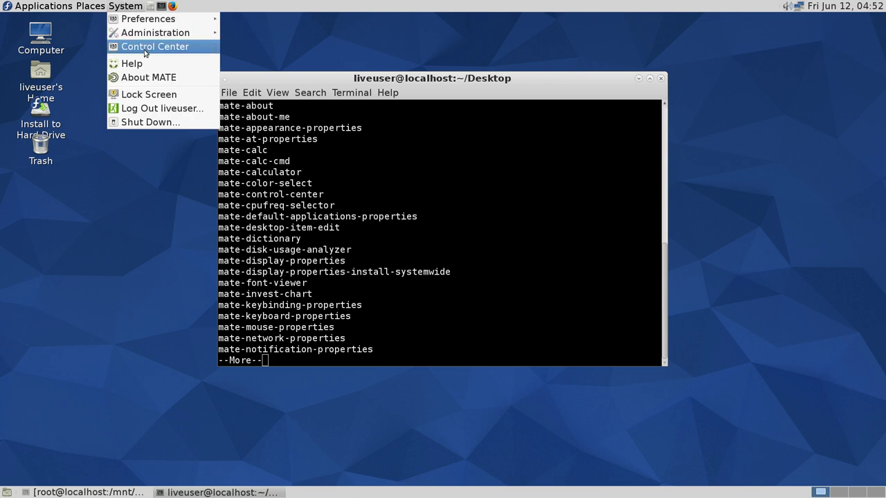
{"action": "mouse_move", "coordinate": [150, 36]}
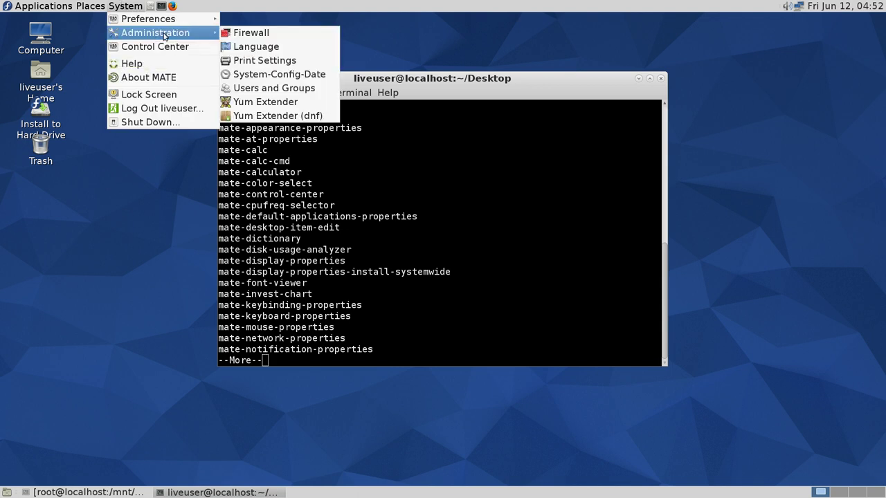
{"action": "left_click", "coordinate": [254, 102]}
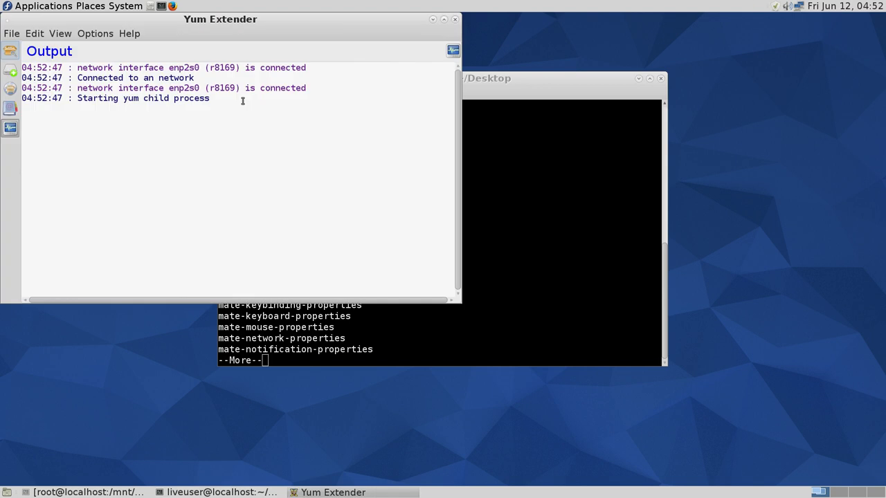
{"action": "left_click_drag", "start_coordinate": [190, 25], "coordinate": [422, 103]}
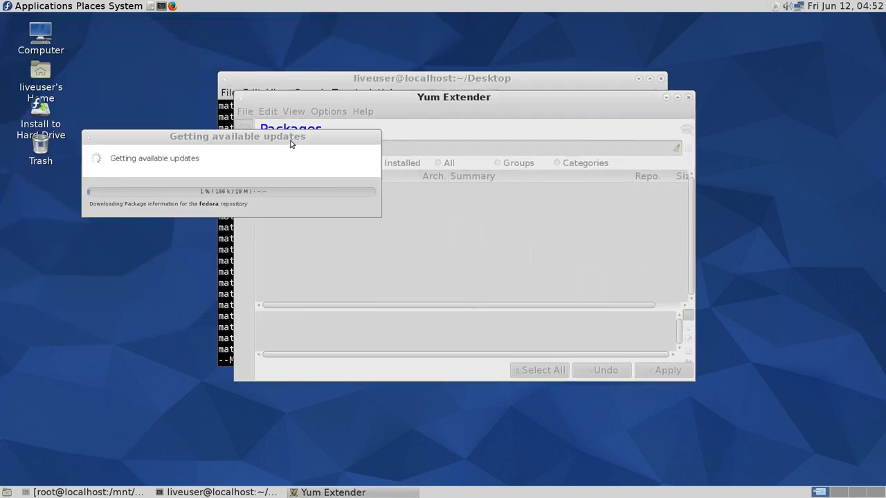
{"action": "left_click_drag", "start_coordinate": [291, 141], "coordinate": [520, 216]}
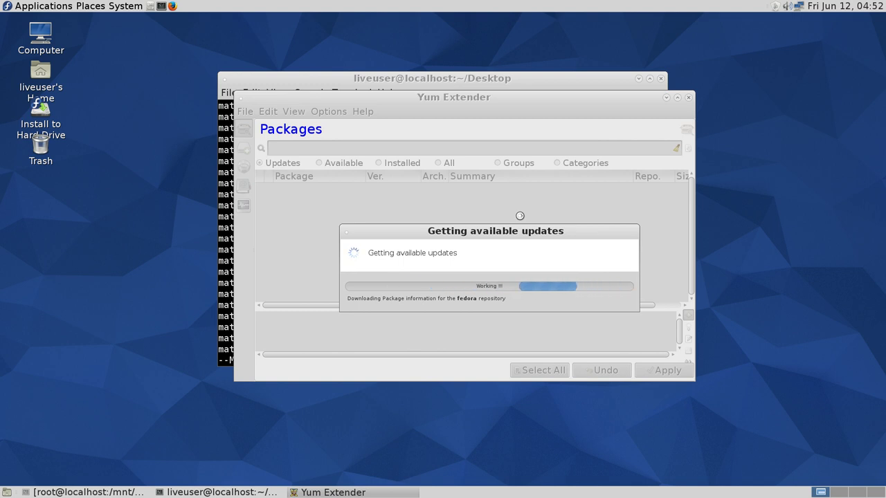
Open the Control Center and look through its Personal, Internet and Network, Hardware, System and Other items.
{"action": "left_click", "coordinate": [128, 6]}
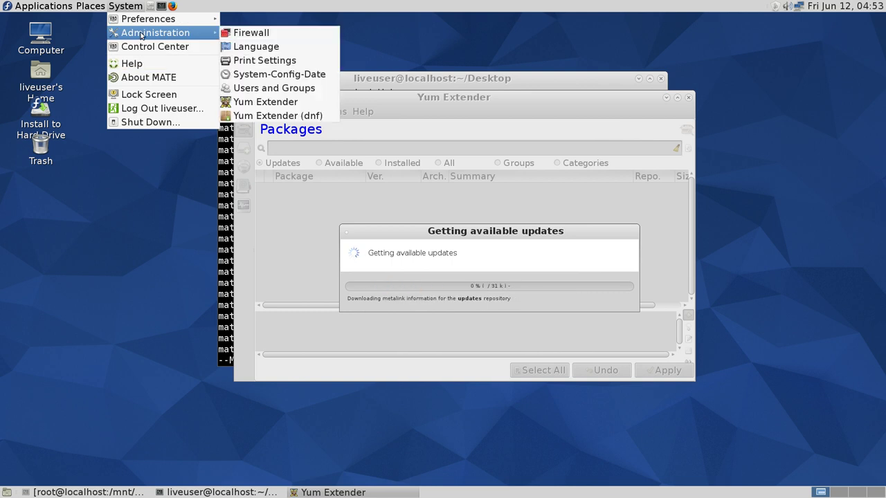
{"action": "left_click", "coordinate": [139, 46]}
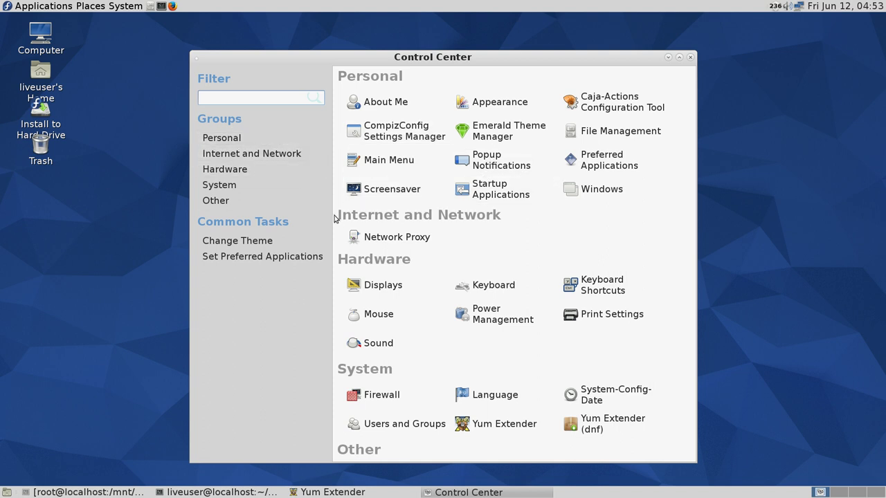
{"action": "left_click", "coordinate": [386, 346]}
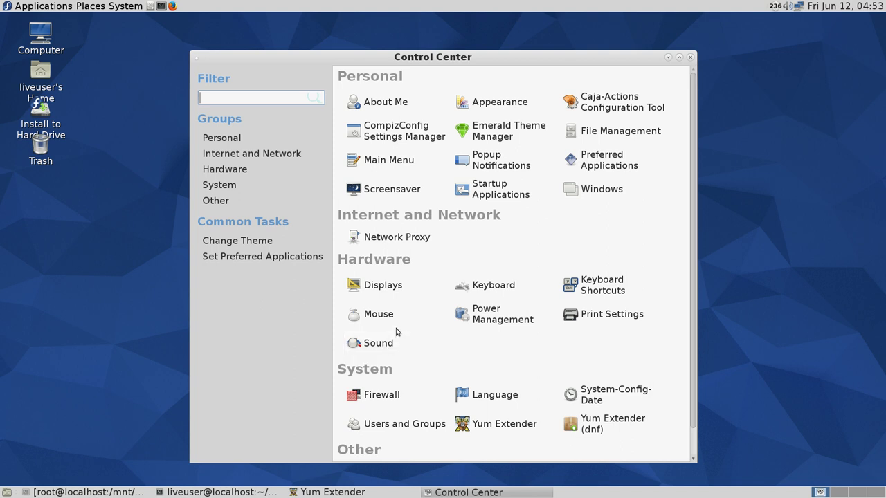
{"action": "left_click", "coordinate": [402, 173]}
{"action": "left_click", "coordinate": [444, 173]}
{"action": "left_click", "coordinate": [529, 173]}
{"action": "left_click", "coordinate": [556, 356]}
{"action": "scroll", "coordinate": [399, 354], "scroll_direction": "down", "scroll_amount": 1}
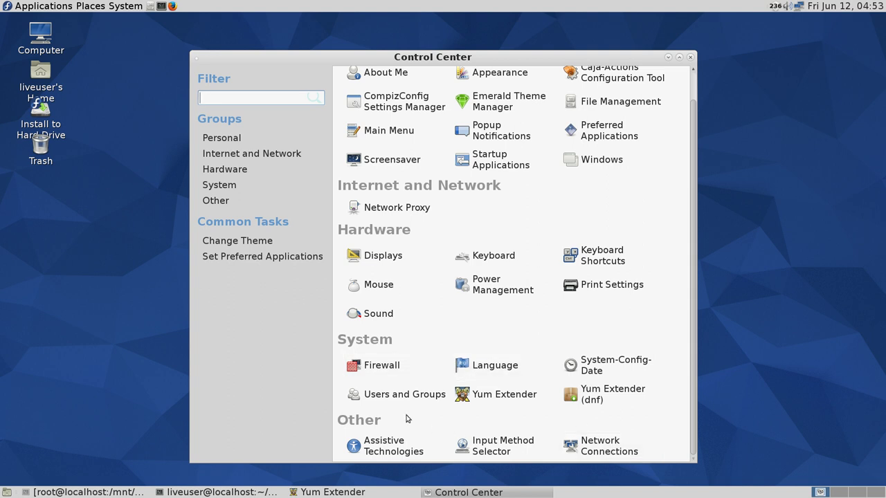
Jump between the Control Center's groups, ending with the Hardware group highlighted.
{"action": "left_click", "coordinate": [267, 205]}
{"action": "left_click", "coordinate": [246, 186]}
{"action": "left_click", "coordinate": [244, 171]}
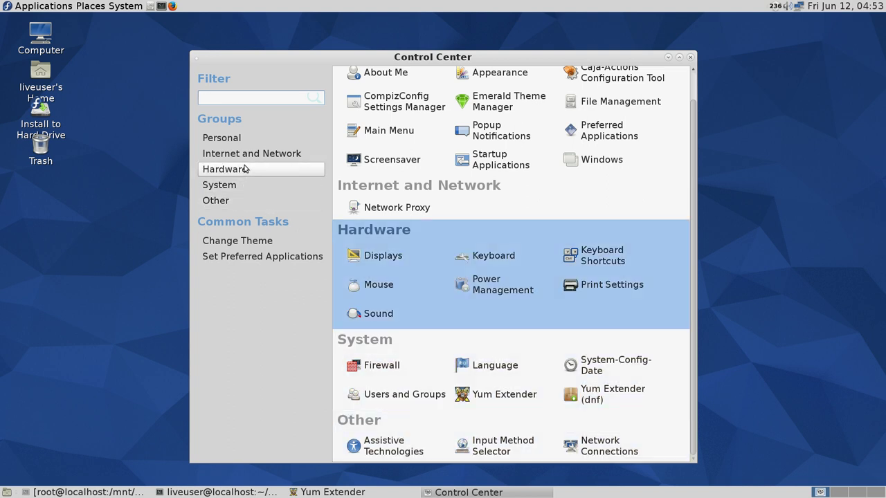
Launch the Set Preferred Applications and Change Theme common tasks and close the Appearance Preferences.
{"action": "left_click", "coordinate": [257, 257]}
{"action": "left_click", "coordinate": [247, 242]}
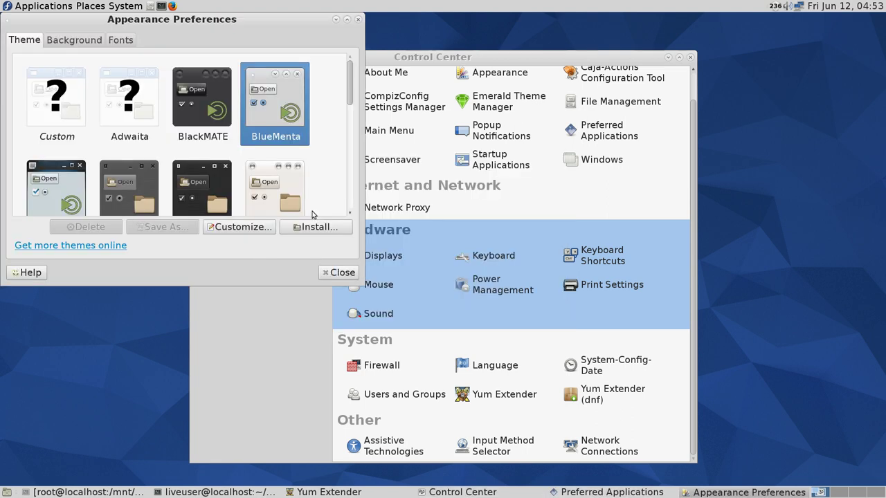
{"action": "left_click", "coordinate": [358, 20]}
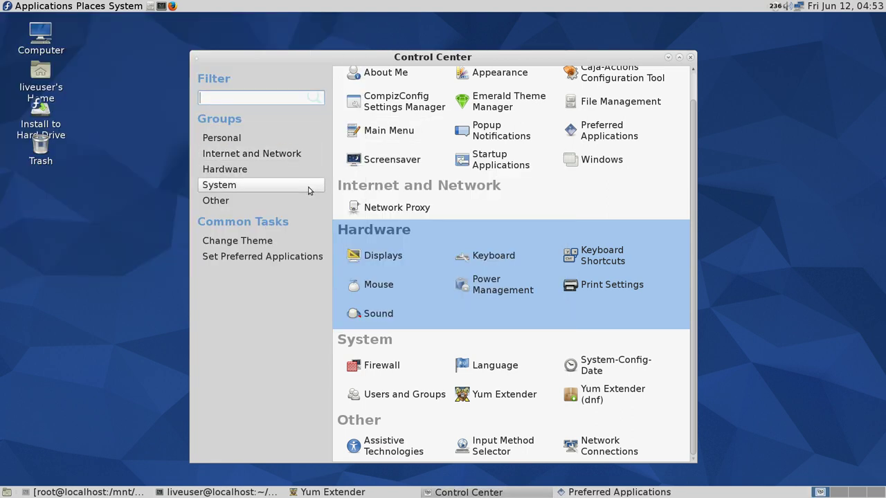
Open Preferred Applications from the Control Center's Personal group and close that extra window along with the Control Center.
{"action": "left_click", "coordinate": [602, 132]}
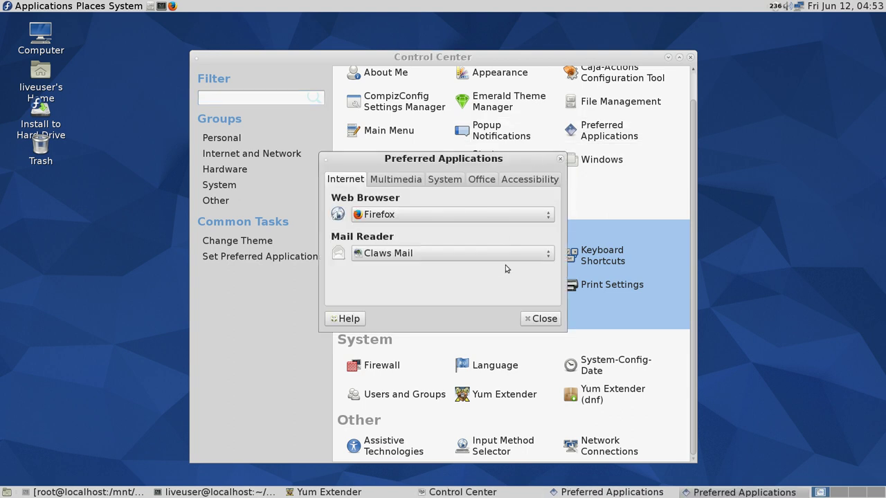
{"action": "left_click", "coordinate": [540, 317]}
{"action": "left_click", "coordinate": [692, 57]}
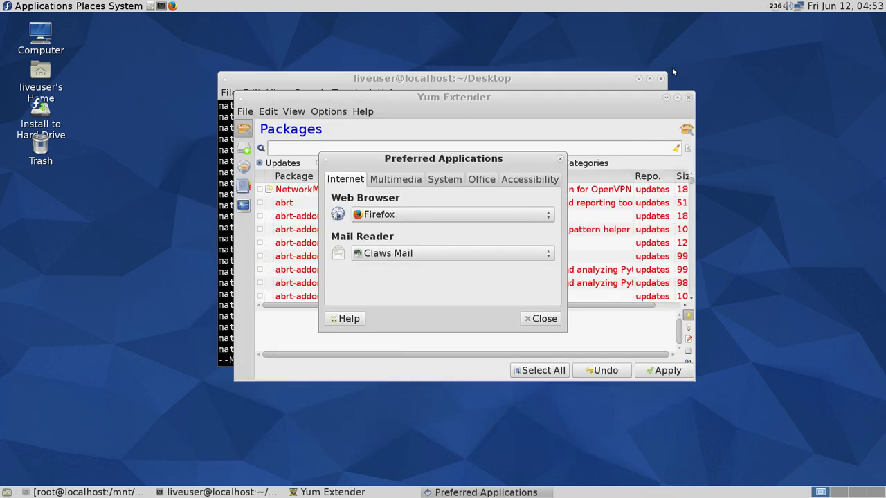
Look through the Multimedia, System, Office and Accessibility settings of Preferred Applications and close the dialog.
{"action": "left_click", "coordinate": [401, 184]}
{"action": "left_click", "coordinate": [436, 184]}
{"action": "left_click", "coordinate": [477, 184]}
{"action": "left_click", "coordinate": [443, 181]}
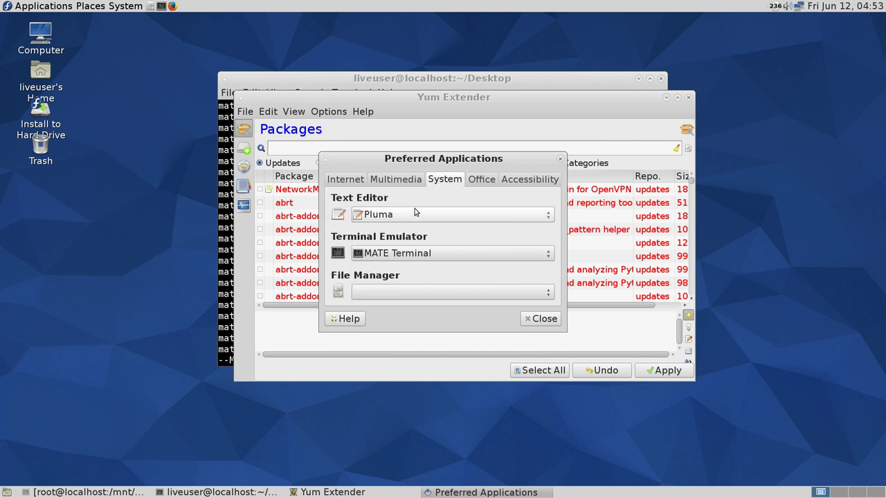
{"action": "left_click", "coordinate": [483, 178]}
{"action": "left_click", "coordinate": [527, 179]}
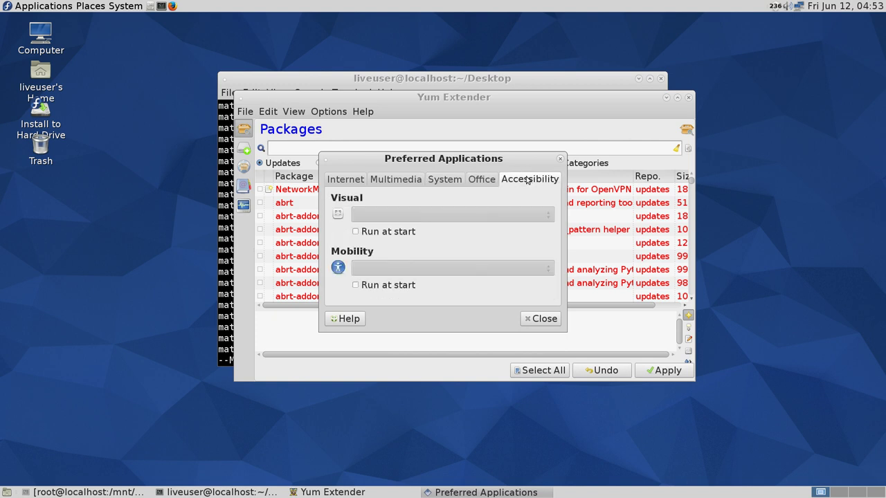
{"action": "left_click", "coordinate": [482, 179]}
{"action": "left_click", "coordinate": [539, 177]}
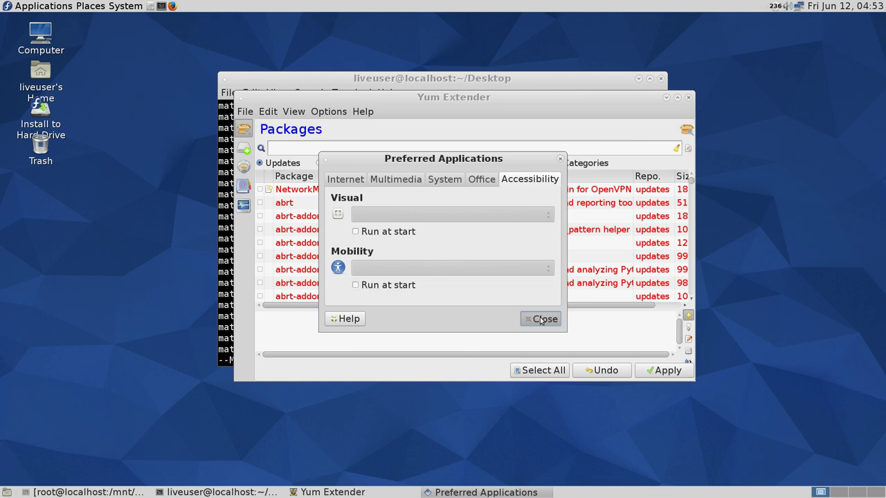
{"action": "left_click", "coordinate": [540, 318]}
Select the autocorr-en update in Yum Extender and read through its description and changelog.
{"action": "scroll", "coordinate": [432, 232], "scroll_direction": "down", "scroll_amount": 7}
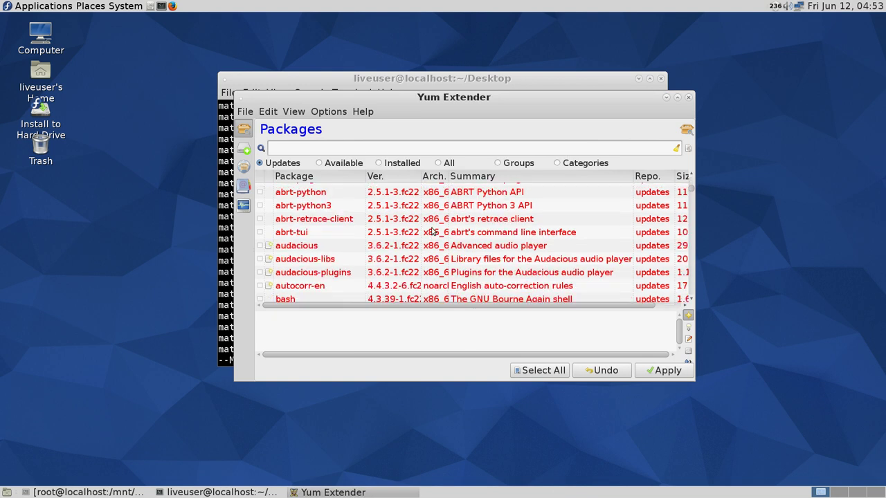
{"action": "left_click", "coordinate": [432, 232]}
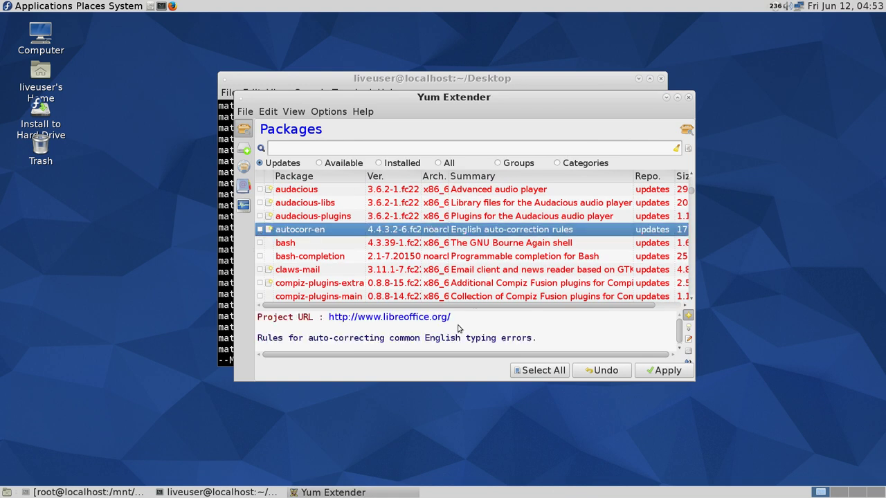
{"action": "left_click", "coordinate": [689, 338]}
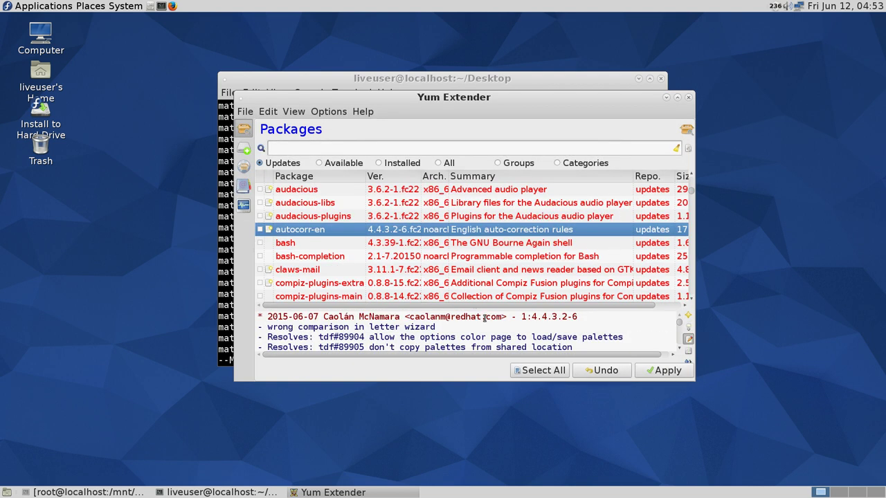
{"action": "scroll", "coordinate": [485, 317], "scroll_direction": "down", "scroll_amount": 3}
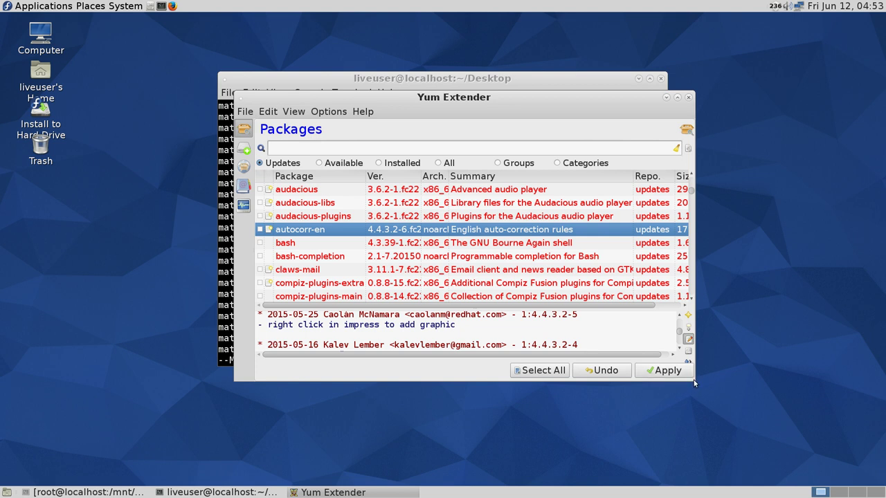
Maximize the Yum Extender window and display the changelog of the dbus update.
{"action": "left_click_drag", "start_coordinate": [543, 109], "coordinate": [516, 120]}
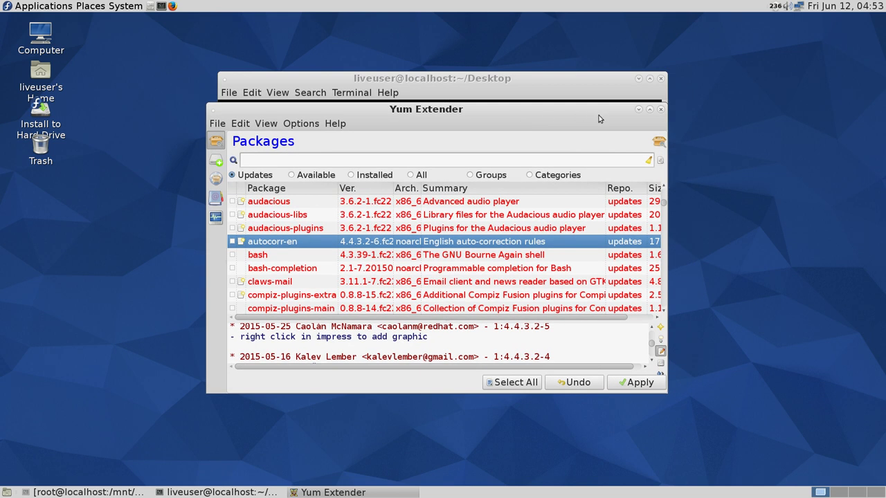
{"action": "left_click", "coordinate": [649, 110]}
{"action": "scroll", "coordinate": [354, 189], "scroll_direction": "down", "scroll_amount": 4}
{"action": "left_click", "coordinate": [291, 179]}
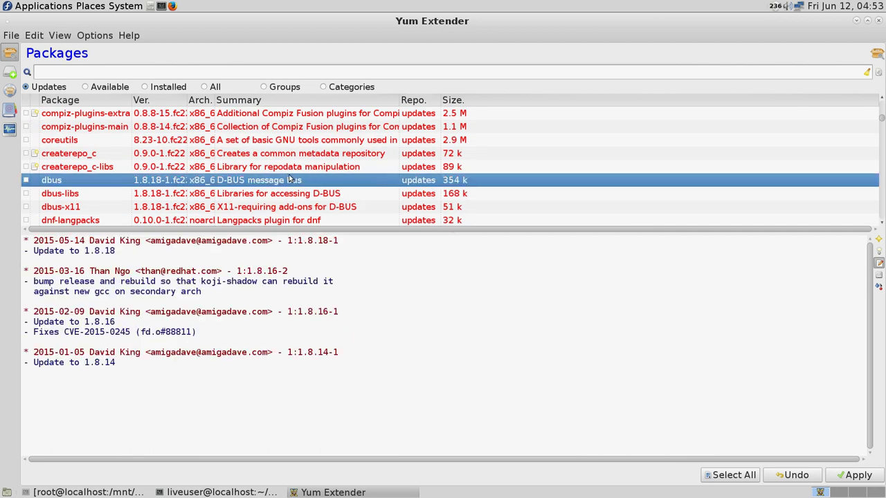
Examine the changelogs of further packages down the updates list, ending with kernel-modules, and close Yum Extender.
{"action": "scroll", "coordinate": [291, 177], "scroll_direction": "down", "scroll_amount": 8}
{"action": "scroll", "coordinate": [291, 174], "scroll_direction": "down", "scroll_amount": 3}
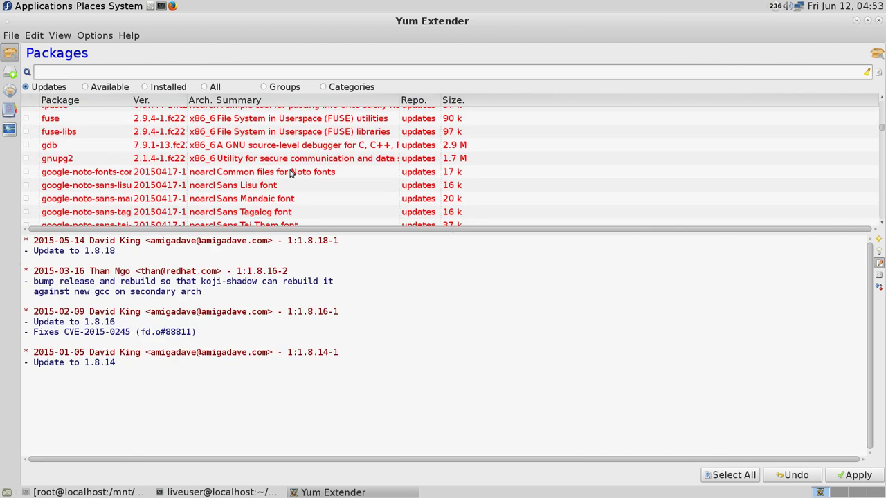
{"action": "left_click", "coordinate": [291, 173]}
{"action": "scroll", "coordinate": [291, 174], "scroll_direction": "down", "scroll_amount": 3}
{"action": "left_click", "coordinate": [291, 174]}
{"action": "scroll", "coordinate": [291, 175], "scroll_direction": "down", "scroll_amount": 5}
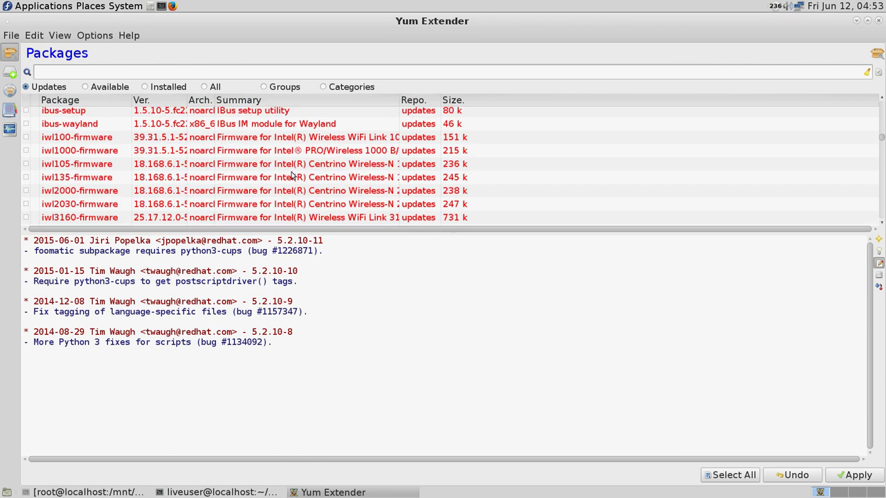
{"action": "left_click", "coordinate": [292, 175]}
{"action": "scroll", "coordinate": [291, 175], "scroll_direction": "down", "scroll_amount": 3}
{"action": "left_click", "coordinate": [292, 175]}
{"action": "scroll", "coordinate": [291, 175], "scroll_direction": "down", "scroll_amount": 3}
{"action": "scroll", "coordinate": [291, 175], "scroll_direction": "down", "scroll_amount": 2}
{"action": "left_click", "coordinate": [292, 171]}
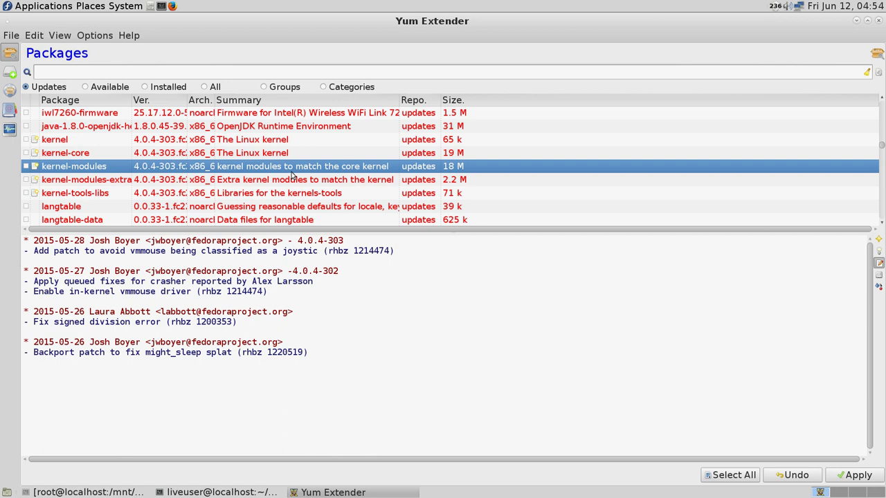
{"action": "left_click", "coordinate": [879, 21]}
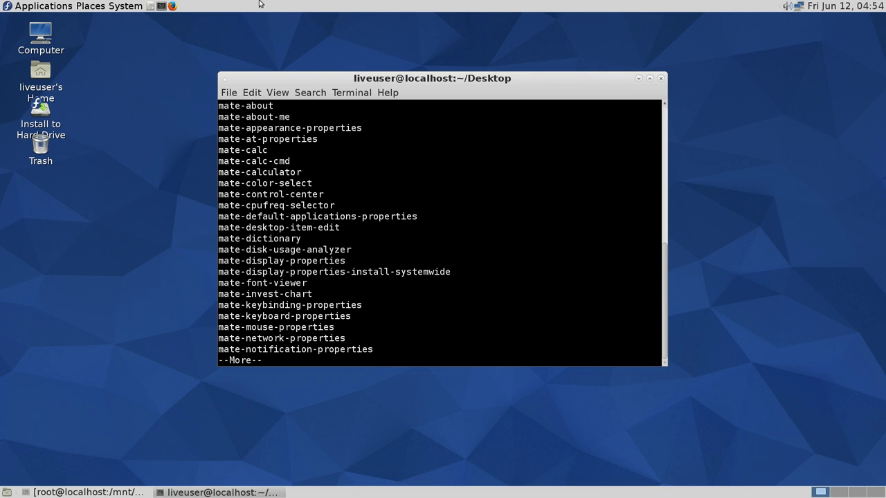
Browse the system and application categories and launch Compiz MATE GTK from the accessories.
{"action": "left_click", "coordinate": [91, 6]}
{"action": "mouse_move", "coordinate": [125, 6]}
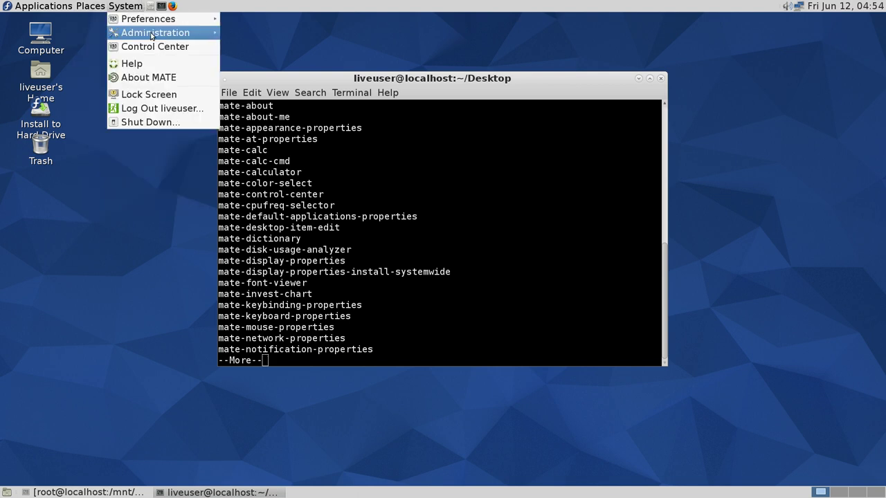
{"action": "mouse_move", "coordinate": [149, 33]}
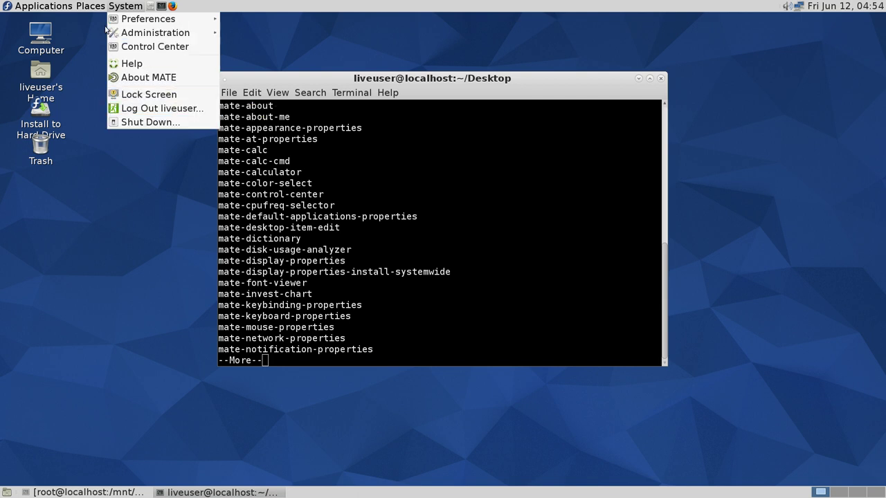
{"action": "mouse_move", "coordinate": [97, 8]}
{"action": "mouse_move", "coordinate": [65, 4]}
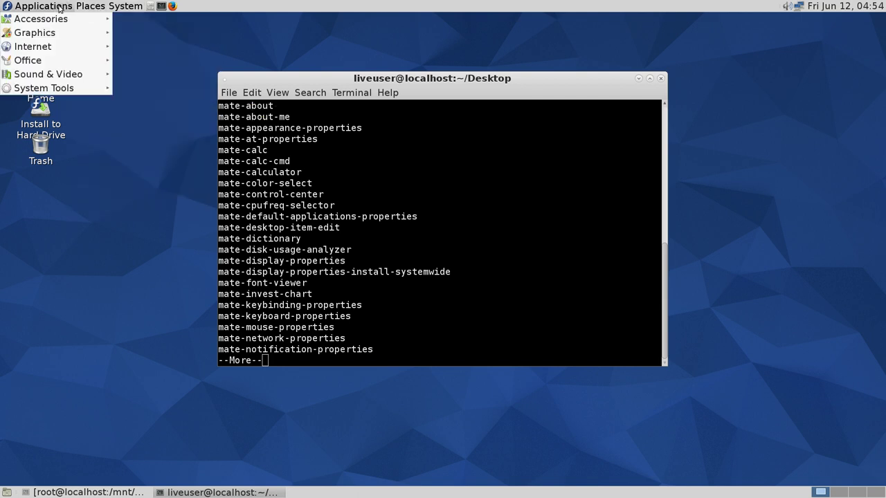
{"action": "mouse_move", "coordinate": [56, 21]}
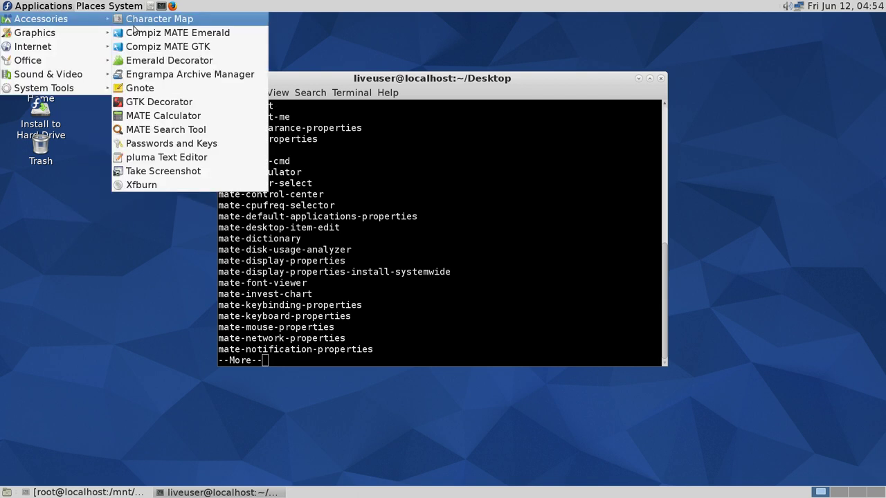
{"action": "left_click", "coordinate": [146, 46]}
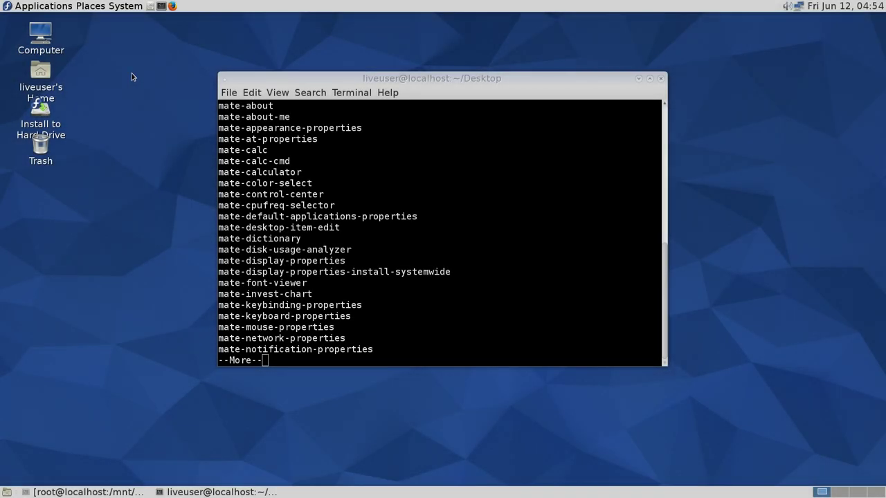
Launch Compiz MATE Emerald from the accessories.
{"action": "left_click", "coordinate": [43, 6]}
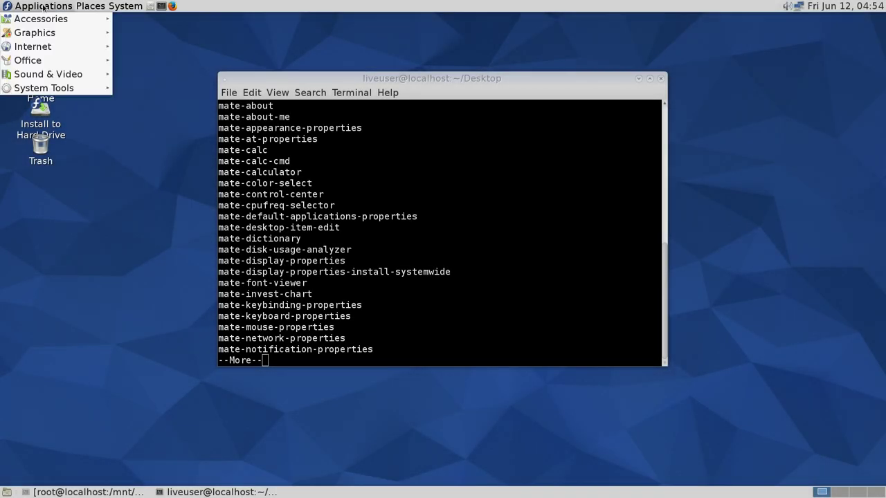
{"action": "mouse_move", "coordinate": [63, 23]}
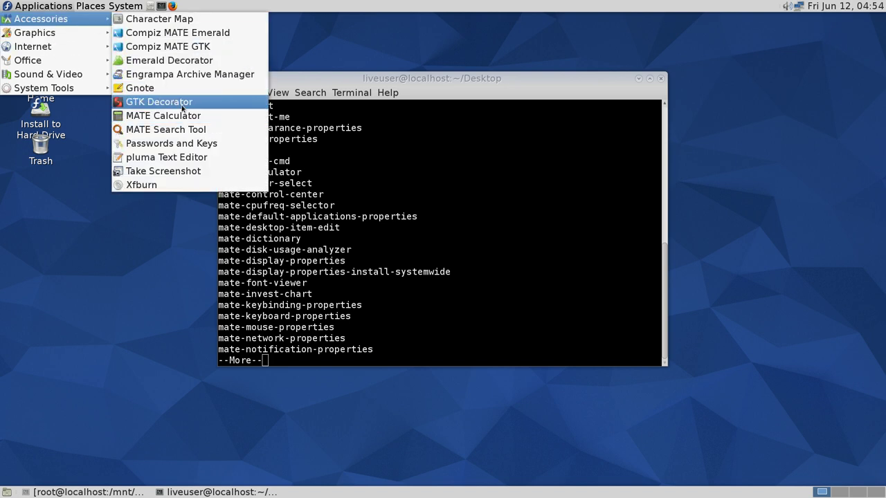
{"action": "left_click", "coordinate": [197, 36]}
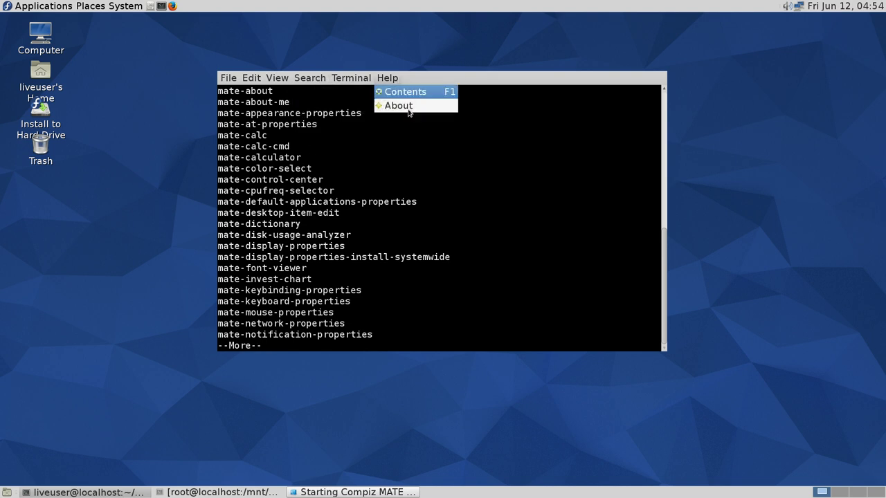
Switch from Compiz MATE Emerald back to Compiz MATE GTK.
{"action": "left_click", "coordinate": [45, 8]}
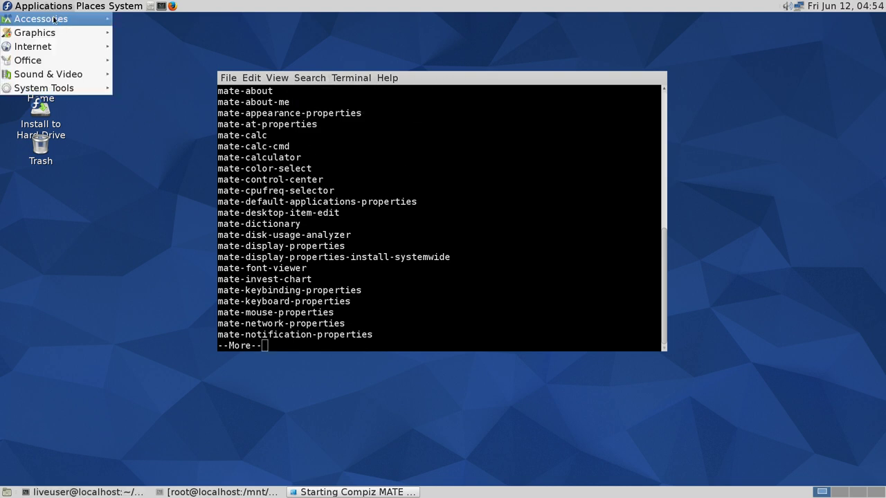
{"action": "mouse_move", "coordinate": [53, 22]}
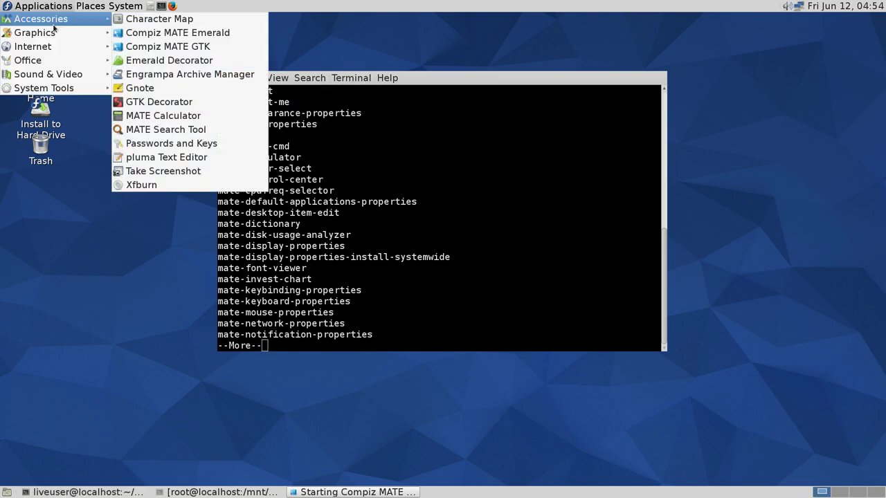
{"action": "left_click", "coordinate": [132, 47]}
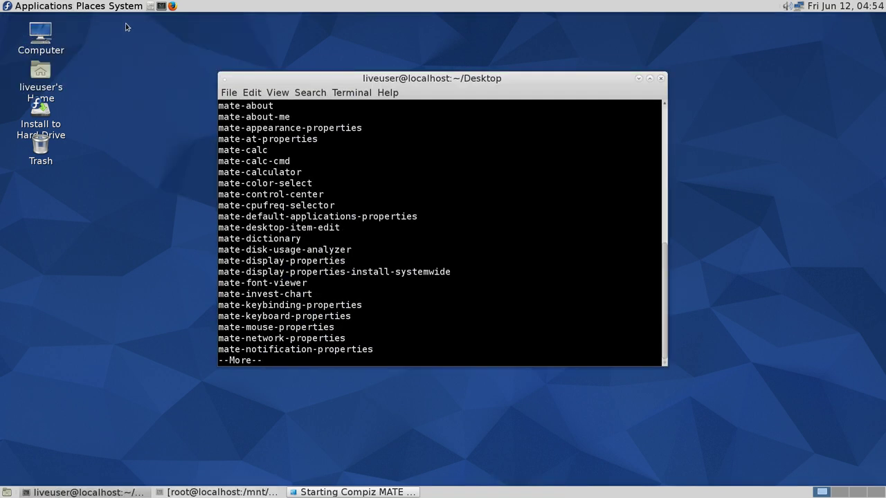
Launch the GTK Decorator from the accessories.
{"action": "left_click", "coordinate": [45, 6]}
{"action": "mouse_move", "coordinate": [78, 15]}
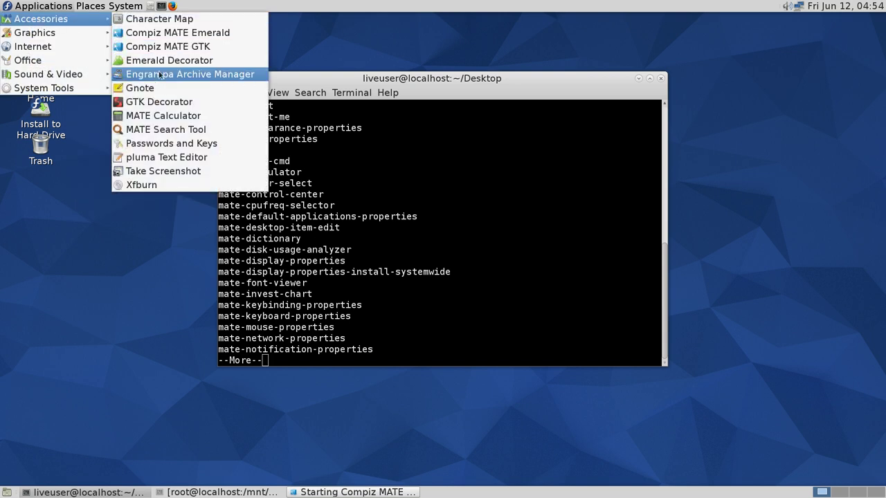
{"action": "left_click", "coordinate": [166, 102]}
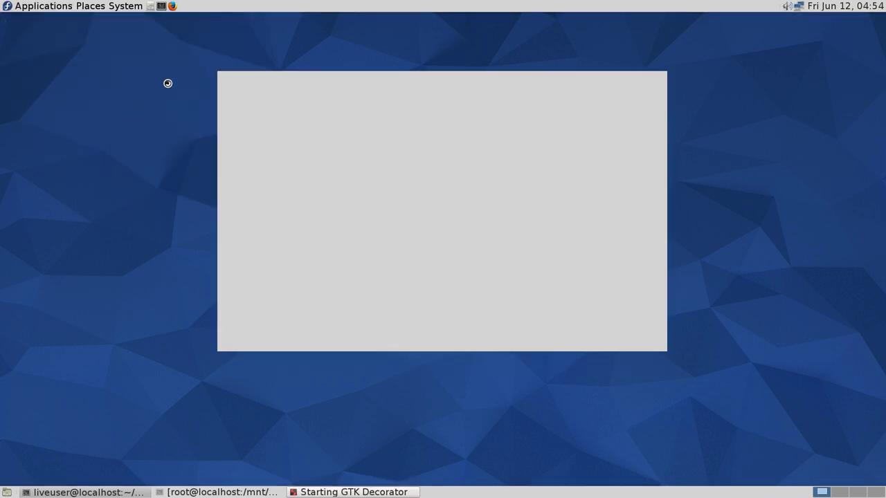
Launch Gnote and place its window over the terminal near the middle of the desktop.
{"action": "left_click", "coordinate": [44, 6]}
{"action": "mouse_move", "coordinate": [42, 19]}
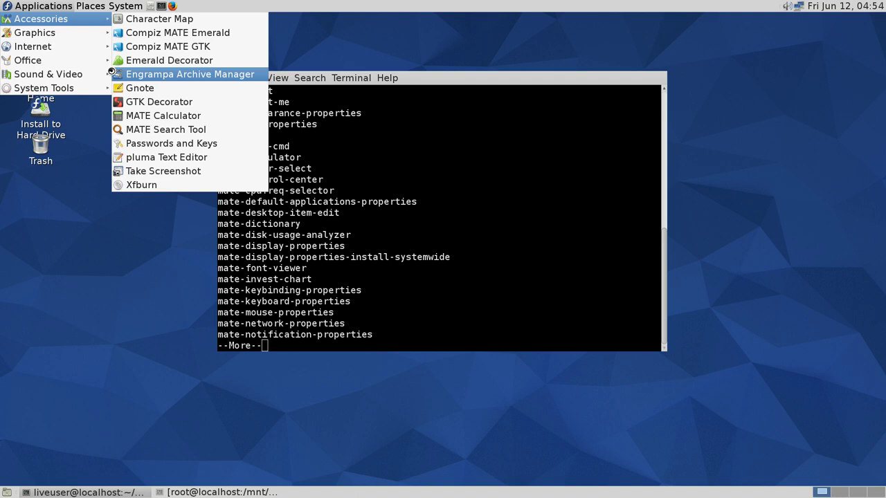
{"action": "left_click", "coordinate": [138, 88]}
{"action": "mouse_move", "coordinate": [41, 18]}
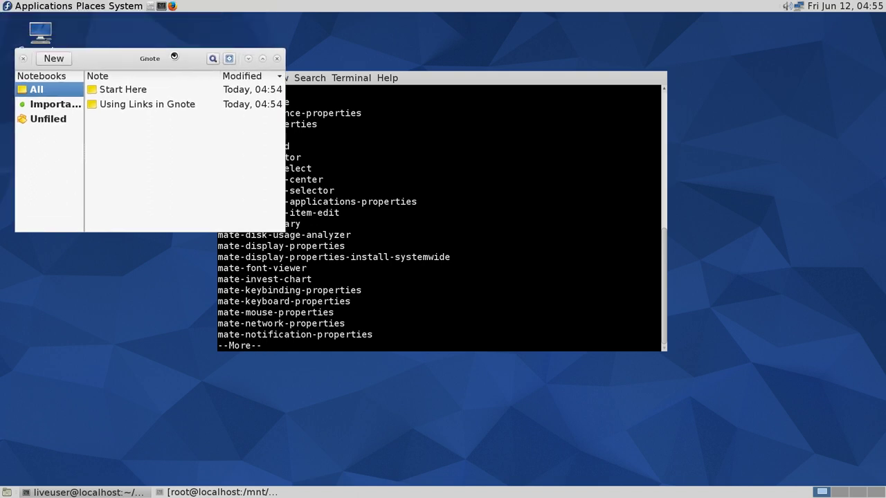
Launch the GTK Decorator again while the Gnote window stays open.
{"action": "left_click", "coordinate": [27, 6]}
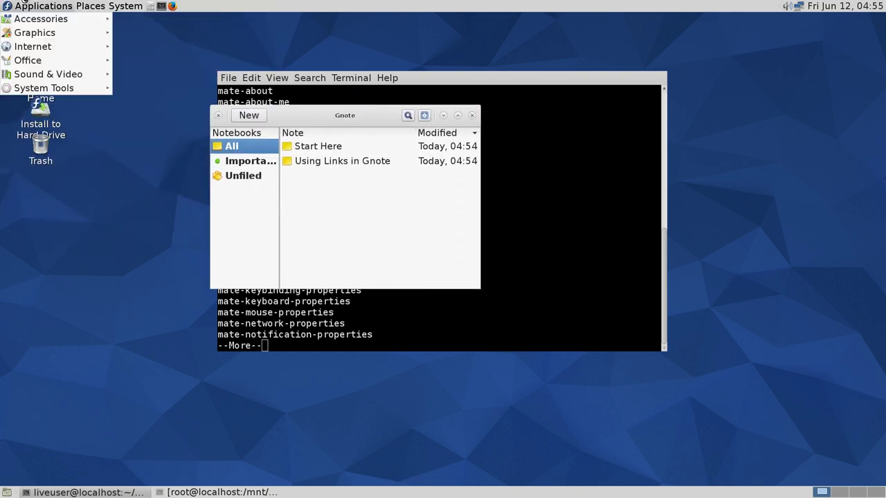
{"action": "mouse_move", "coordinate": [40, 18]}
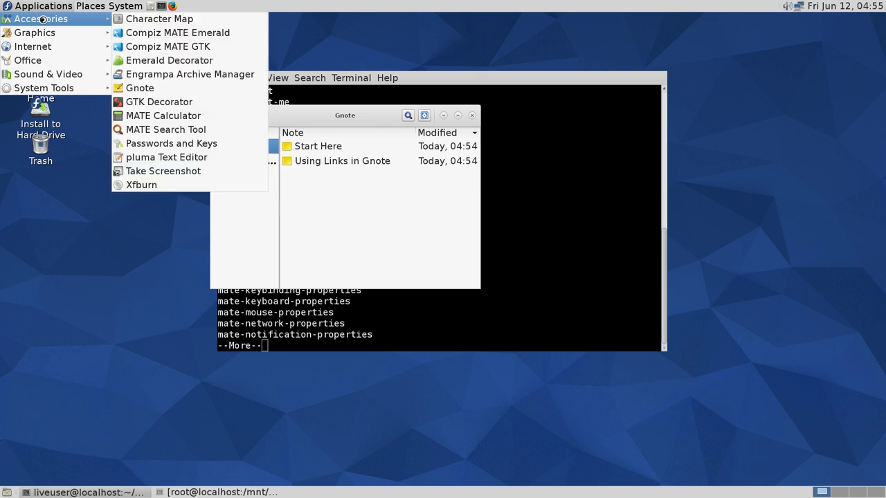
{"action": "left_click", "coordinate": [199, 108]}
Launch MATE Calculator and move its window below Gnote, over the lower part of the terminal.
{"action": "left_click", "coordinate": [45, 7]}
{"action": "mouse_move", "coordinate": [42, 19]}
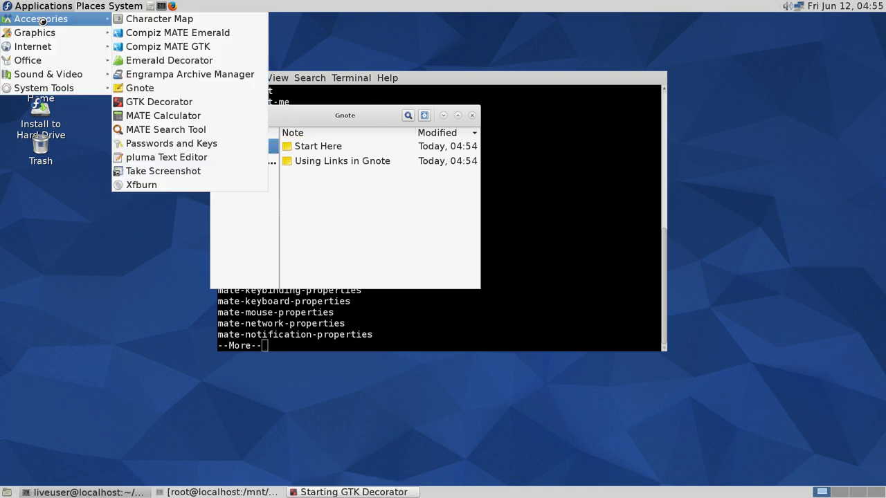
{"action": "left_click", "coordinate": [185, 118]}
{"action": "left_click", "coordinate": [7, 6]}
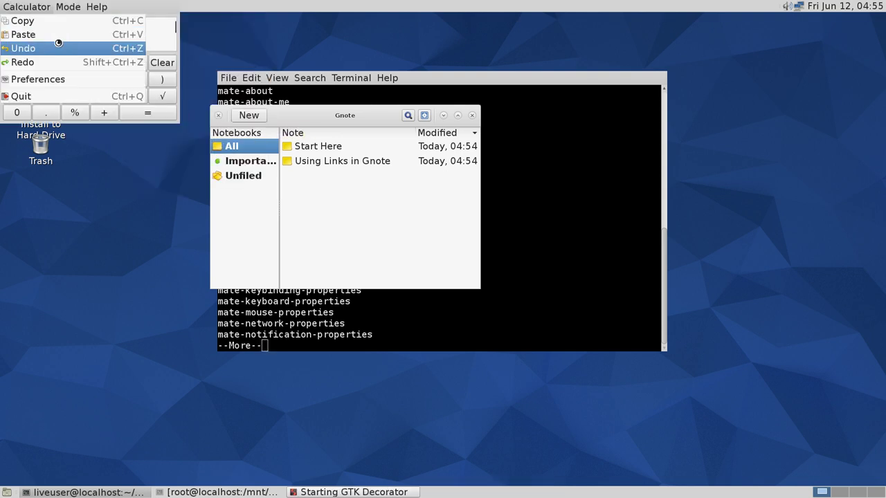
{"action": "left_click", "coordinate": [155, 141]}
{"action": "left_click_drag", "start_coordinate": [113, 6], "coordinate": [387, 305]}
Open the list of installed application categories to reach the accessories.
{"action": "left_click", "coordinate": [34, 4]}
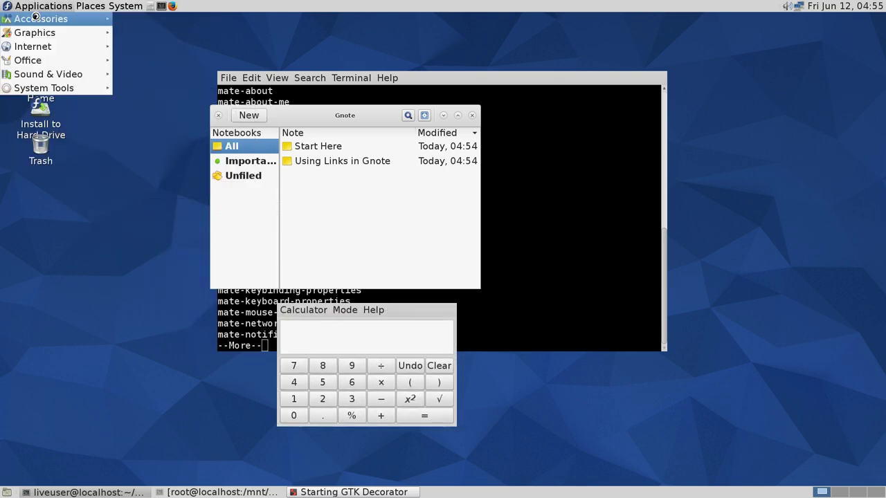